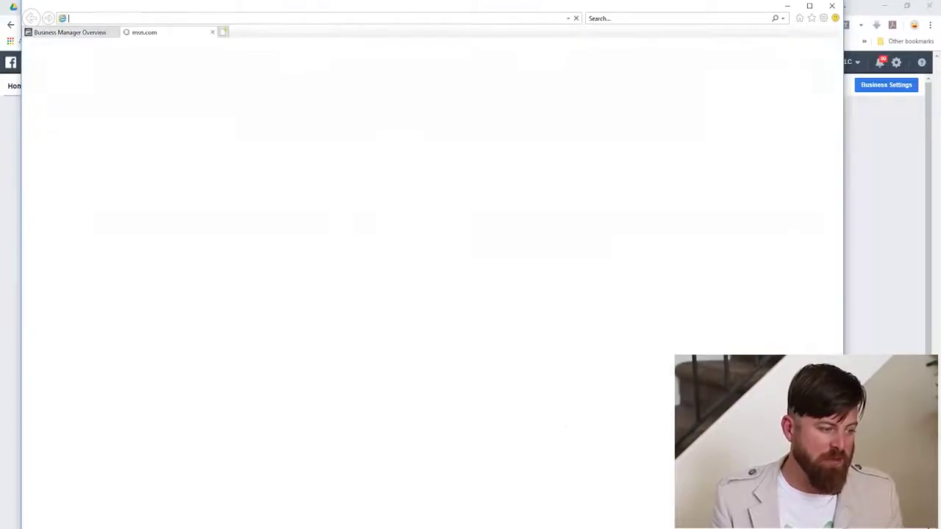
# Search Google for "facebook ads" and look through the results for the Facebook Business entry
pyautogui.write('google.com/?gws_rd=ssl')
pyautogui.press('Return')
pyautogui.write('facebook ads')
pyautogui.press('Return')
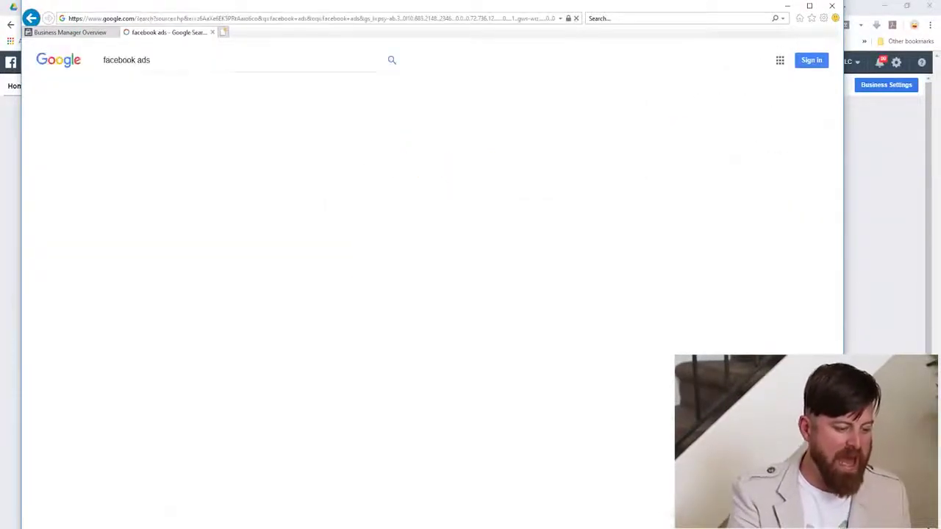
pyautogui.scroll(-2, 235, 233)
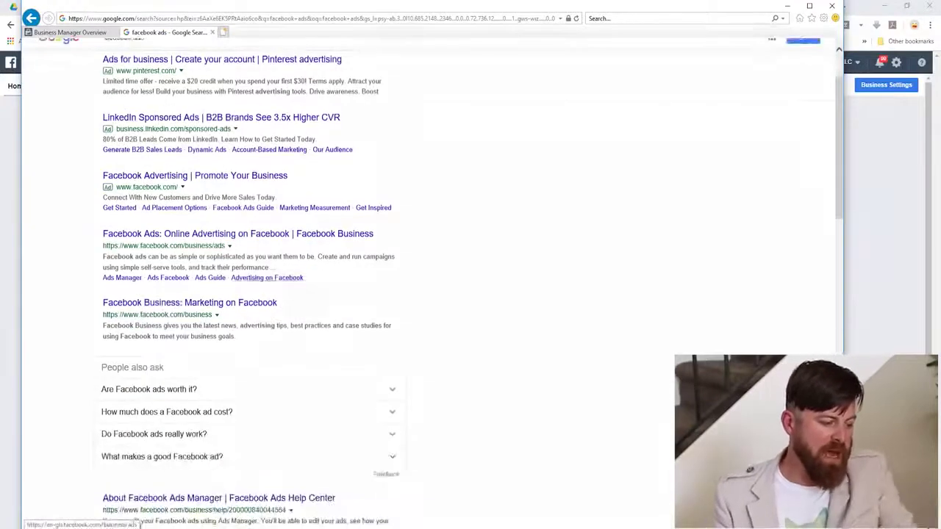
# Mark the Facebook Ads: Online Advertising on Facebook result in red and close the search results page
pyautogui.moveTo(97, 218)
pyautogui.mouseDown()
pyautogui.moveTo(85, 286)
pyautogui.moveTo(244, 295)
pyautogui.moveTo(421, 231)
pyautogui.moveTo(81, 214)
pyautogui.mouseUp()
pyautogui.moveTo(485, 150)
pyautogui.mouseDown()
pyautogui.moveTo(539, 234)
pyautogui.moveTo(465, 225)
pyautogui.moveTo(438, 257)
pyautogui.moveTo(464, 298)
pyautogui.mouseUp()
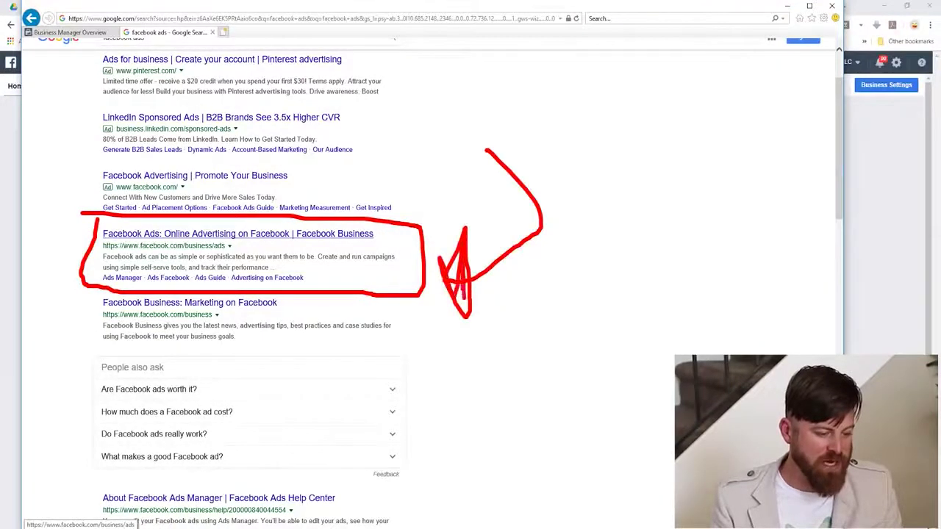
pyautogui.press('Escape')
pyautogui.hotkey('ctrl', 'w')
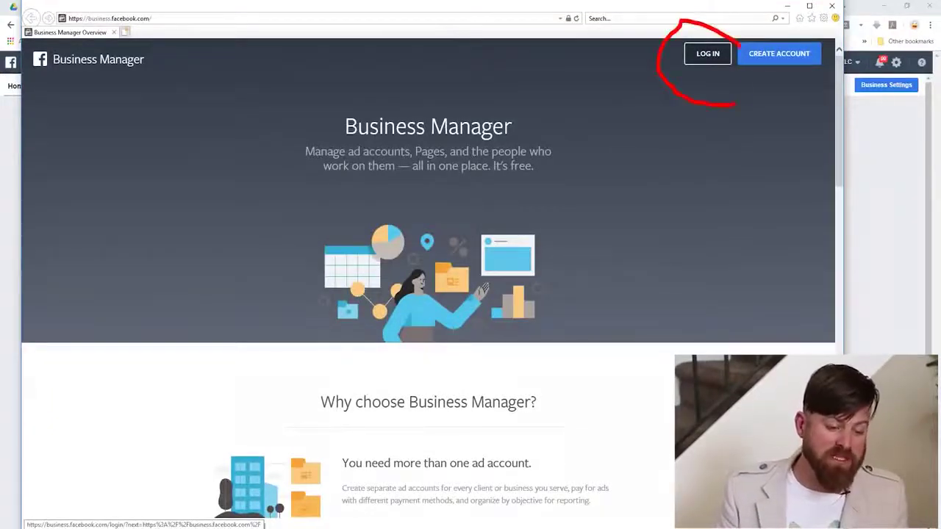
# Circle the Create Account option on the Business Manager overview page and close that browser window
pyautogui.moveTo(821, 26); pyautogui.dragTo(728, 63)
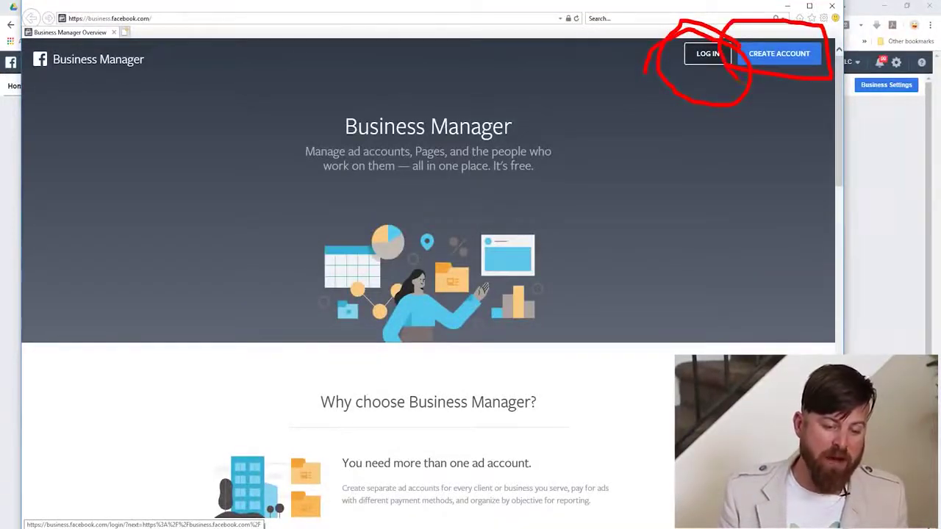
pyautogui.press('Escape')
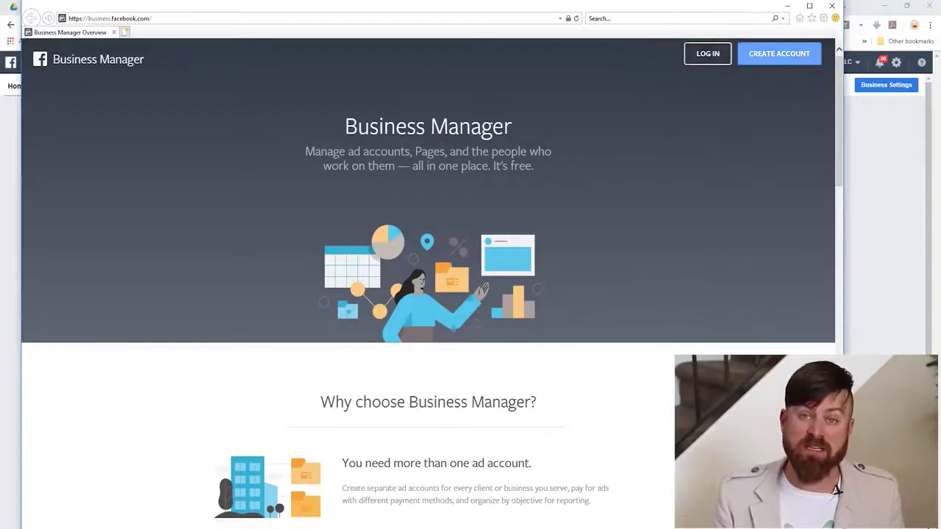
pyautogui.click(832, 6)
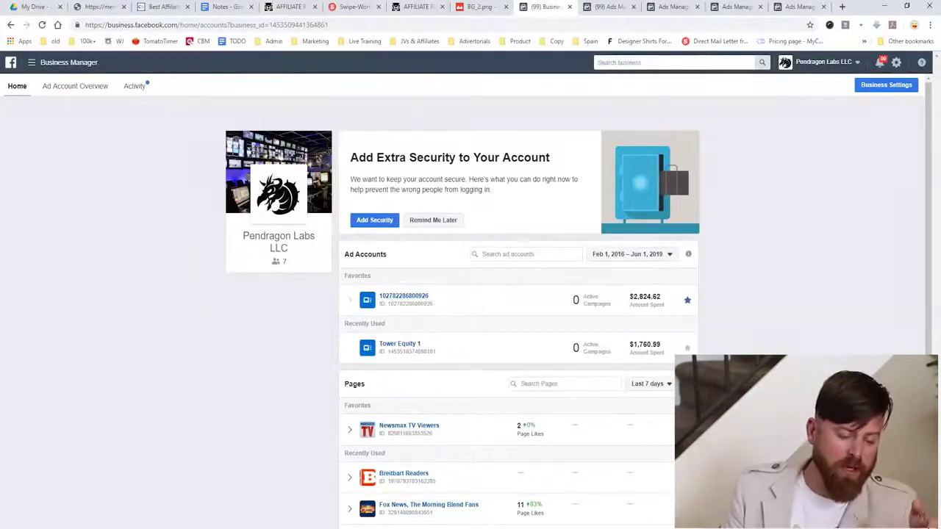
# Examine the Business Manager home page, marking its Ad Accounts section in red and clearing the marks
pyautogui.scroll(-1, 515, 308)
pyautogui.scroll(1, 514, 309)
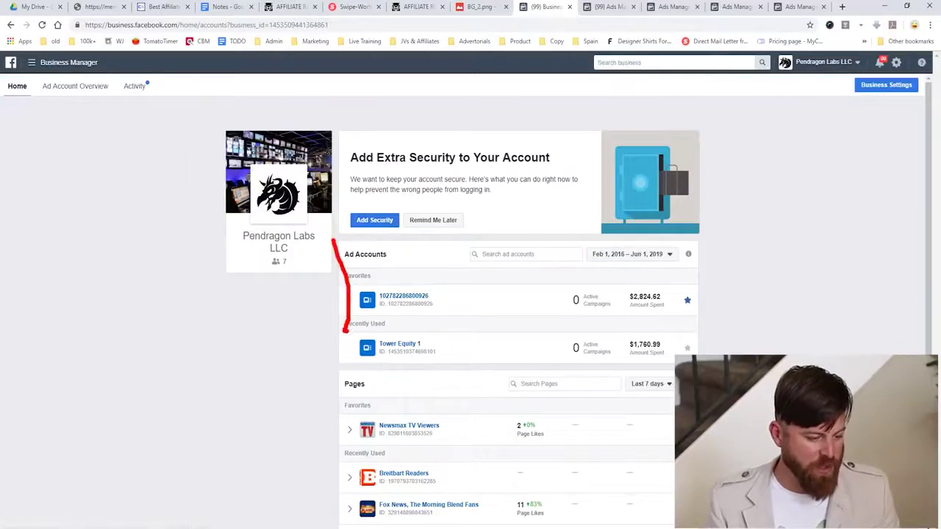
pyautogui.moveTo(345, 332); pyautogui.dragTo(697, 340)
pyautogui.moveTo(703, 247); pyautogui.dragTo(338, 251)
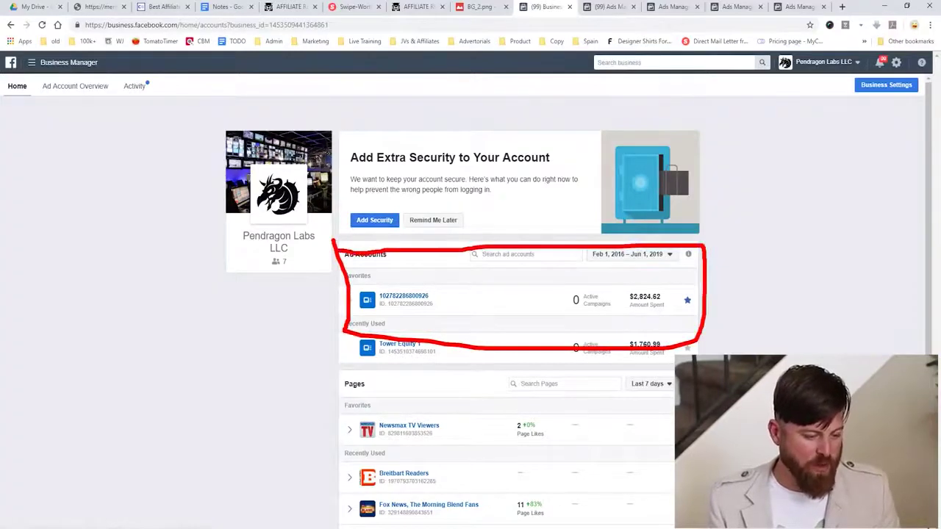
pyautogui.moveTo(718, 152)
pyautogui.mouseDown()
pyautogui.moveTo(765, 277)
pyautogui.moveTo(743, 263)
pyautogui.mouseUp()
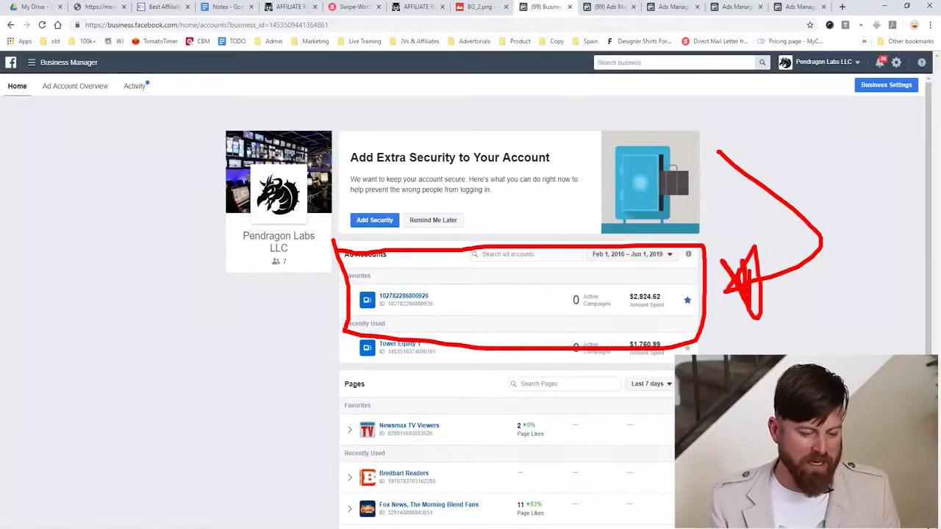
pyautogui.press('Escape')
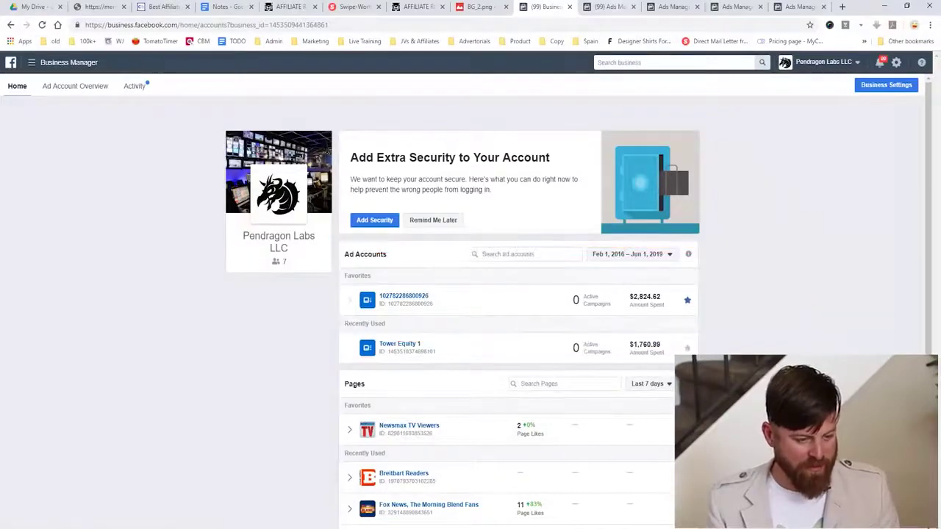
# Go to the new campaign page in Ads Manager and choose Traffic as the marketing objective
pyautogui.hotkey('ctrl', 'Tab')
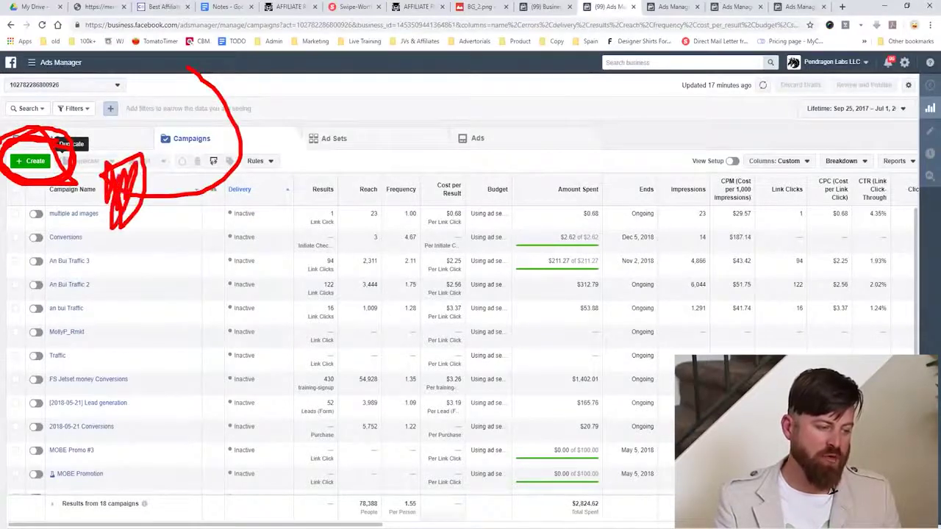
pyautogui.hotkey('ctrl', 'Tab')
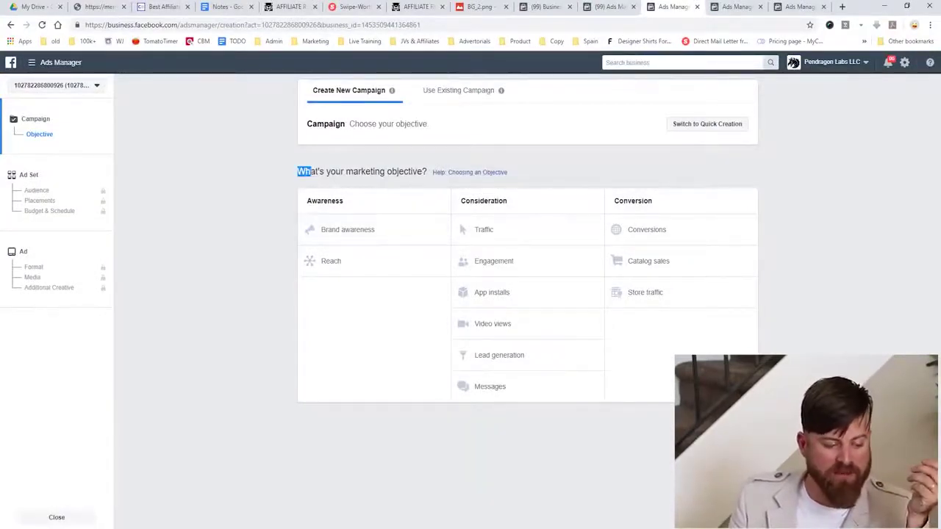
pyautogui.moveTo(297, 171); pyautogui.dragTo(427, 171)
pyautogui.click(429, 171)
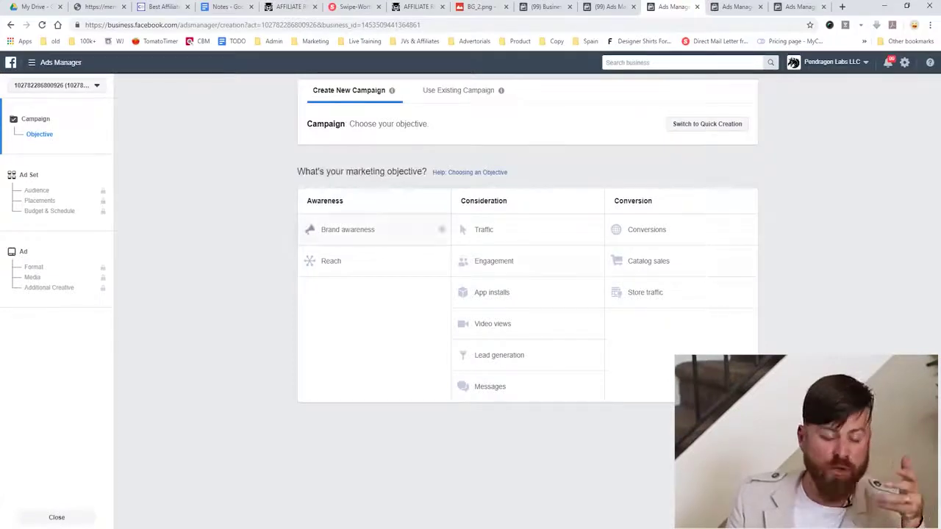
pyautogui.moveTo(388, 172); pyautogui.dragTo(419, 172)
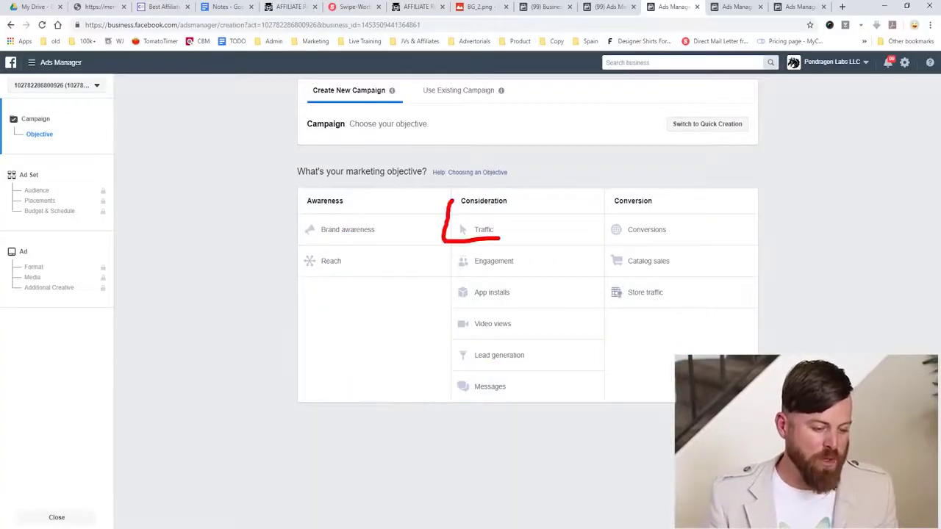
pyautogui.click(515, 229)
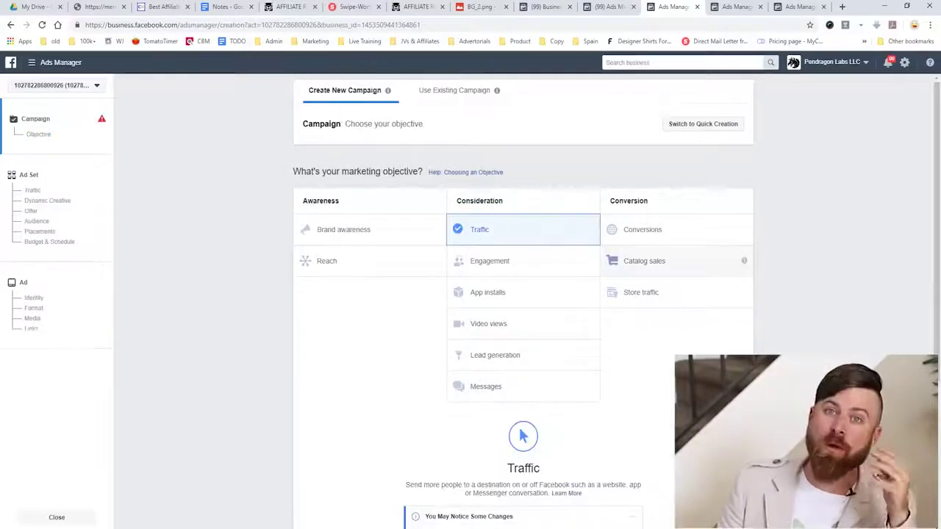
pyautogui.scroll(-3, 493, 387)
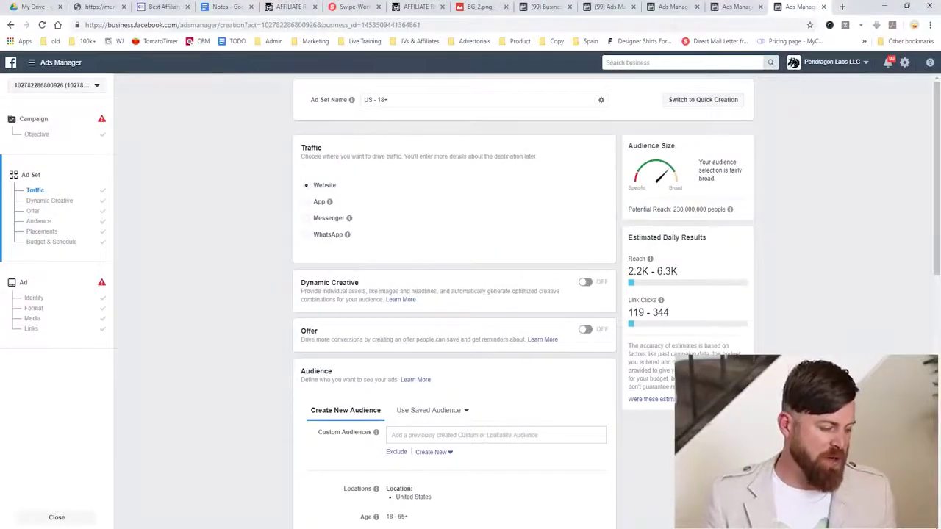
# Enlarge the ad set page to 175% zoom with its Traffic section in view
pyautogui.hotkey('ctrl', '+')
pyautogui.hotkey('ctrl', '+')
pyautogui.hotkey('ctrl', '+')
pyautogui.hotkey('ctrl', '+')
pyautogui.hotkey('ctrl', '+')
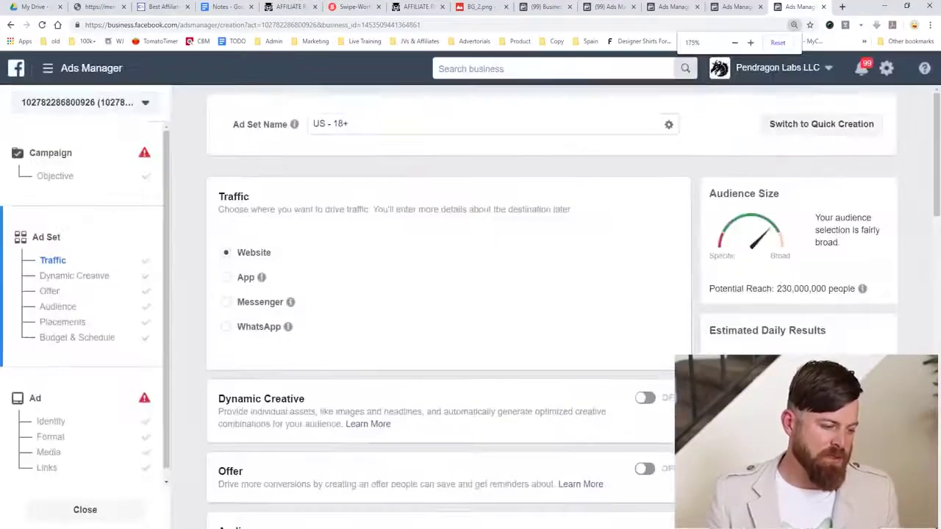
pyautogui.scroll(-1, 470, 294)
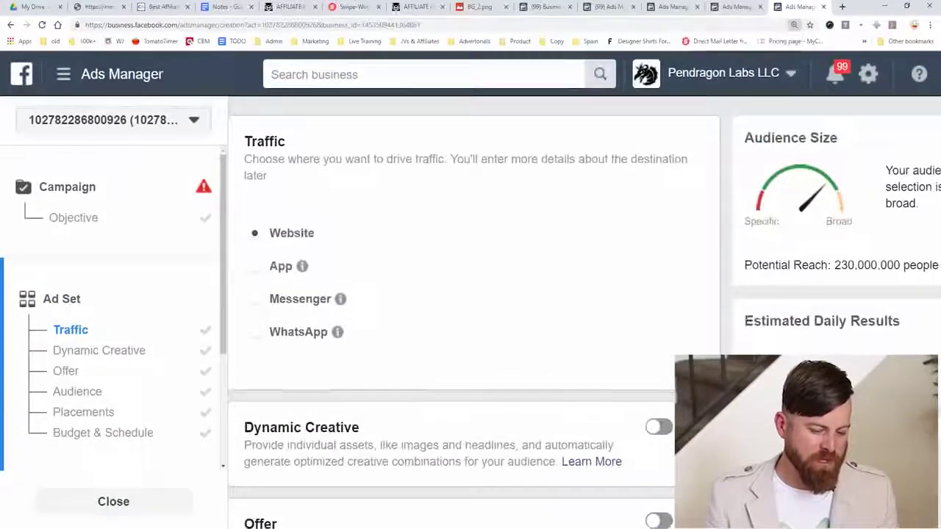
pyautogui.hotkey('ctrl', '-')
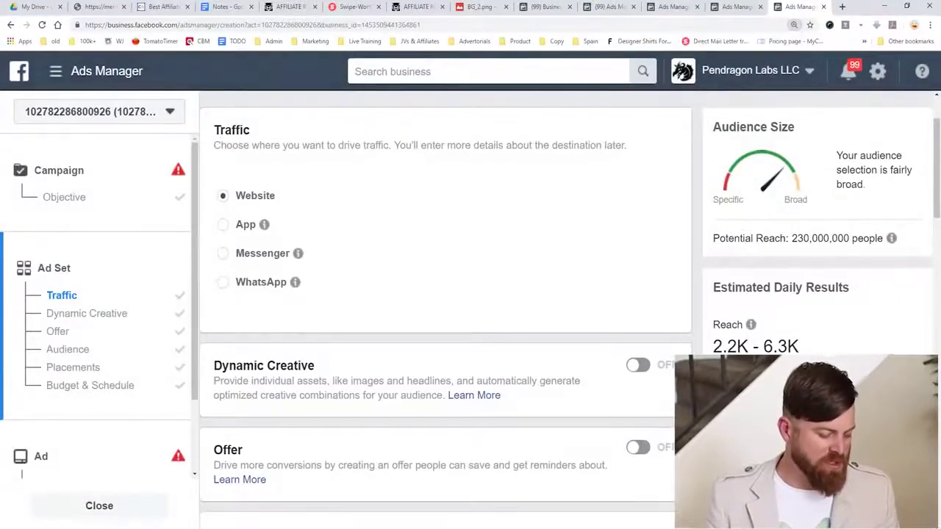
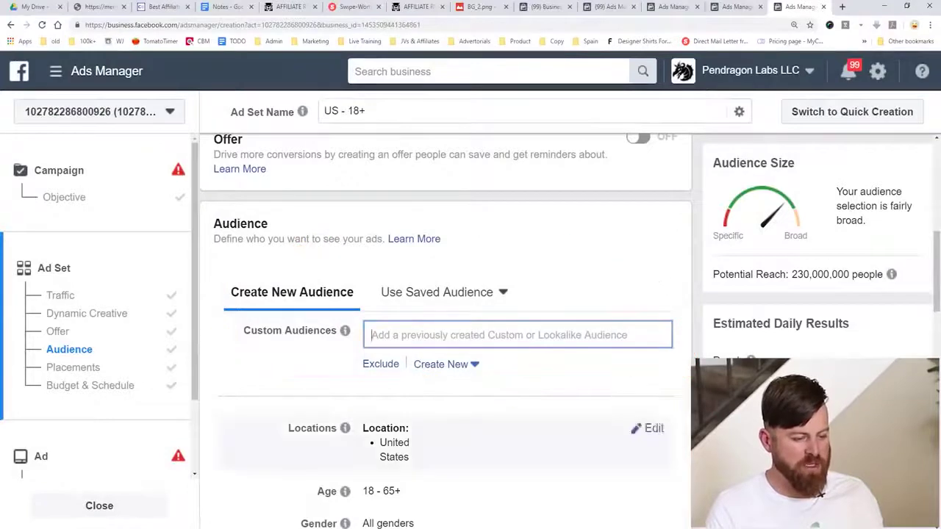
# Check the options for creating a new audience and the saved audiences available for the ad set
pyautogui.click(441, 364)
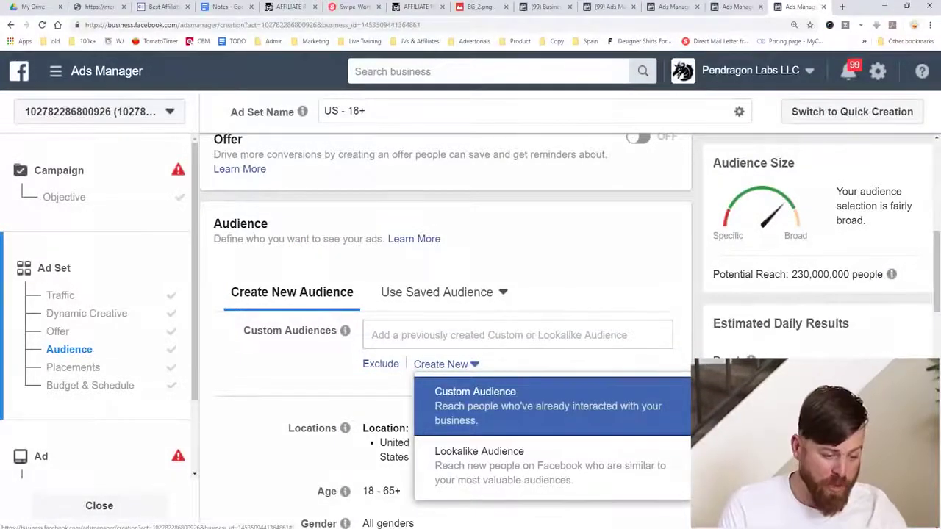
pyautogui.click(441, 292)
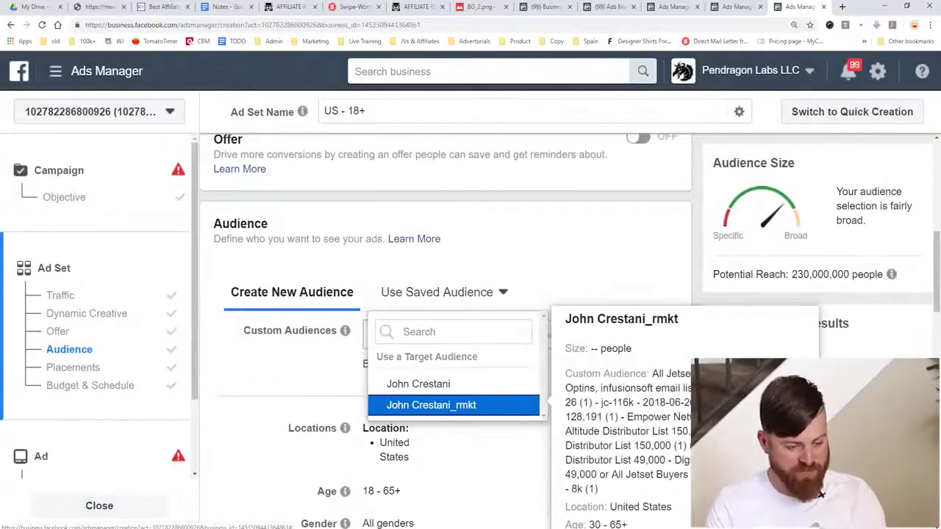
pyautogui.scroll(-1, 454, 382)
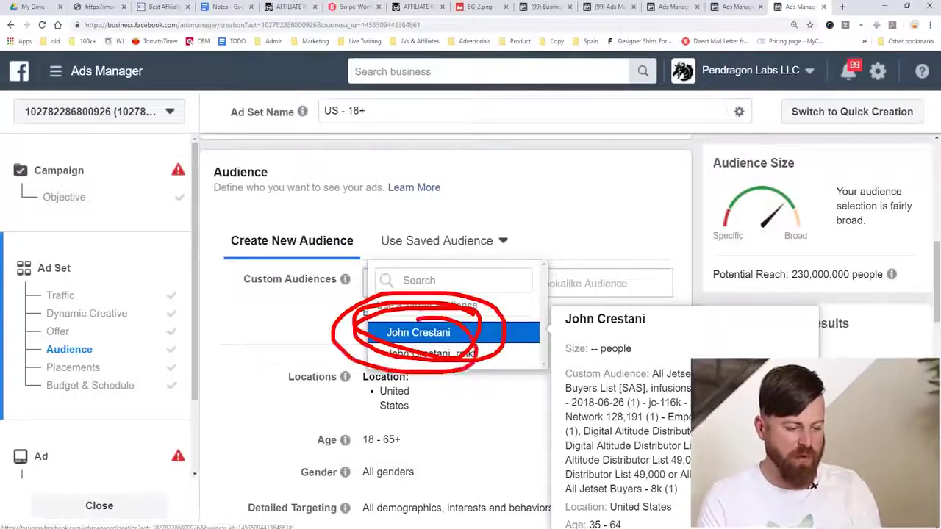
pyautogui.press('Escape')
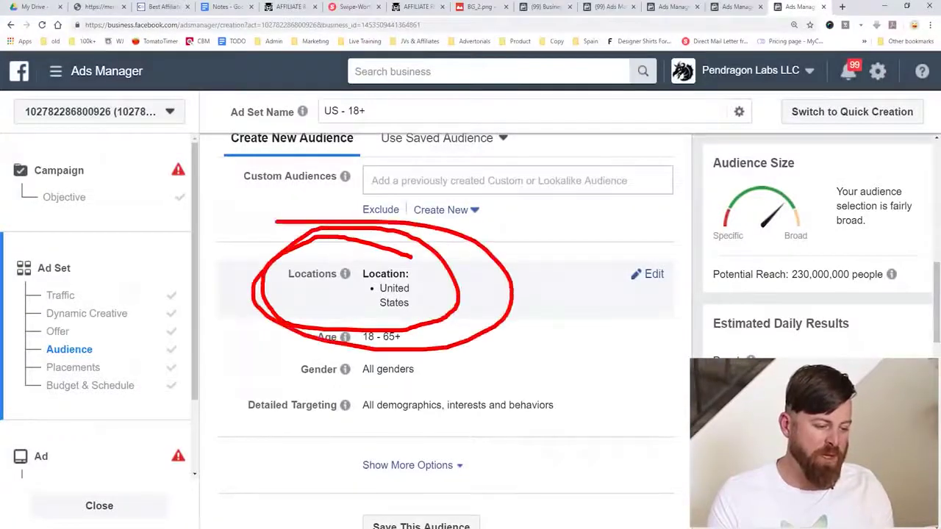
# Edit the audience locations to include Australia, New Zealand and Canada alongside the United States
pyautogui.click(654, 274)
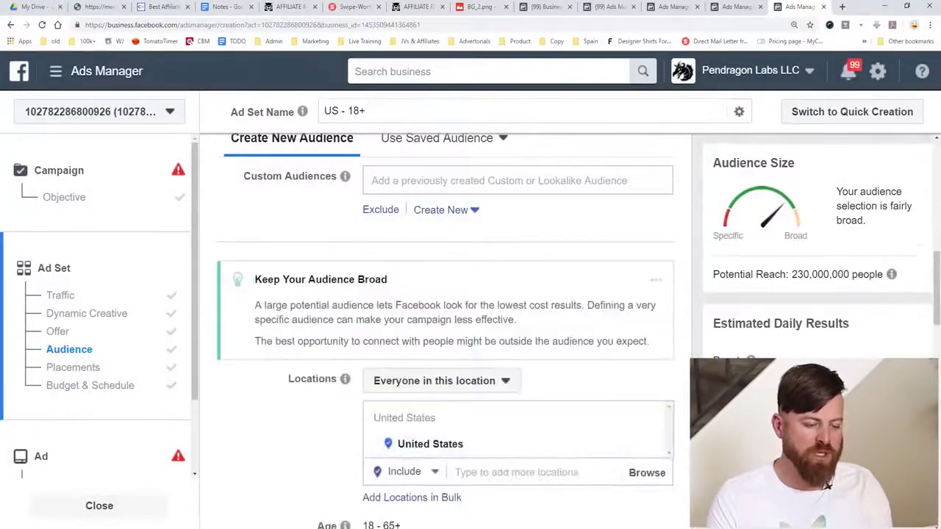
pyautogui.scroll(-1, 446, 331)
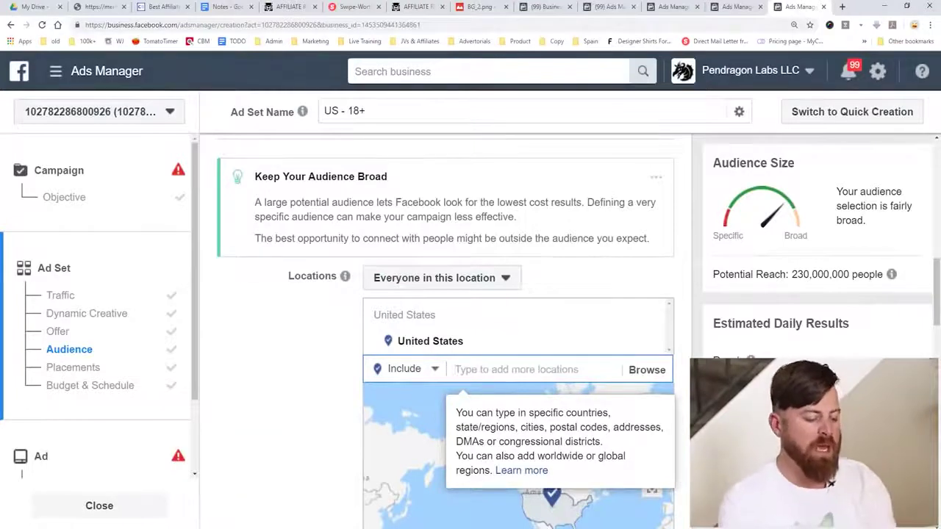
pyautogui.write('australia')
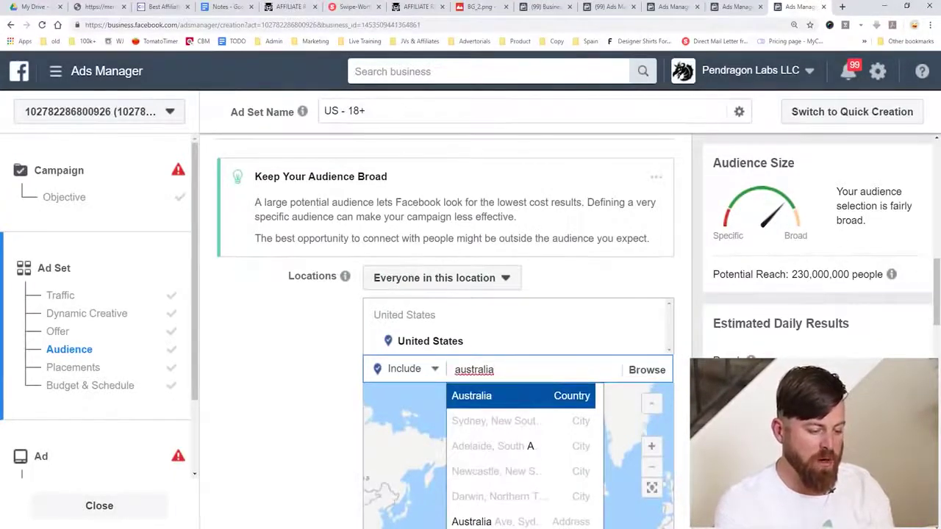
pyautogui.press('Return')
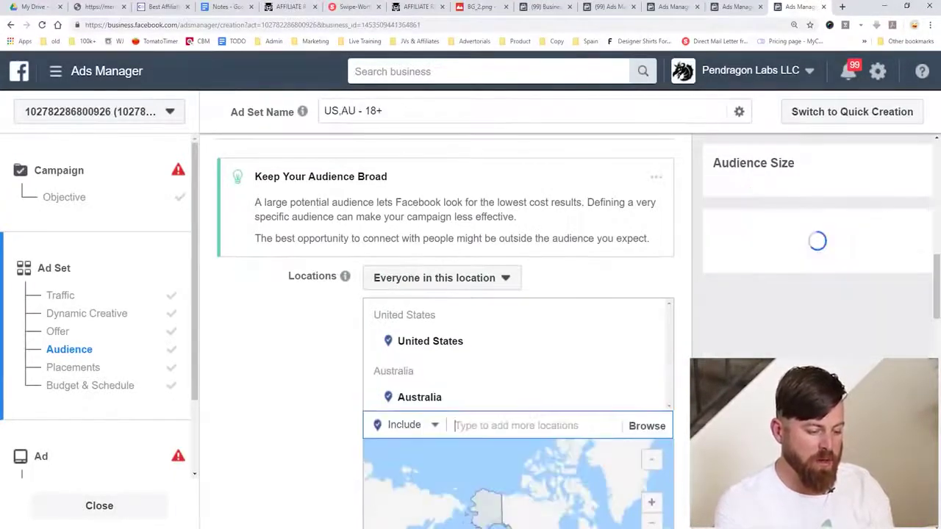
pyautogui.write('new zealand')
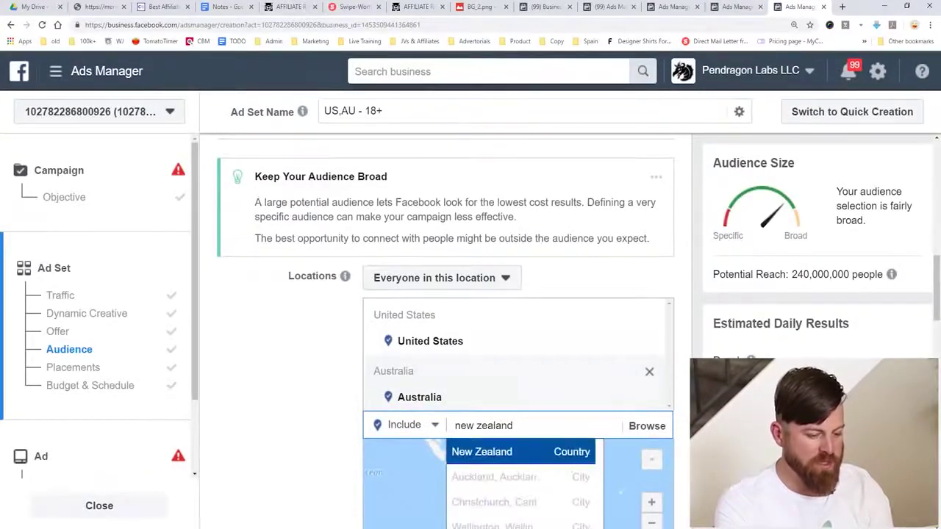
pyautogui.press('Return')
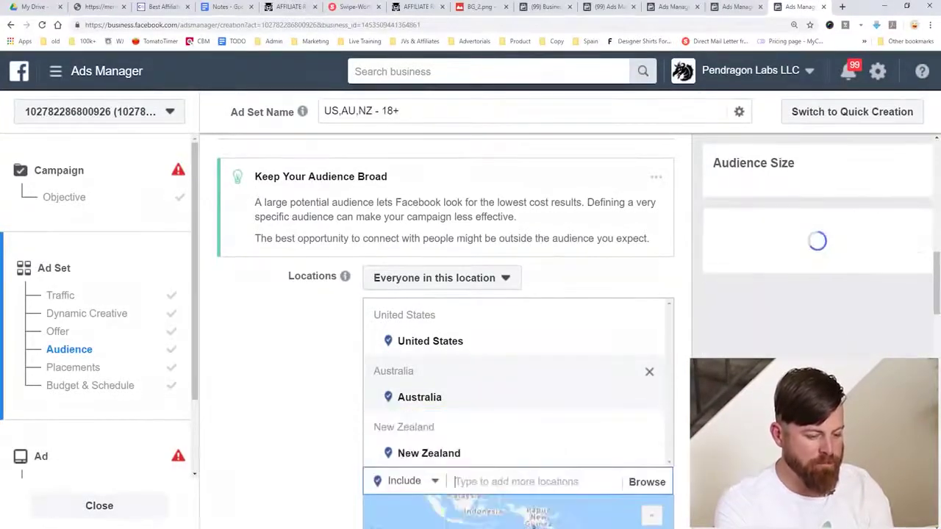
pyautogui.write('canada')
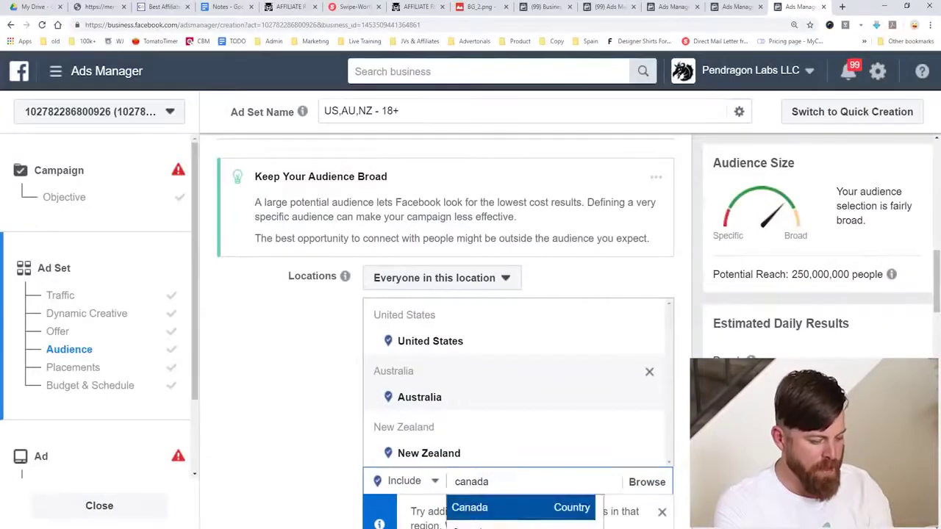
pyautogui.press('Return')
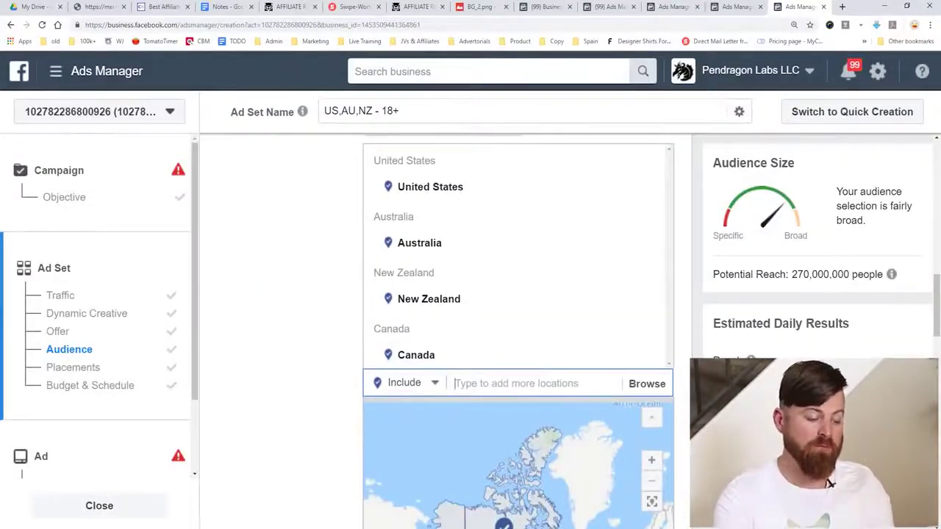
# Add The Bahamas, Puerto Rico and Jamaica to the included audience locations
pyautogui.write('ba')
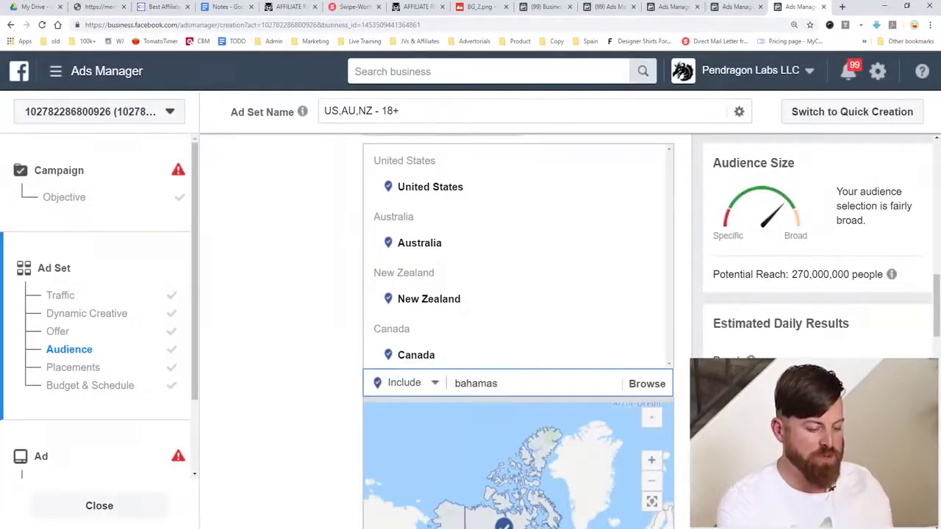
pyautogui.write('hamas')
pyautogui.press('Return')
pyautogui.write('puerto rico')
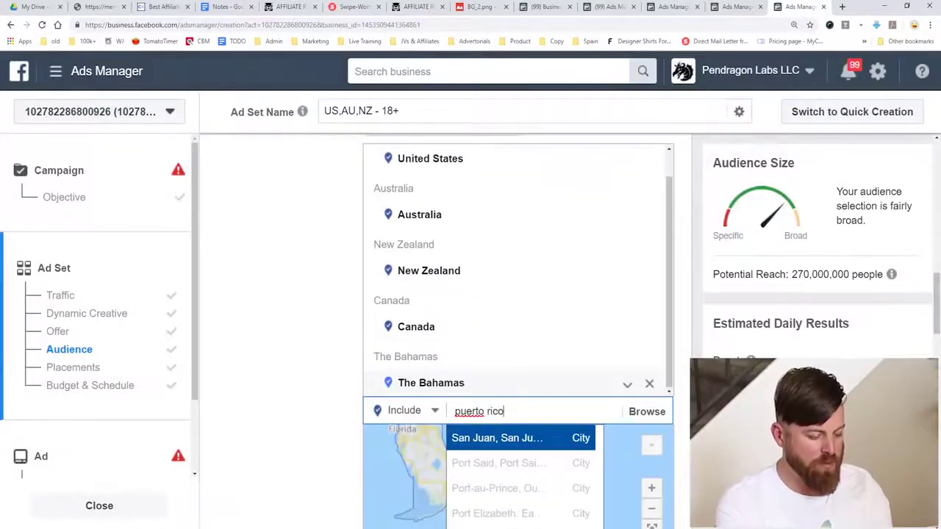
pyautogui.press('Return')
pyautogui.write('jamaica')
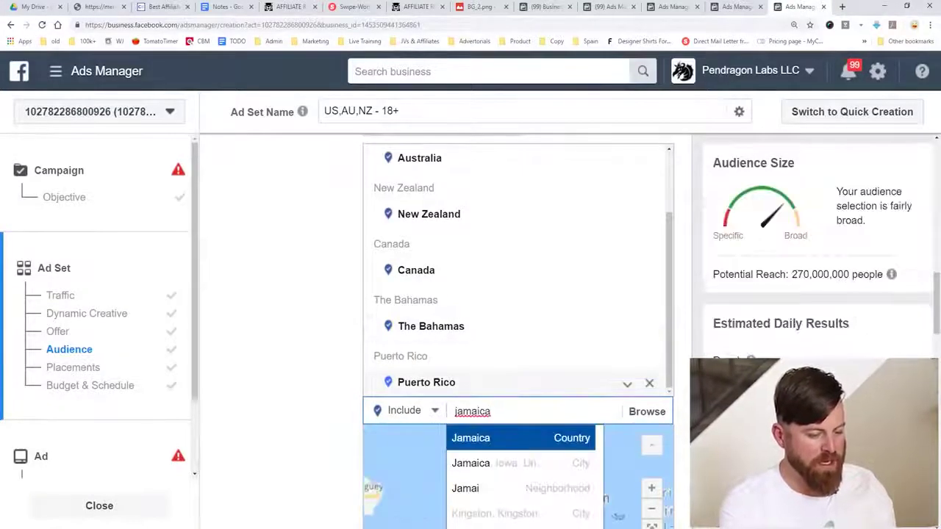
pyautogui.press('Return')
# Include Seychelles, Hong Kong and Singapore as further audience locations, choosing the country entry for Singapore
pyautogui.write('seychelles')
pyautogui.press('Return')
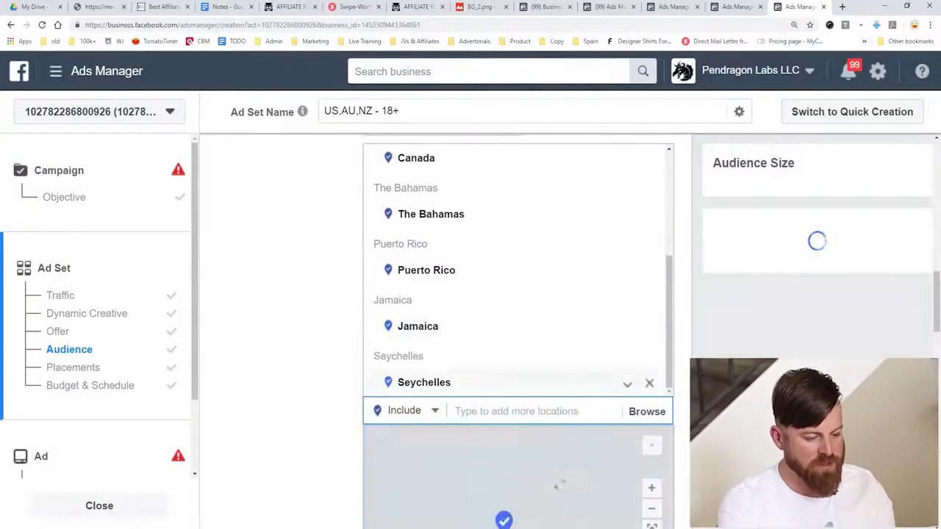
pyautogui.write('hong kong')
pyautogui.press('Return')
pyautogui.write('singapore')
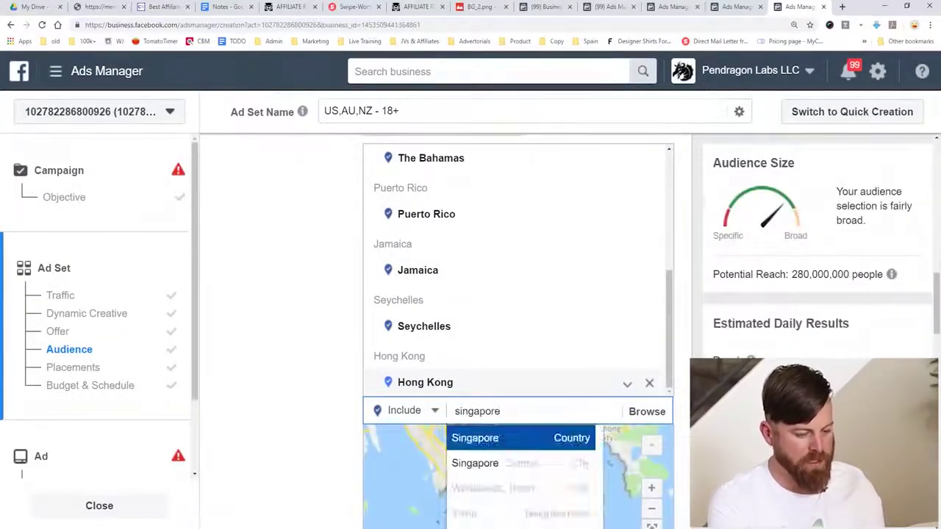
pyautogui.press('Return')
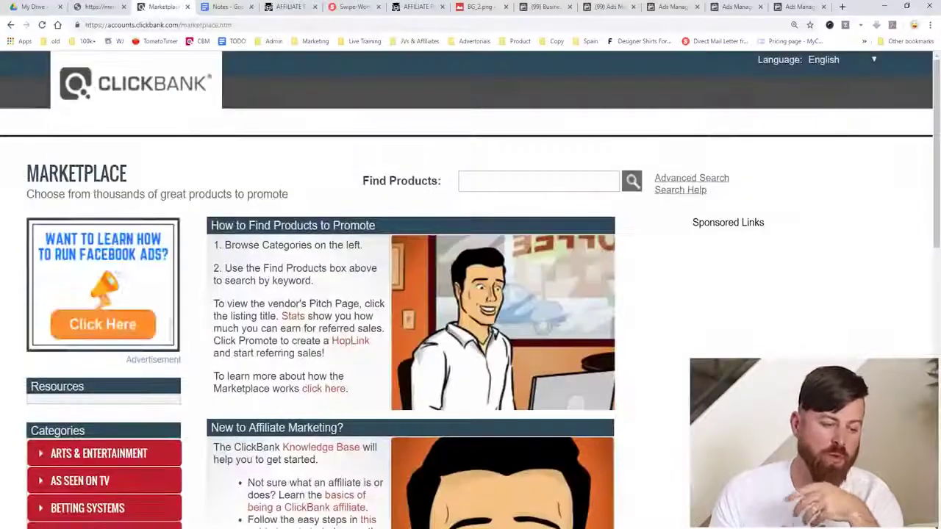
# Search the ClickBank marketplace without a keyword and browse the offers as far as the Tedswoodworking listing
pyautogui.click(538, 181)
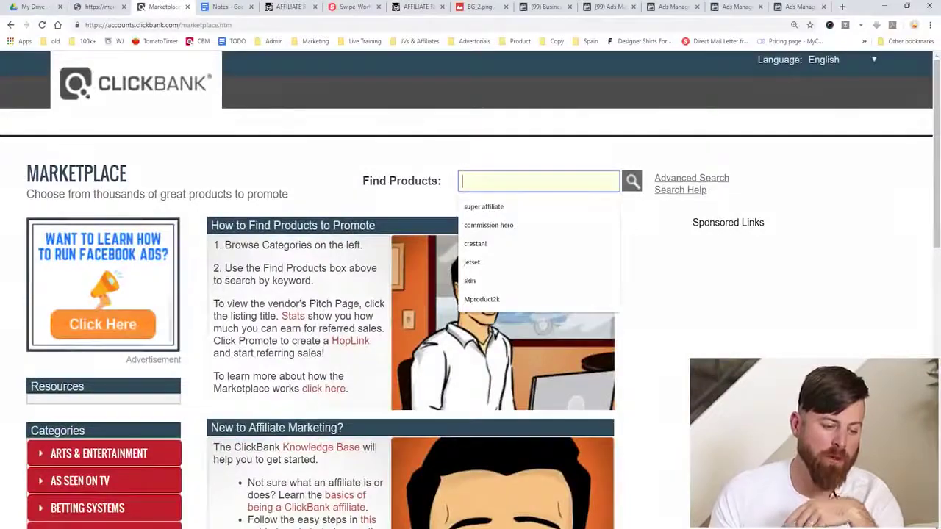
pyautogui.click(631, 181)
pyautogui.scroll(-15, 806, 481)
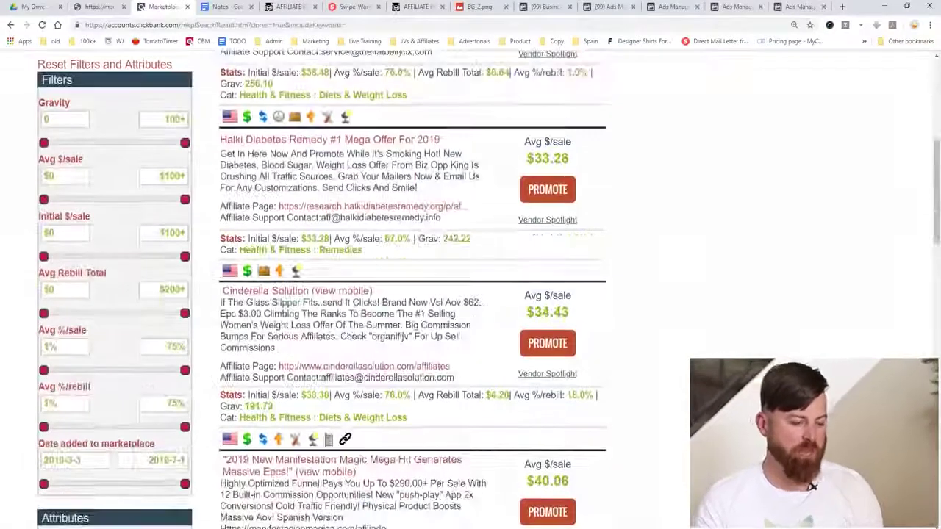
pyautogui.scroll(-6, 834, 494)
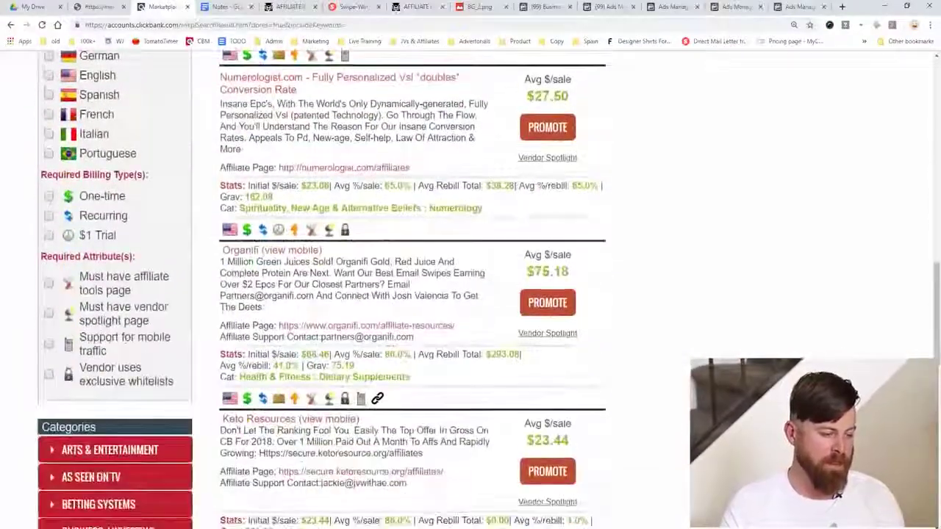
pyautogui.scroll(-4, 834, 494)
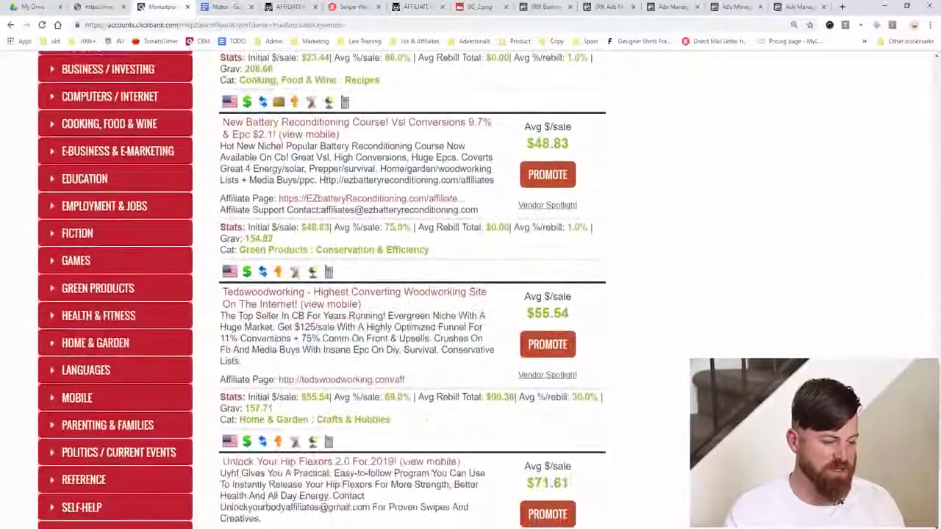
# Outline the Tedswoodworking listing in red, mark its average sale and rebill total, and handwrite $145 beside it
pyautogui.moveTo(213, 171)
pyautogui.mouseDown()
pyautogui.moveTo(313, 341)
pyautogui.moveTo(598, 347)
pyautogui.mouseUp()
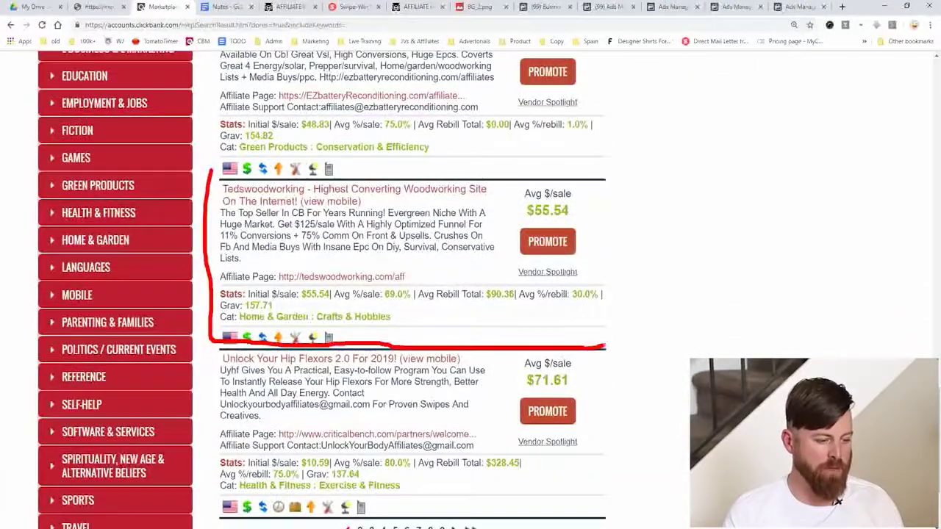
pyautogui.moveTo(535, 170); pyautogui.dragTo(276, 169)
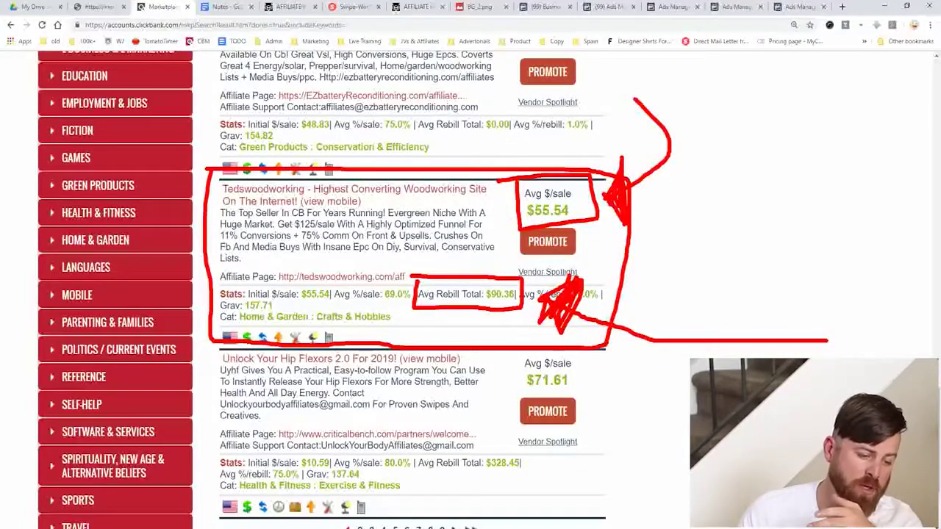
pyautogui.moveTo(849, 186); pyautogui.dragTo(811, 233)
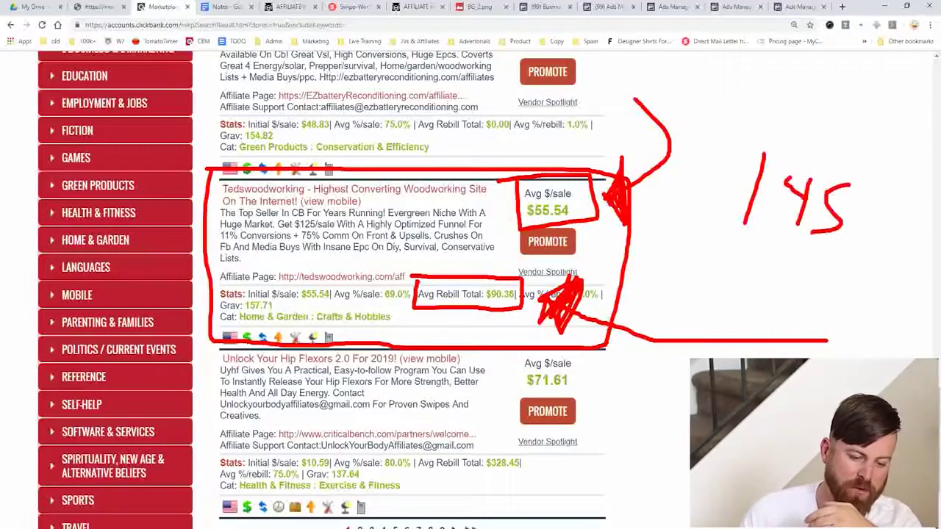
pyautogui.moveTo(712, 113); pyautogui.dragTo(674, 220)
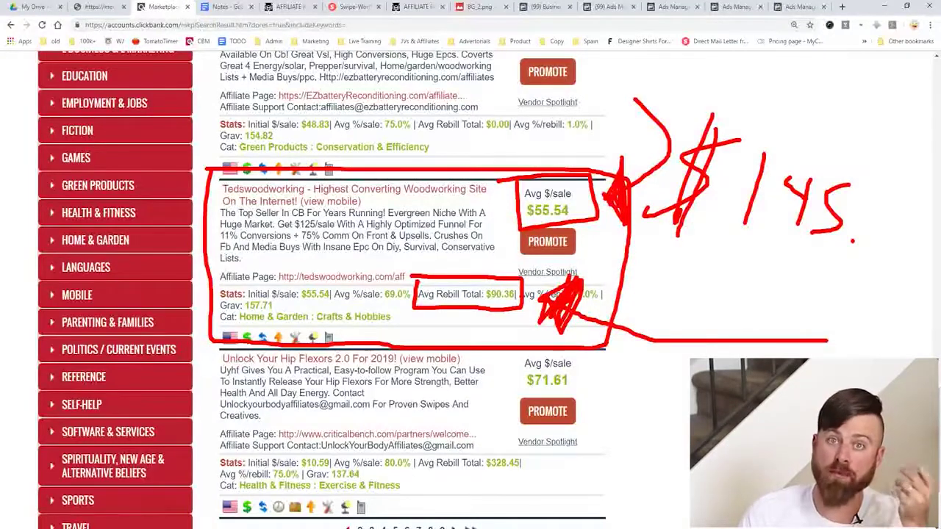
pyautogui.moveTo(432, 240)
pyautogui.mouseDown()
pyautogui.moveTo(287, 321)
pyautogui.moveTo(412, 244)
pyautogui.moveTo(193, 352)
pyautogui.mouseUp()
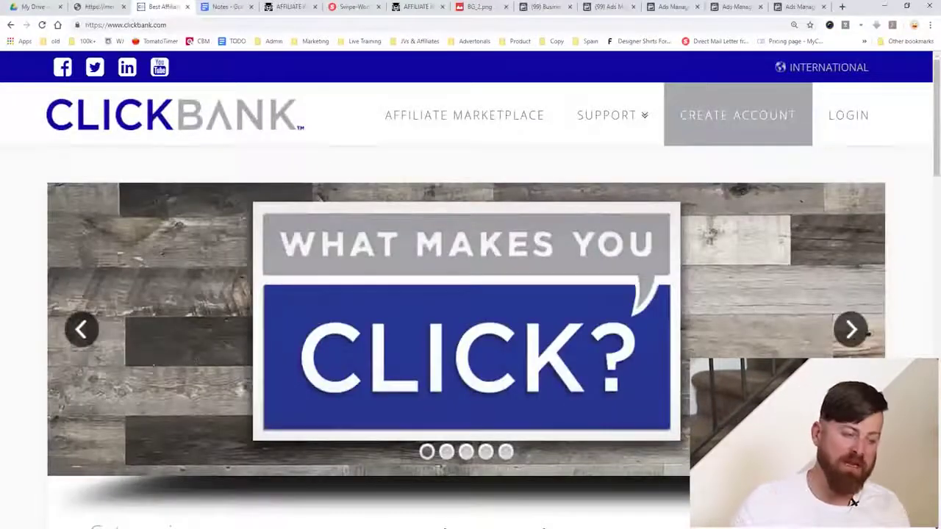
# Circle the ClickBank logo and the Affiliate Marketplace link on the homepage in red, and clear the marks
pyautogui.moveTo(342, 85)
pyautogui.mouseDown()
pyautogui.moveTo(158, 59)
pyautogui.moveTo(379, 81)
pyautogui.moveTo(110, 174)
pyautogui.mouseUp()
pyautogui.moveTo(464, 79)
pyautogui.mouseDown()
pyautogui.moveTo(581, 116)
pyautogui.moveTo(517, 178)
pyautogui.moveTo(346, 147)
pyautogui.moveTo(566, 88)
pyautogui.mouseUp()
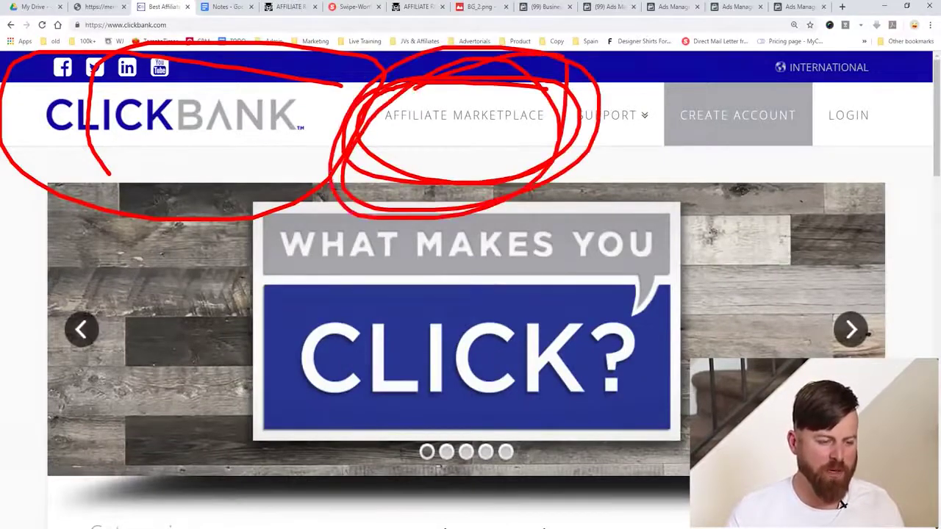
pyautogui.press('Escape')
# Open the ClickBank affiliate marketplace and list all products with an empty search
pyautogui.click(465, 116)
pyautogui.click(631, 181)
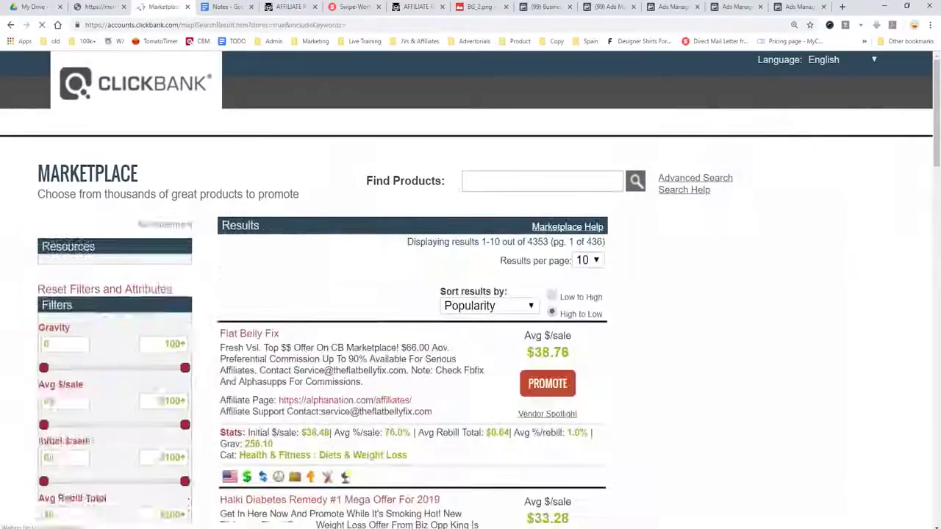
pyautogui.scroll(-3, 470, 294)
# Outline the Flat Belly Fix listing with its average sale and rebill total in red, and clear the marks
pyautogui.moveTo(215, 147)
pyautogui.mouseDown()
pyautogui.moveTo(206, 341)
pyautogui.moveTo(564, 339)
pyautogui.moveTo(615, 320)
pyautogui.moveTo(312, 152)
pyautogui.mouseUp()
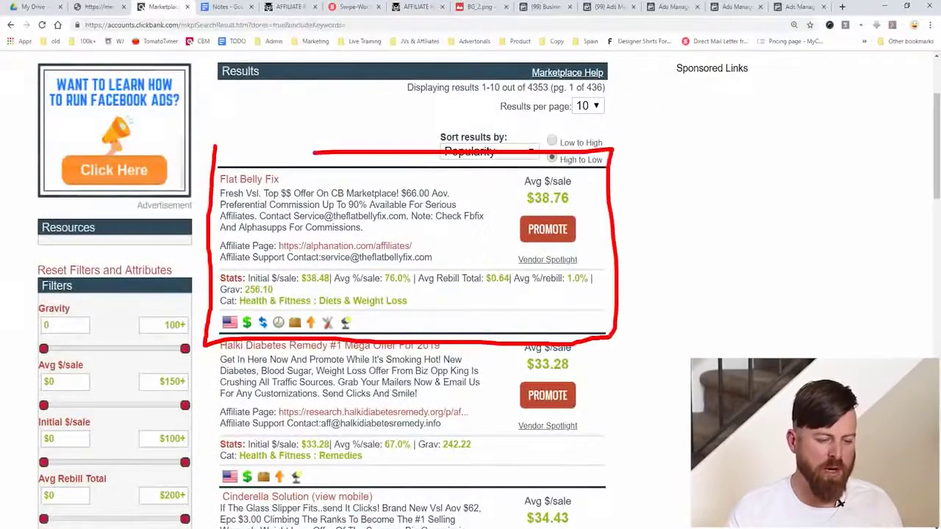
pyautogui.moveTo(663, 67)
pyautogui.mouseDown()
pyautogui.moveTo(725, 110)
pyautogui.moveTo(671, 185)
pyautogui.mouseUp()
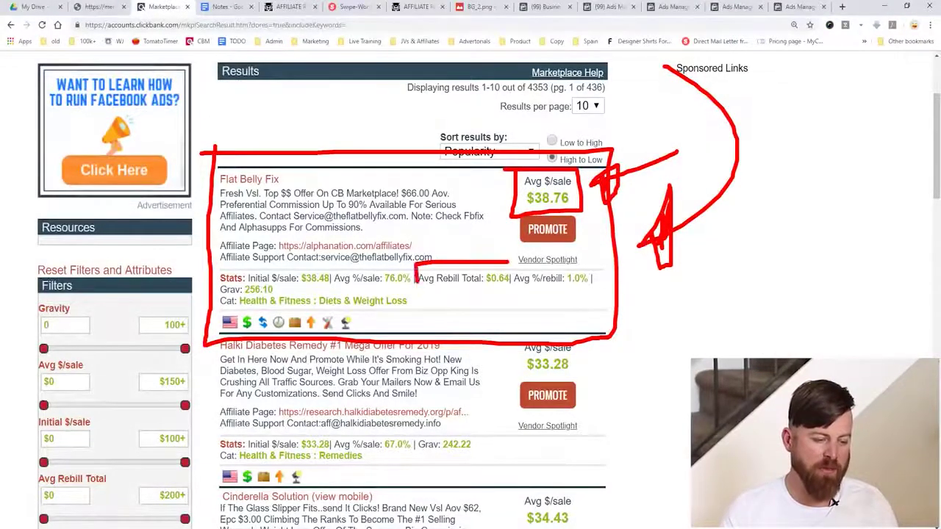
pyautogui.moveTo(415, 283); pyautogui.dragTo(513, 263)
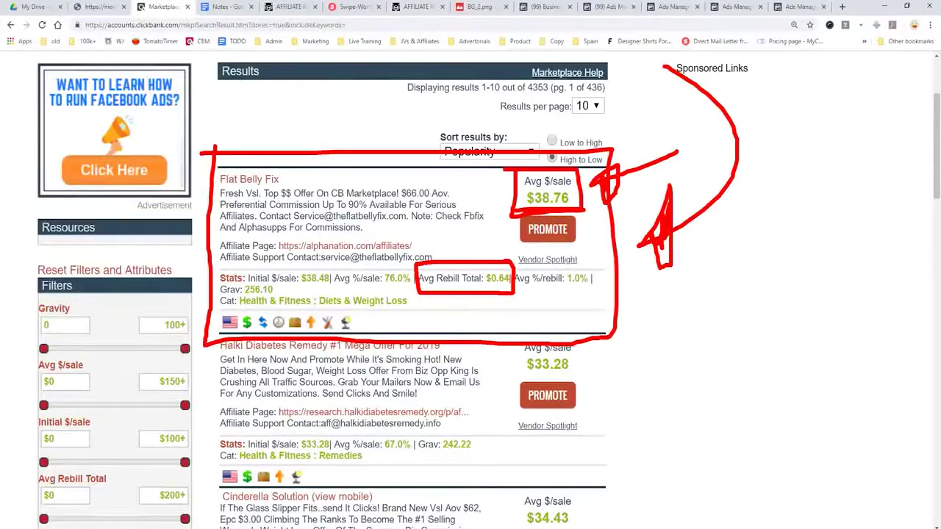
pyautogui.press('Escape')
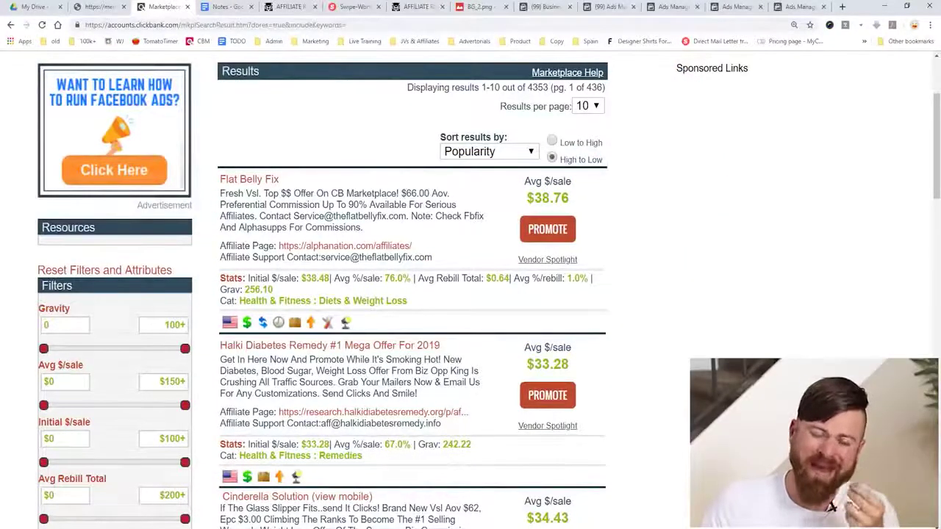
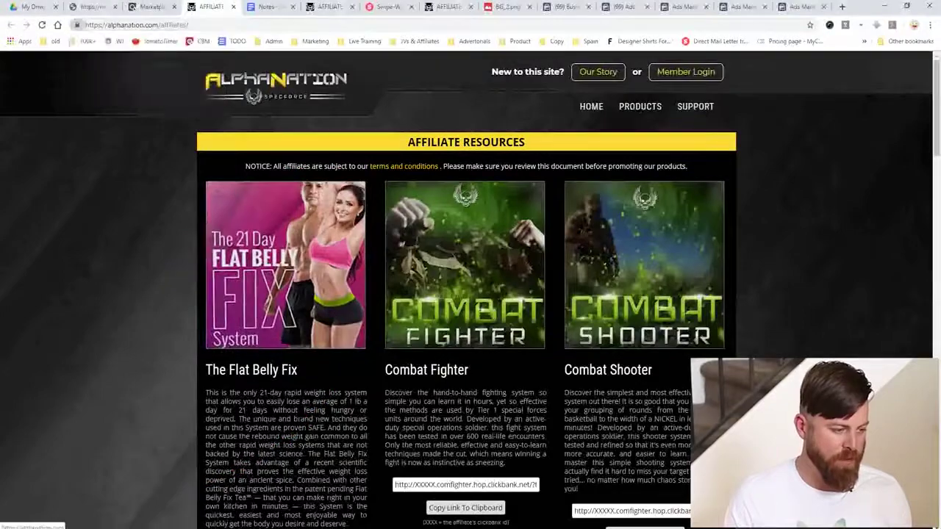
# Review the Flat Belly Fix entry on the affiliate resources page and open its email swipe in a new tab
pyautogui.scroll(-7, 286, 265)
pyautogui.scroll(5, 287, 264)
pyautogui.scroll(3, 471, 294)
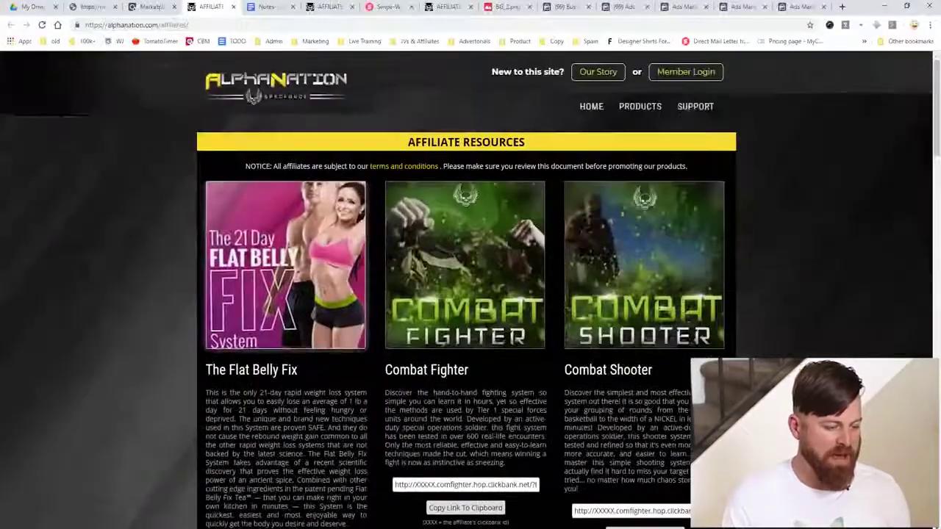
pyautogui.scroll(-3, 287, 265)
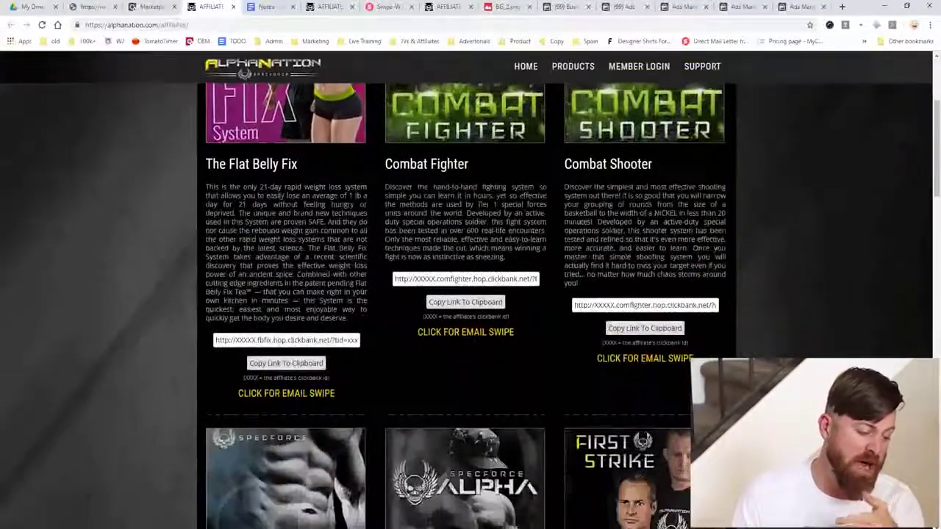
pyautogui.moveTo(206, 187); pyautogui.dragTo(367, 288)
pyautogui.click(367, 288)
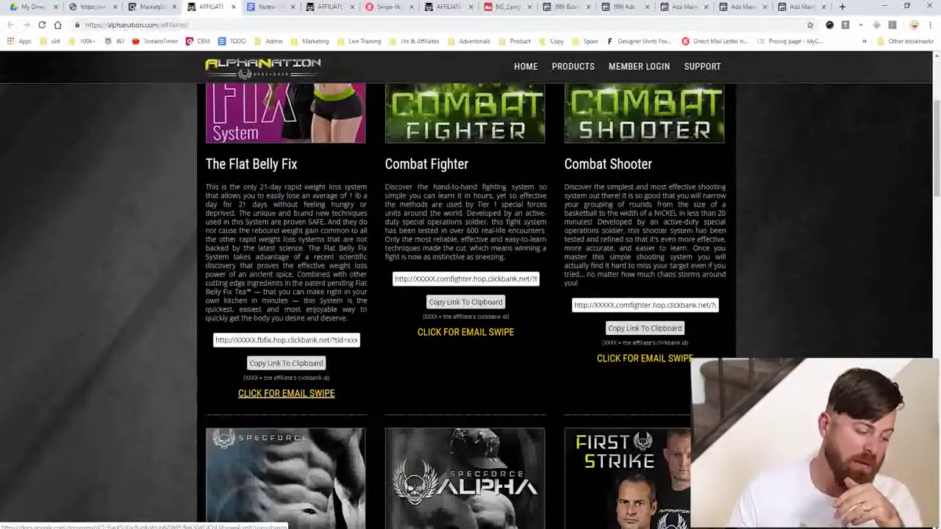
pyautogui.keyDown('ctrl'); pyautogui.click(286, 393); pyautogui.keyUp('ctrl')
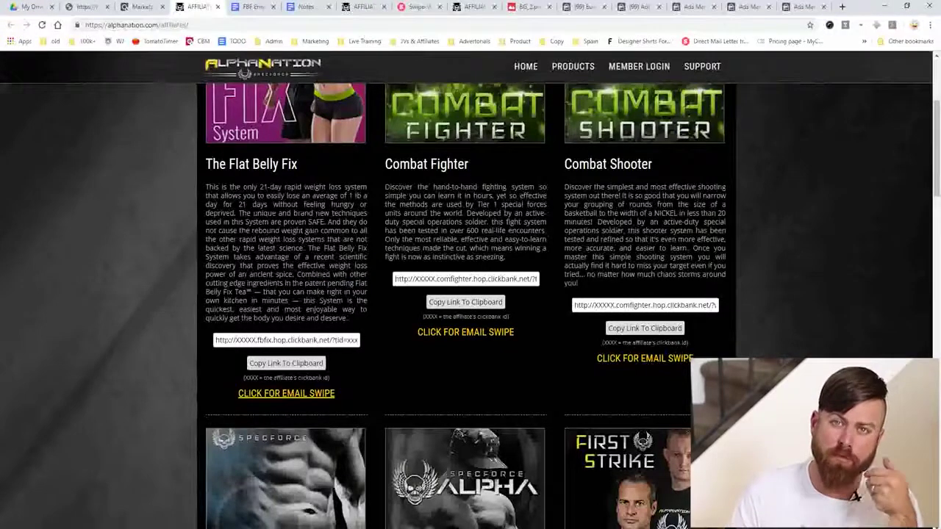
# Return to the ClickBank marketplace results and search the products for "fat decimator"
pyautogui.hotkey('ctrl', 'shift', 'Tab')
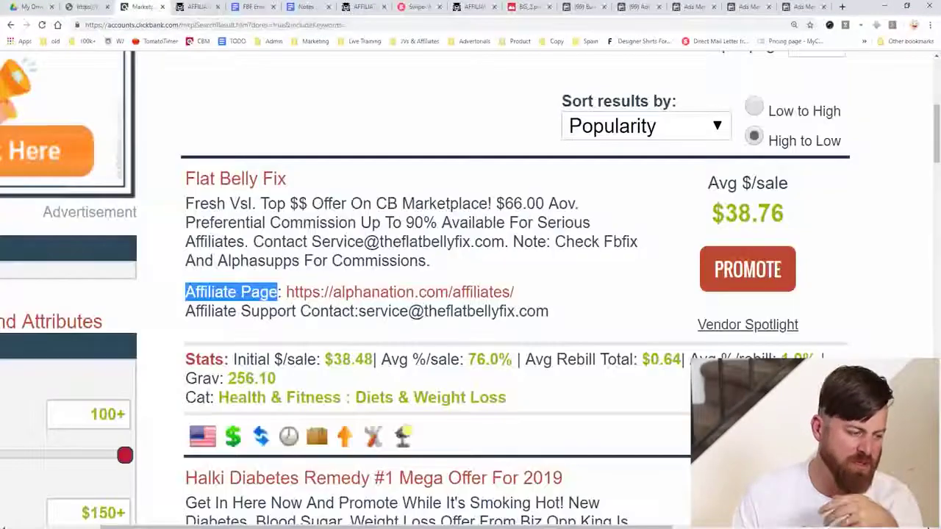
pyautogui.scroll(-3, 470, 294)
pyautogui.scroll(-3, 470, 294)
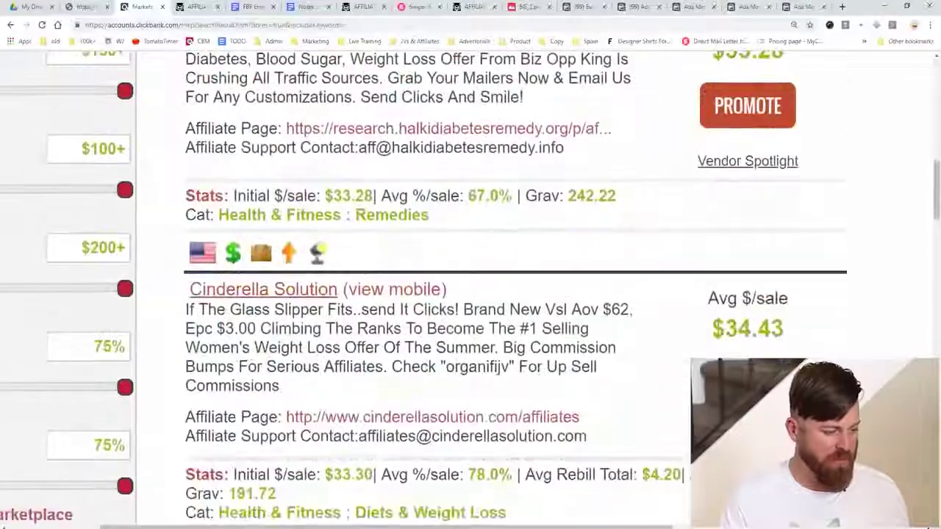
pyautogui.scroll(6, 471, 294)
pyautogui.scroll(4, 843, 488)
pyautogui.hscroll(-2, 843, 488)
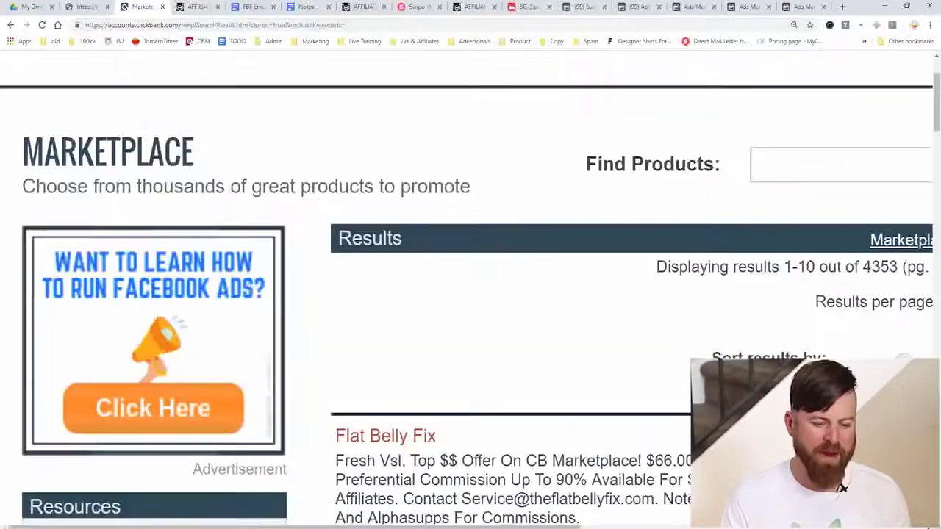
pyautogui.click(838, 165)
pyautogui.write('fat decimator')
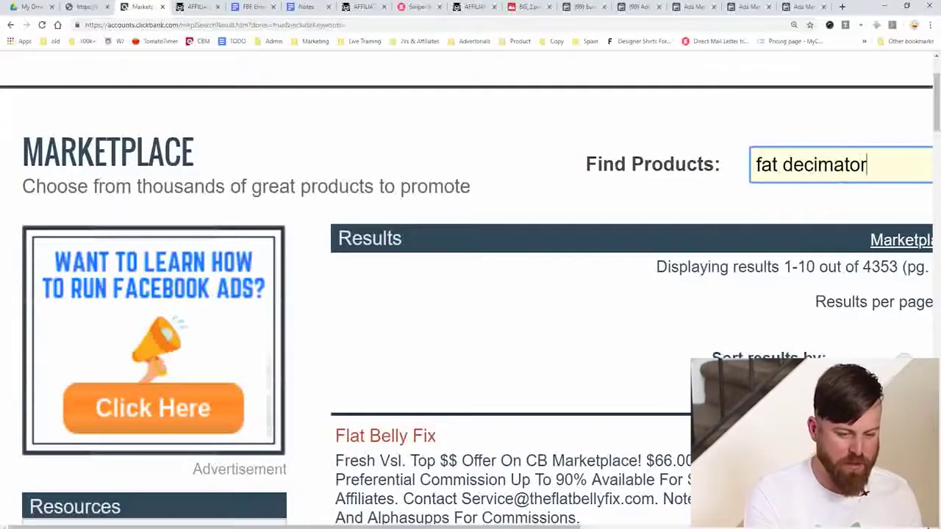
pyautogui.press('Return')
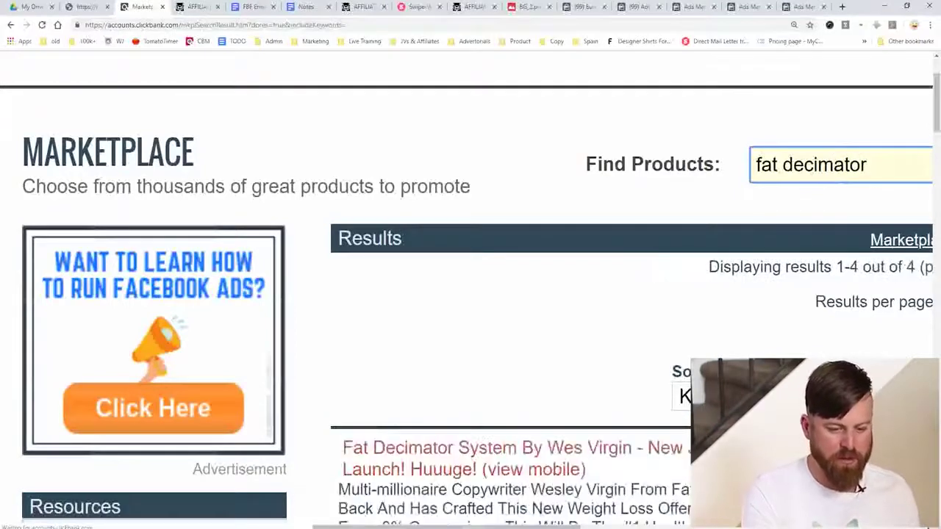
# Check the Fat Decimator System listing and open the offer's affiliate page
pyautogui.scroll(-2, 470, 294)
pyautogui.scroll(-2, 838, 487)
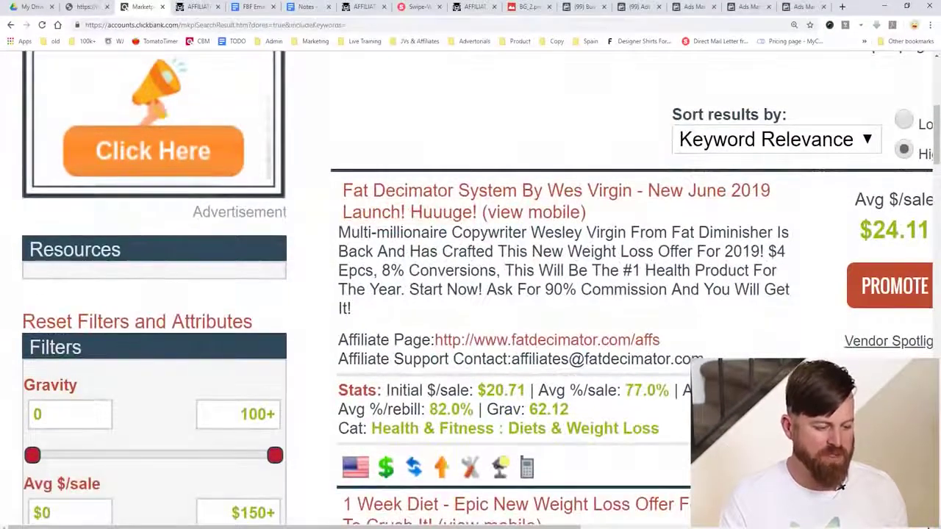
pyautogui.moveTo(342, 190); pyautogui.dragTo(647, 193)
pyautogui.click(441, 191)
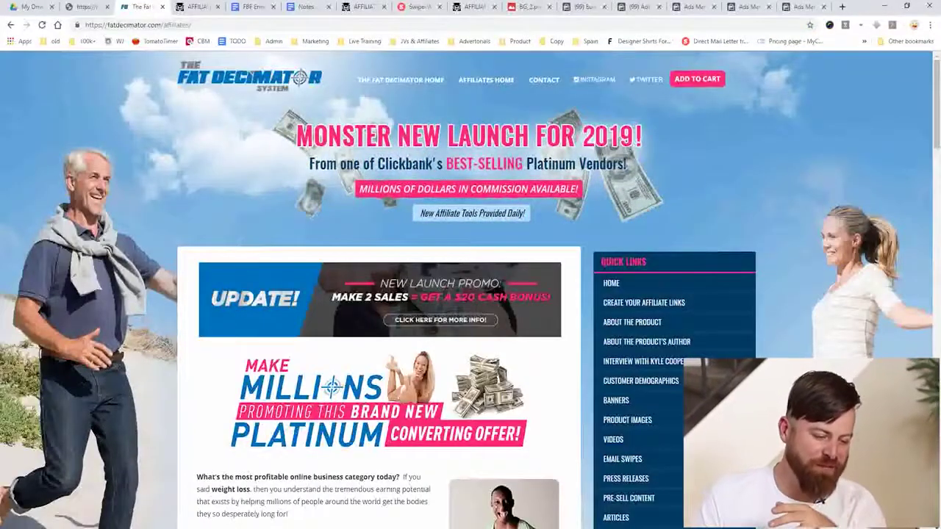
# Look over the Fat Decimator affiliate page's offer description and its quick links to promotional resources
pyautogui.scroll(-1, 470, 294)
pyautogui.scroll(-3, 471, 288)
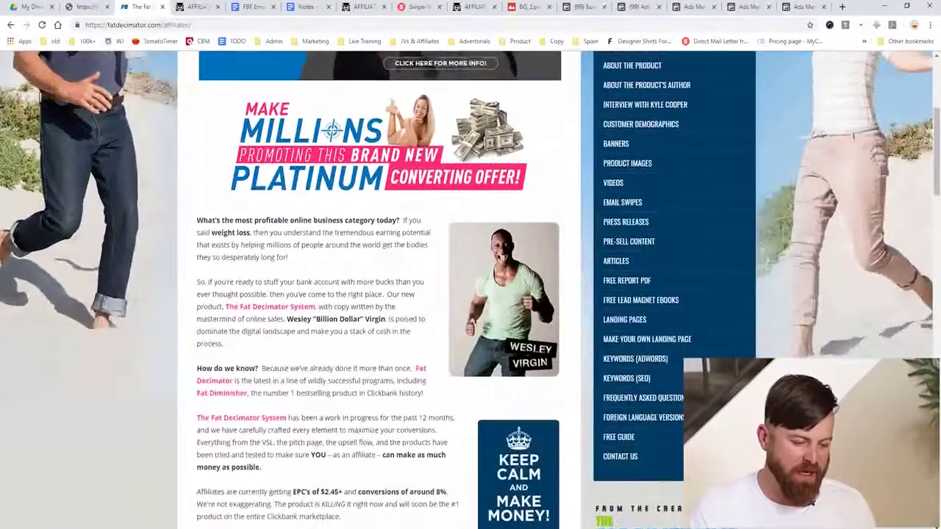
pyautogui.scroll(2, 470, 288)
pyautogui.scroll(-1, 470, 289)
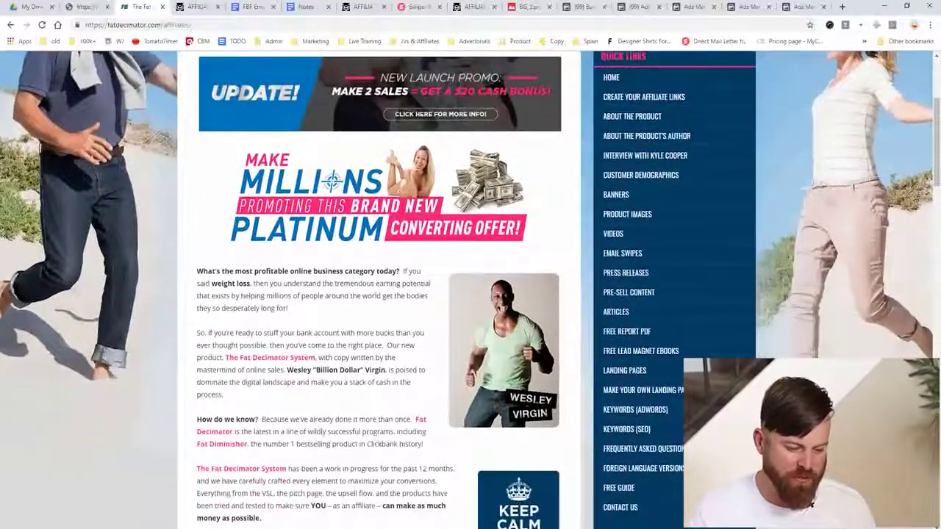
# Enlarge the Fat Decimator affiliate page to 200% and open its Customer Demographics page
pyautogui.moveTo(421, 278); pyautogui.dragTo(518, 239)
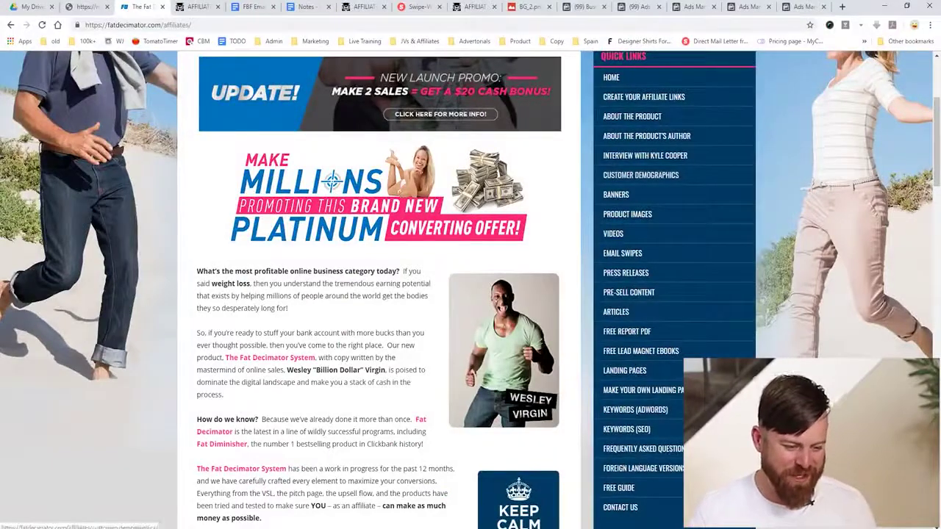
pyautogui.moveTo(709, 167); pyautogui.dragTo(699, 156)
pyautogui.hotkey('ctrl', '+')
pyautogui.hotkey('ctrl', '+')
pyautogui.hotkey('ctrl', '+')
pyautogui.hotkey('ctrl', '+')
pyautogui.hotkey('ctrl', '+')
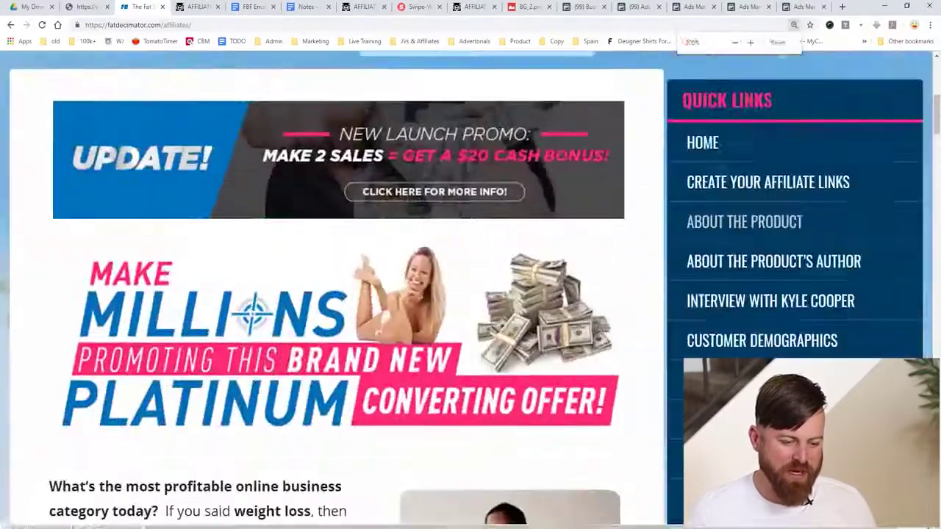
pyautogui.hotkey('ctrl', '+')
pyautogui.hotkey('ctrl', '-')
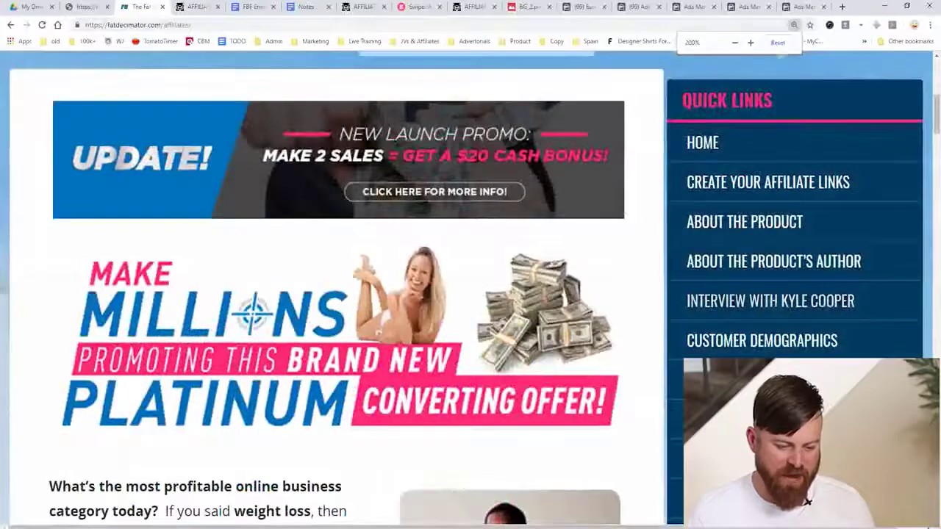
pyautogui.moveTo(852, 317)
pyautogui.mouseDown()
pyautogui.moveTo(648, 353)
pyautogui.moveTo(851, 356)
pyautogui.mouseUp()
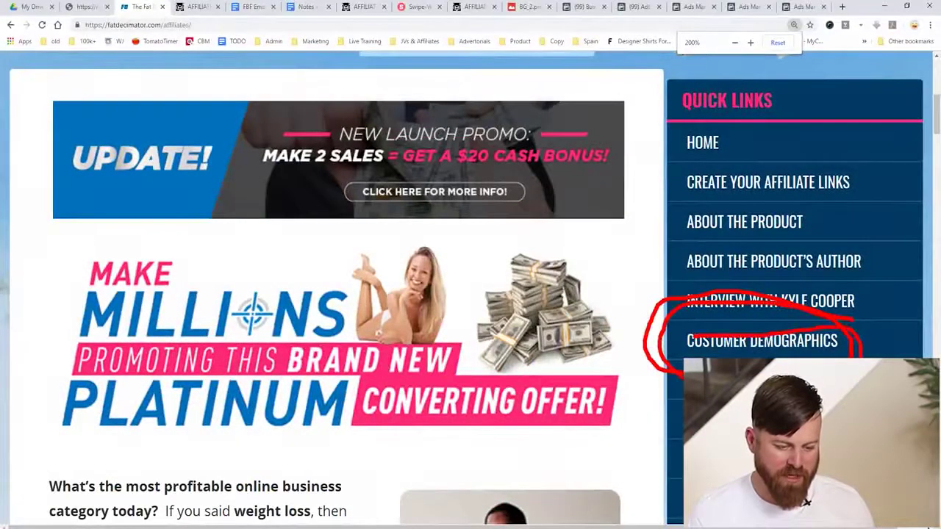
pyautogui.click(762, 340)
pyautogui.hotkey('ctrl', '-')
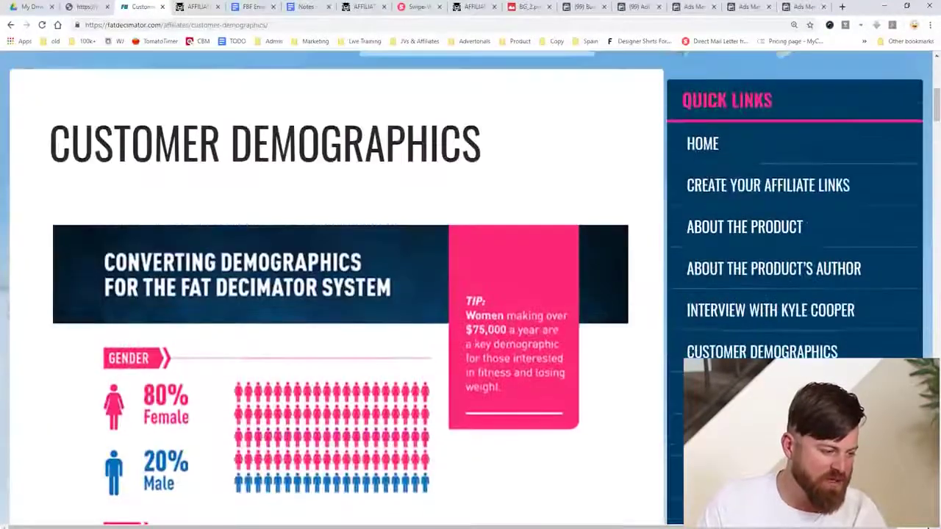
# Examine the gender breakdown on the demographics page, outlining the chart and its female rows with temporary markings
pyautogui.hotkey('ctrl', '+')
pyautogui.scroll(-3, 331, 294)
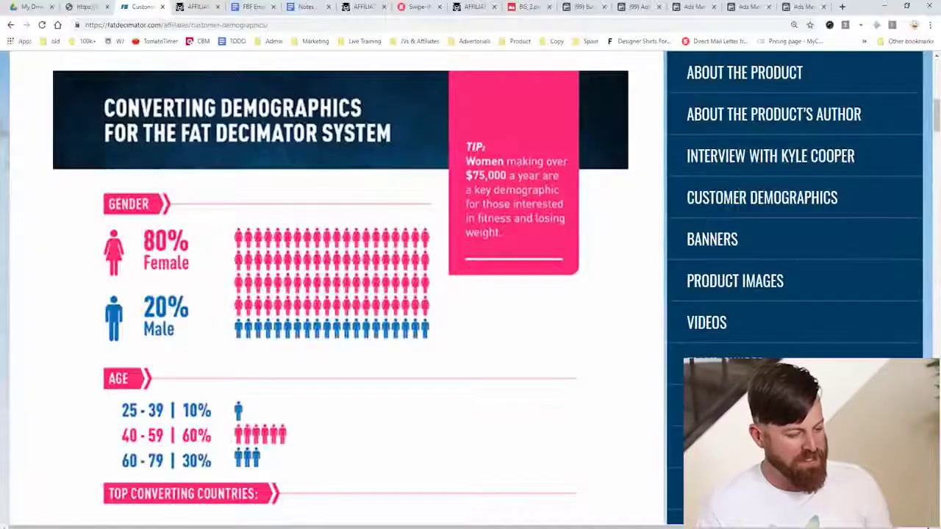
pyautogui.moveTo(219, 222); pyautogui.dragTo(220, 348)
pyautogui.moveTo(441, 230); pyautogui.dragTo(188, 211)
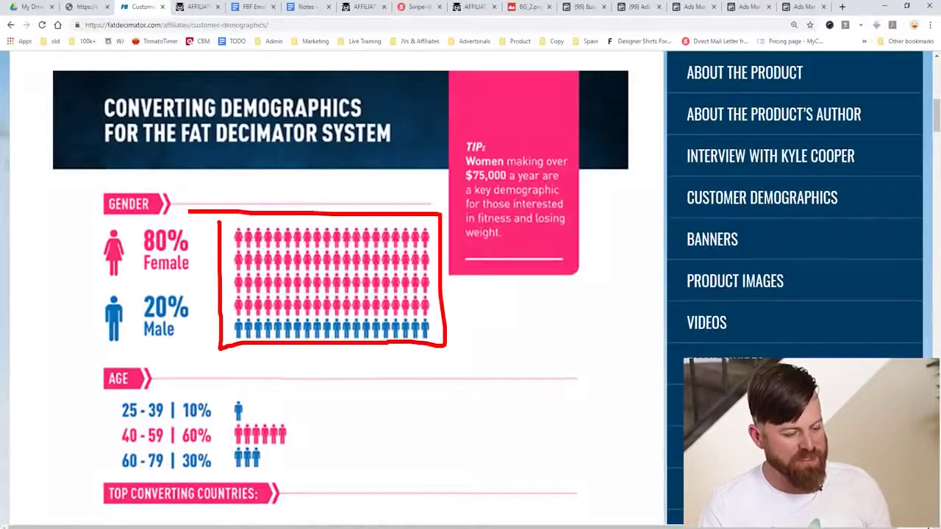
pyautogui.moveTo(445, 246); pyautogui.dragTo(284, 189)
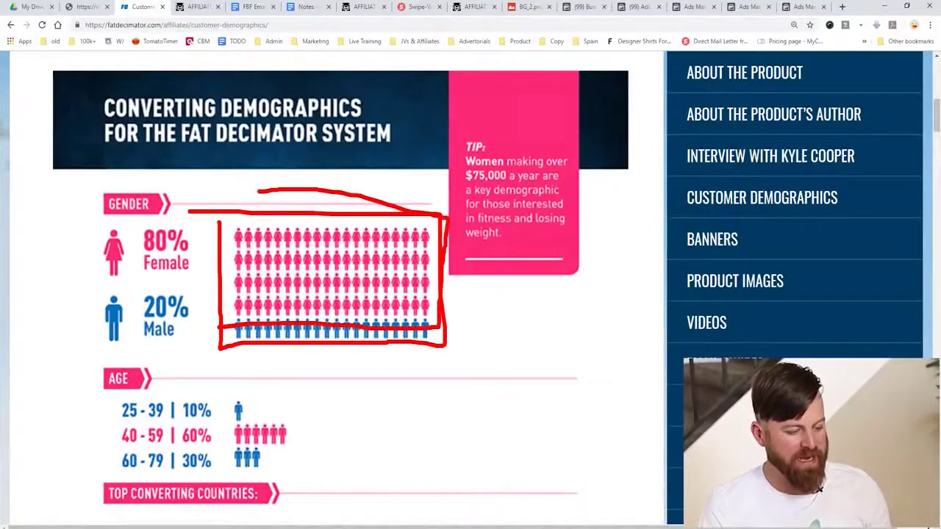
pyautogui.press('e')
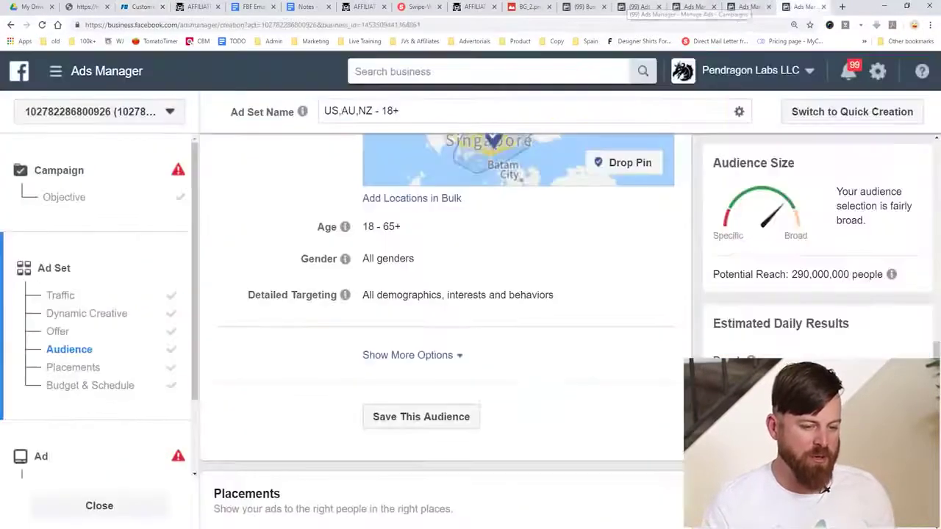
# Switch to the Ads Manager ad set and limit the audience's gender to Women
pyautogui.click(800, 7)
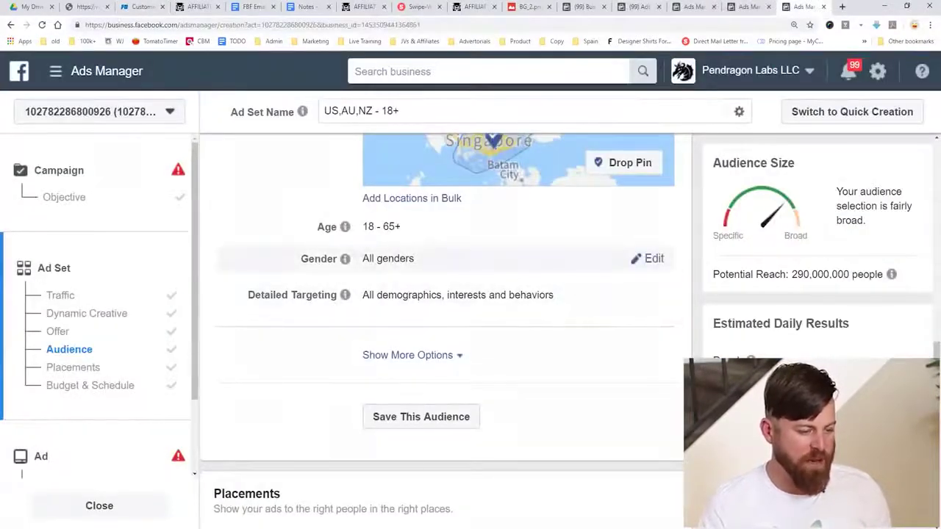
pyautogui.moveTo(345, 259)
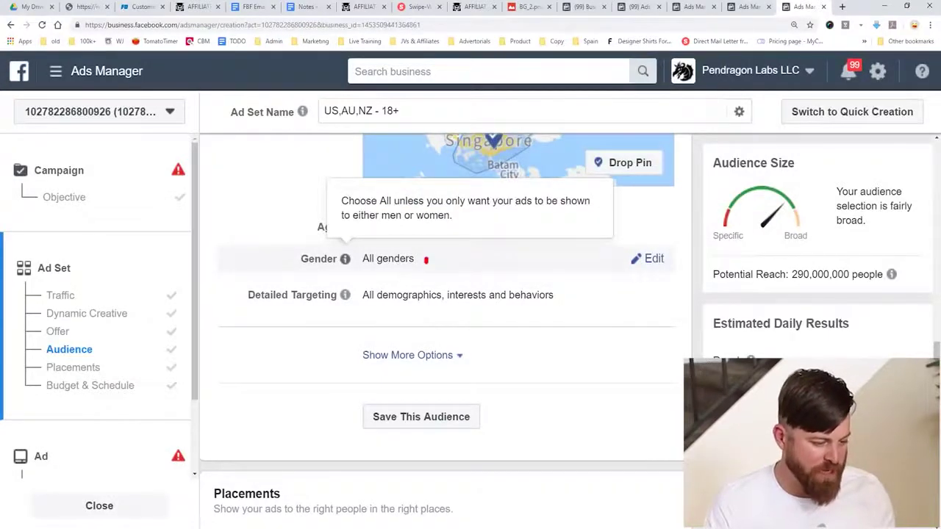
pyautogui.moveTo(297, 293); pyautogui.dragTo(301, 261)
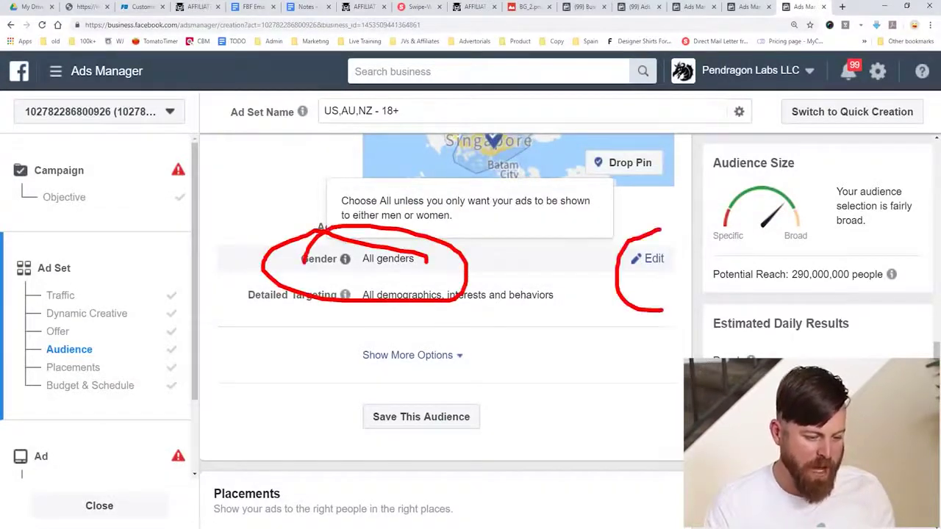
pyautogui.press('Escape')
pyautogui.click(650, 259)
pyautogui.click(464, 261)
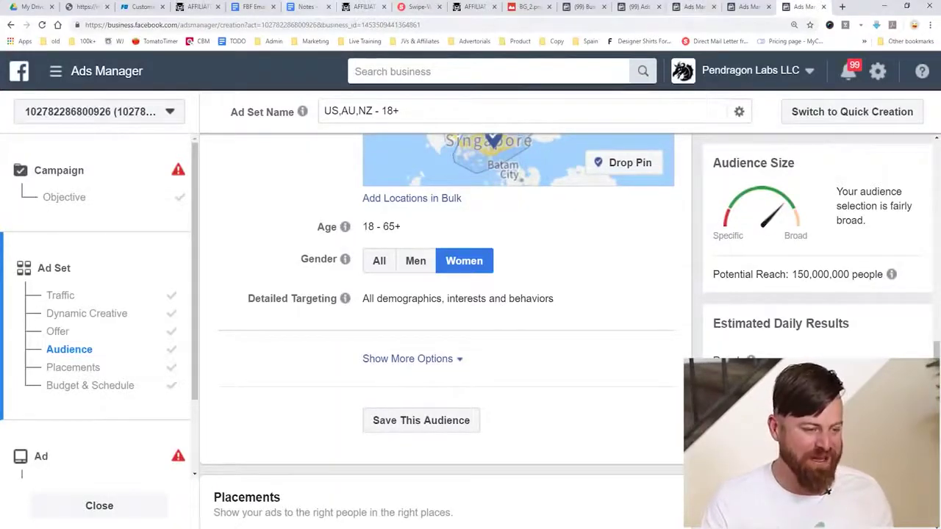
# Place the customer demographics tab beside the Ads Manager tab and set the audience's age range to 40 - 59
pyautogui.moveTo(139, 7); pyautogui.dragTo(746, 8)
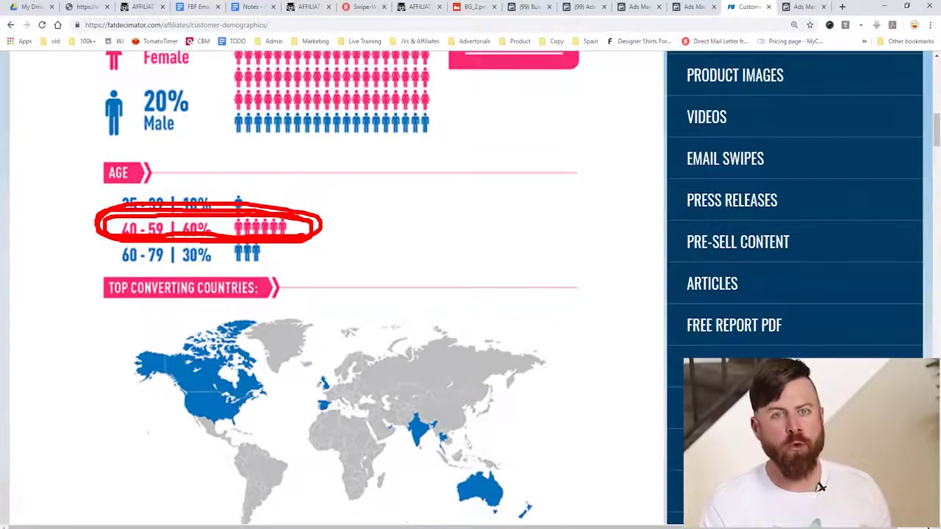
pyautogui.hotkey('ctrl', 'Tab')
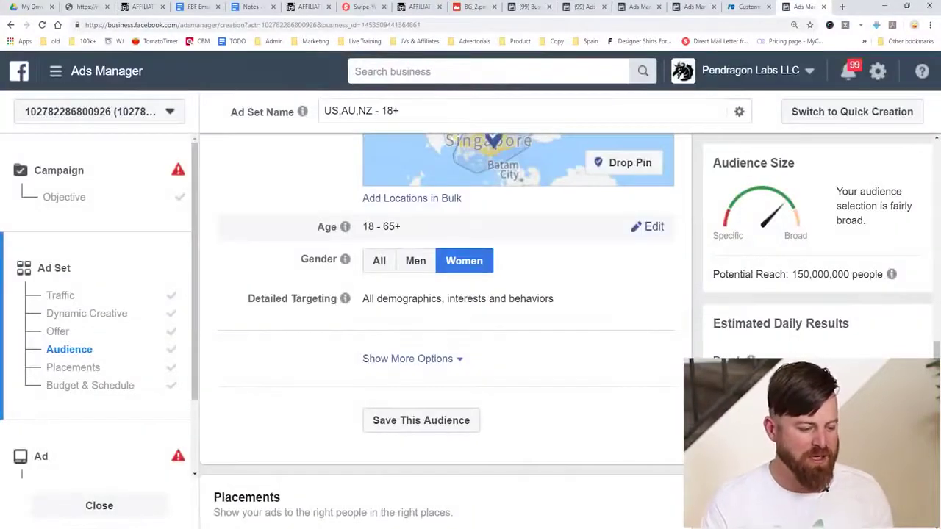
pyautogui.click(647, 226)
pyautogui.click(386, 229)
pyautogui.moveTo(504, 178); pyautogui.dragTo(499, 184)
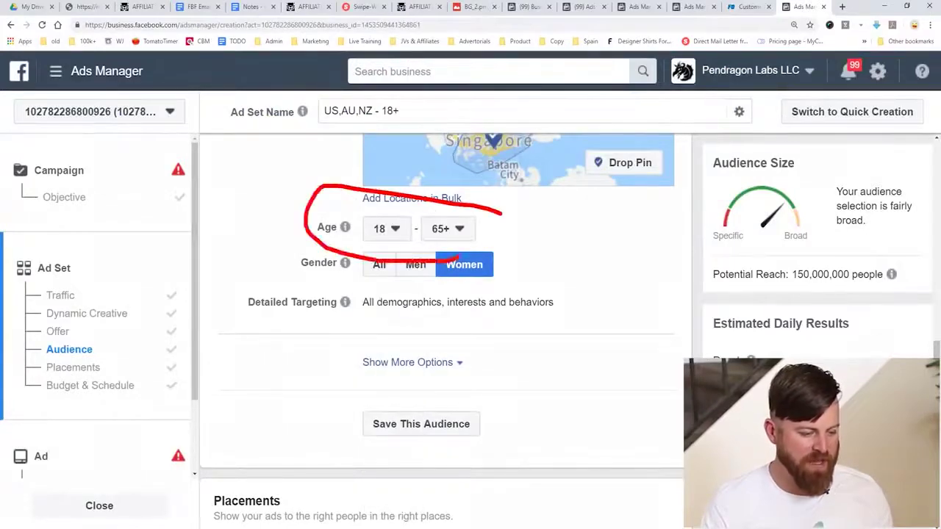
pyautogui.moveTo(345, 262)
pyautogui.click(449, 229)
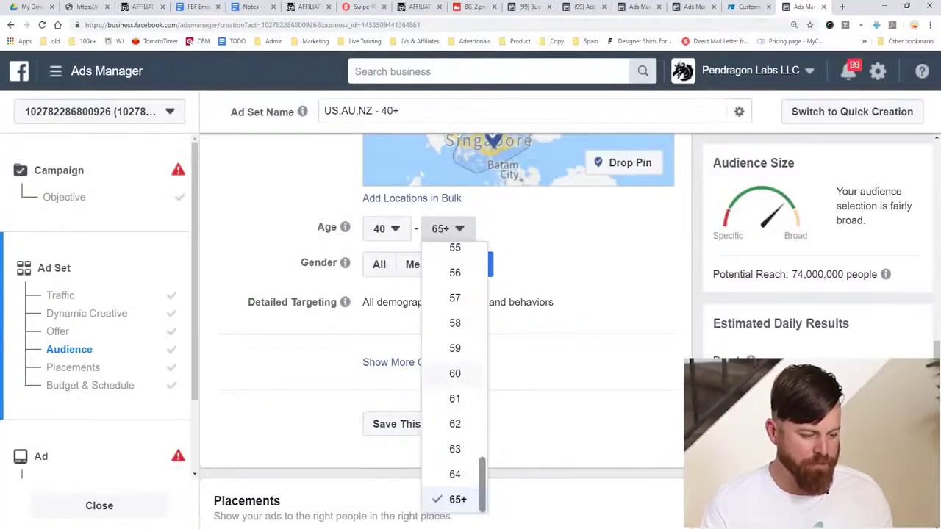
pyautogui.click(455, 348)
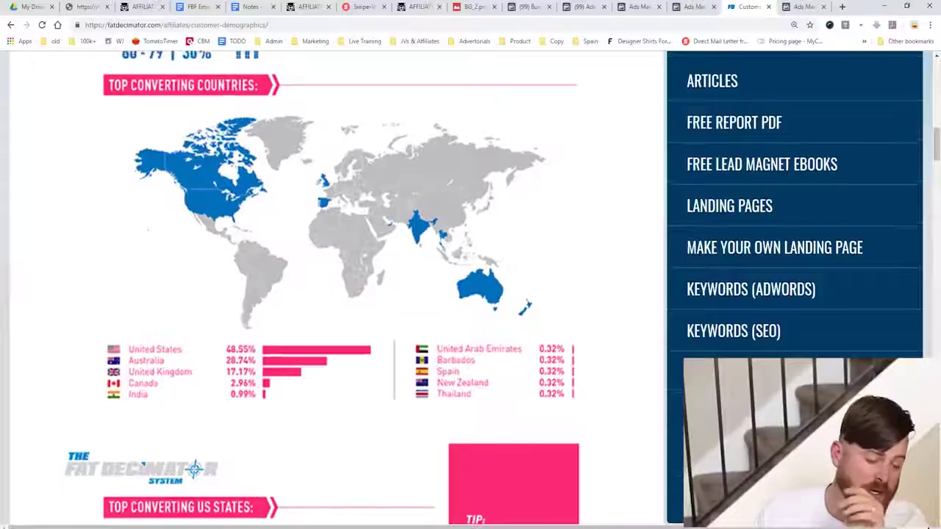
# Review the top converting countries and US states on the customer demographics page, circling each with temporary markings
pyautogui.scroll(3, 330, 287)
pyautogui.scroll(-3, 330, 287)
pyautogui.scroll(-2, 331, 287)
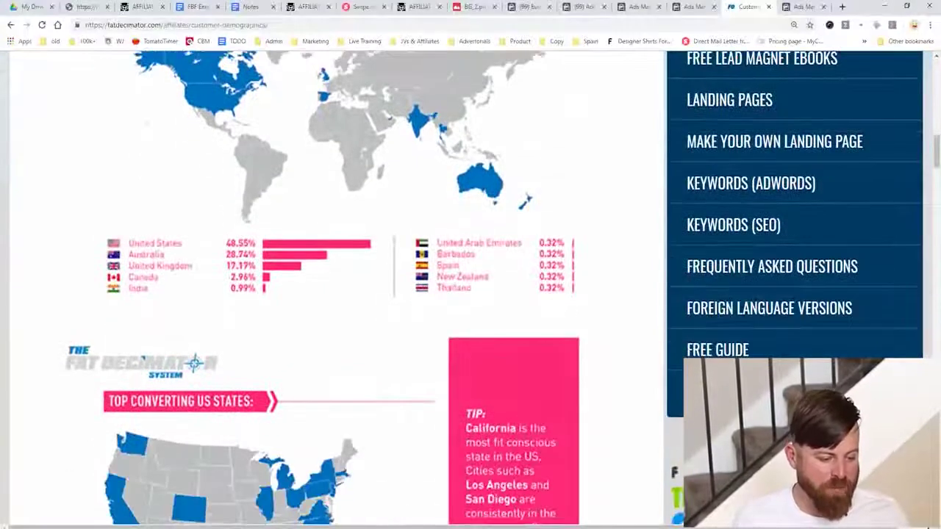
pyautogui.moveTo(112, 217); pyautogui.dragTo(208, 216)
pyautogui.moveTo(125, 303); pyautogui.dragTo(242, 214)
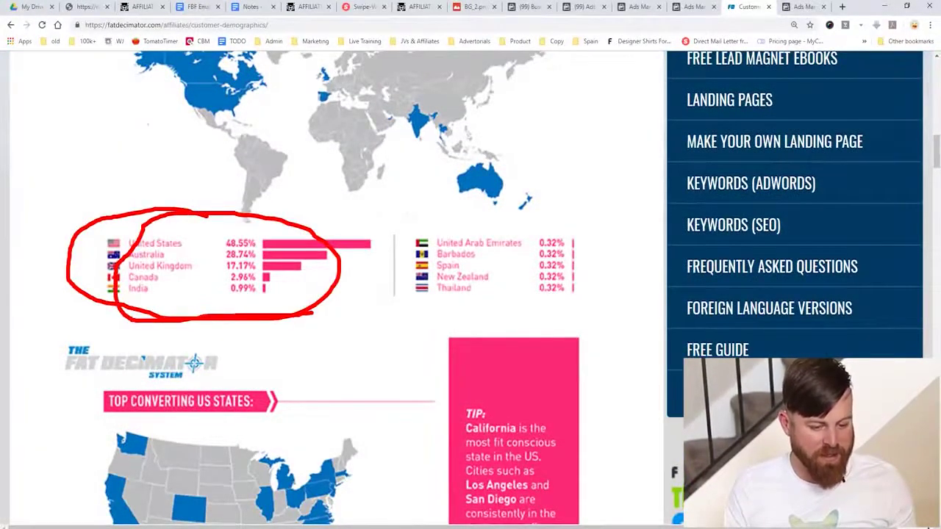
pyautogui.press('Escape')
pyautogui.scroll(-4, 330, 286)
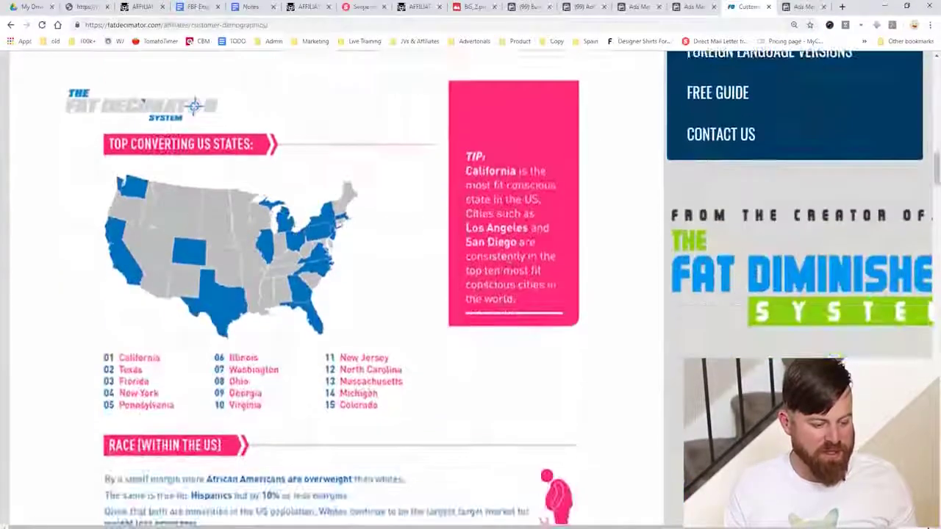
pyautogui.moveTo(85, 305)
pyautogui.mouseDown()
pyautogui.moveTo(351, 351)
pyautogui.moveTo(235, 151)
pyautogui.moveTo(53, 151)
pyautogui.mouseUp()
pyautogui.moveTo(116, 317)
pyautogui.mouseDown()
pyautogui.moveTo(387, 316)
pyautogui.moveTo(75, 170)
pyautogui.mouseUp()
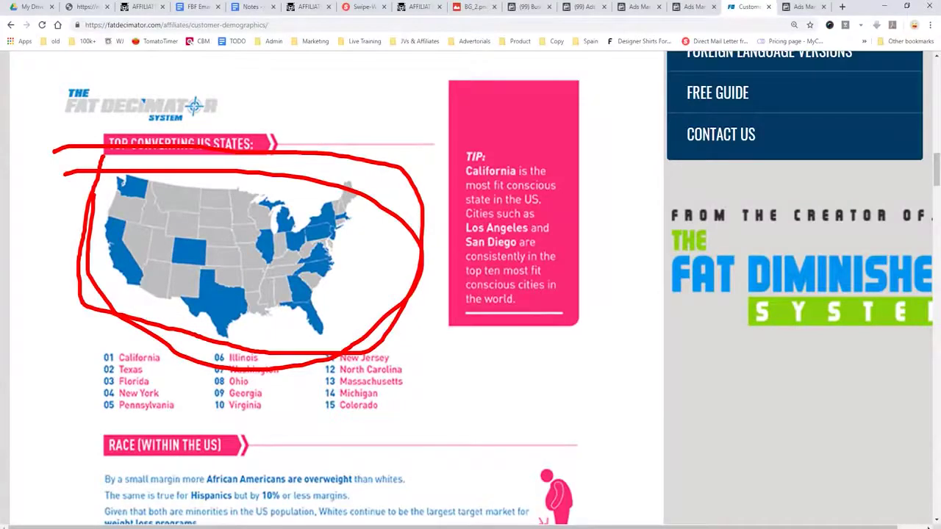
pyautogui.press('Escape')
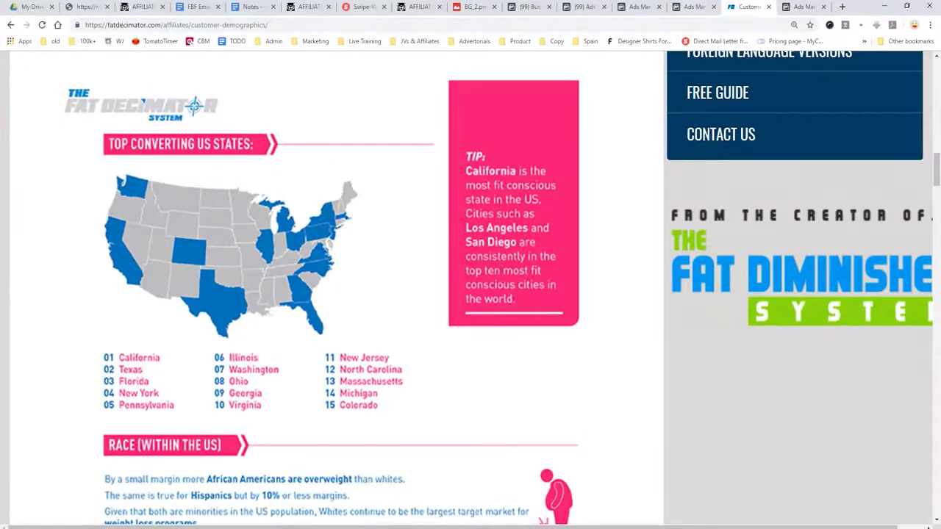
# Return to the Ads Manager ad set and replace United States with California in the targeted locations
pyautogui.hotkey('ctrl', 'Tab')
pyautogui.scroll(5, 519, 316)
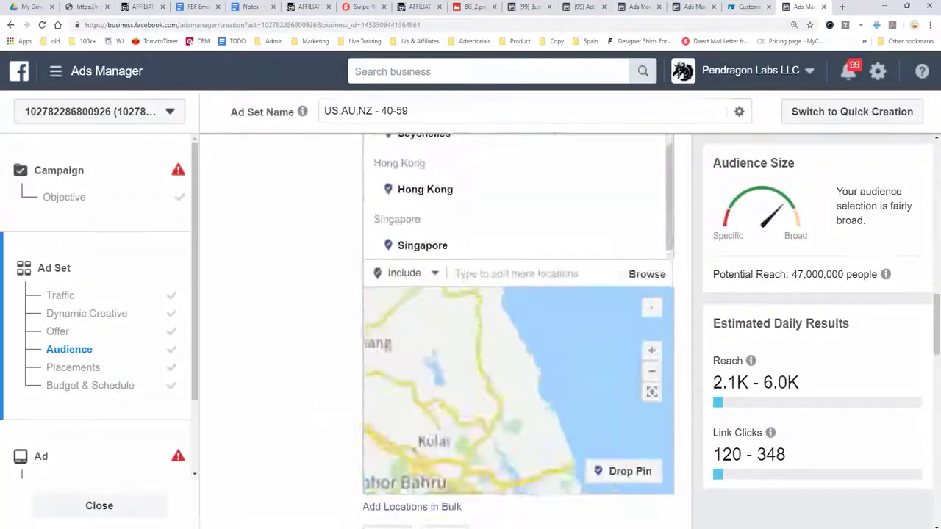
pyautogui.scroll(6, 519, 235)
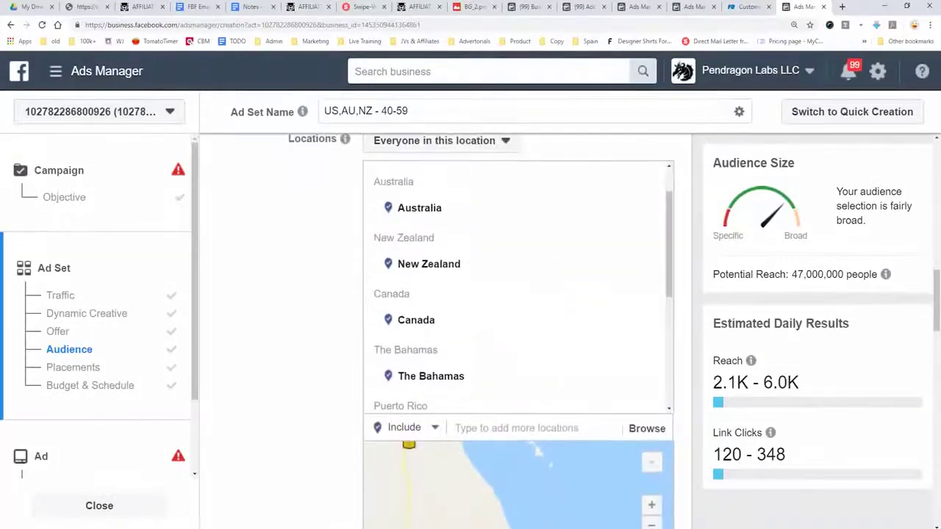
pyautogui.scroll(1, 514, 255)
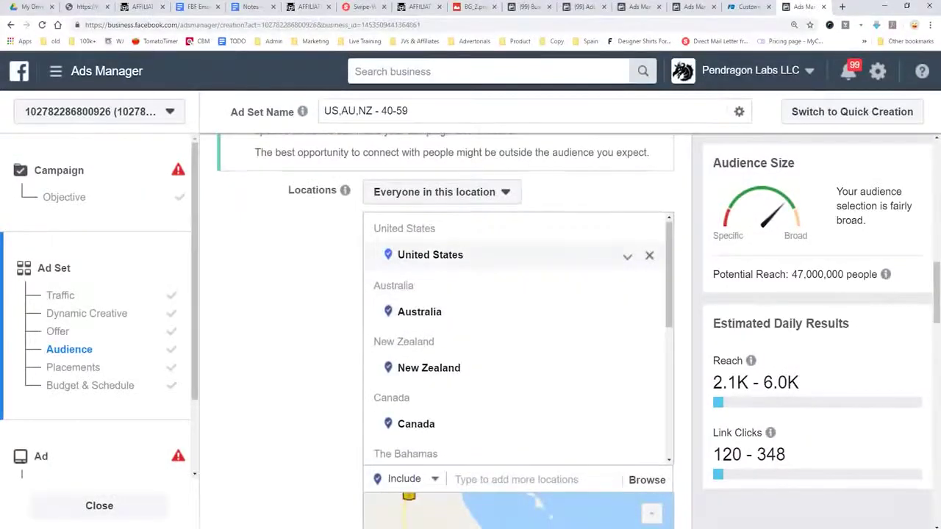
pyautogui.click(649, 255)
pyautogui.click(514, 479)
pyautogui.write('califor')
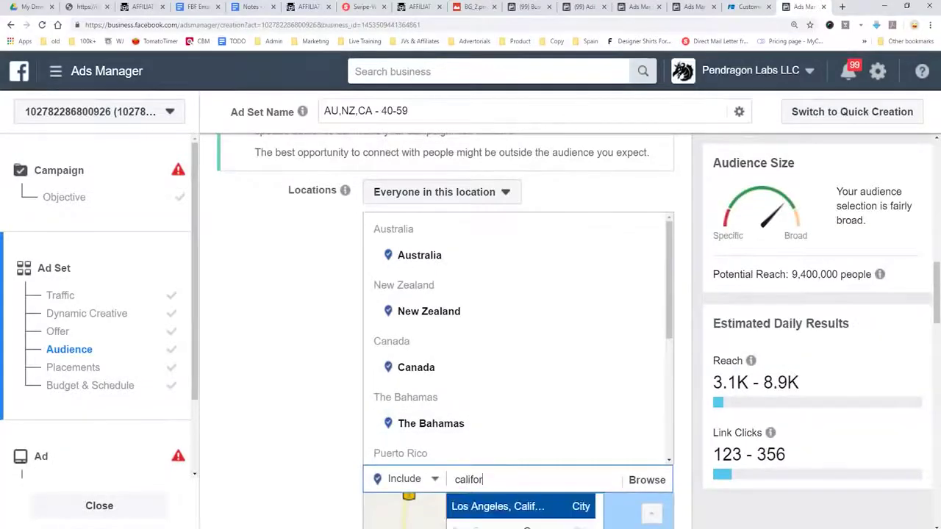
pyautogui.write('nia')
pyautogui.press('Return')
# Add Washington, Colorado, Texas and Florida to the included locations and try to enter New York and South Carolina
pyautogui.write('washington')
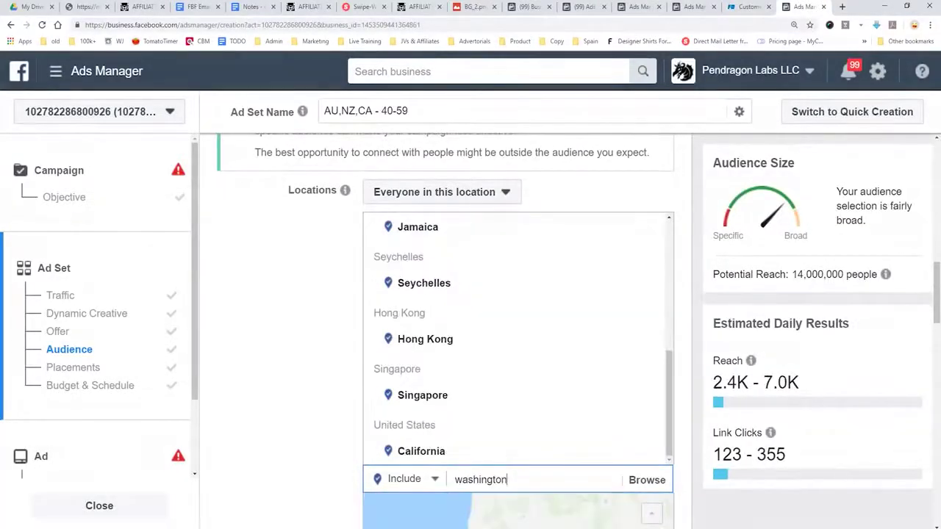
pyautogui.press('Return')
pyautogui.write('colorado')
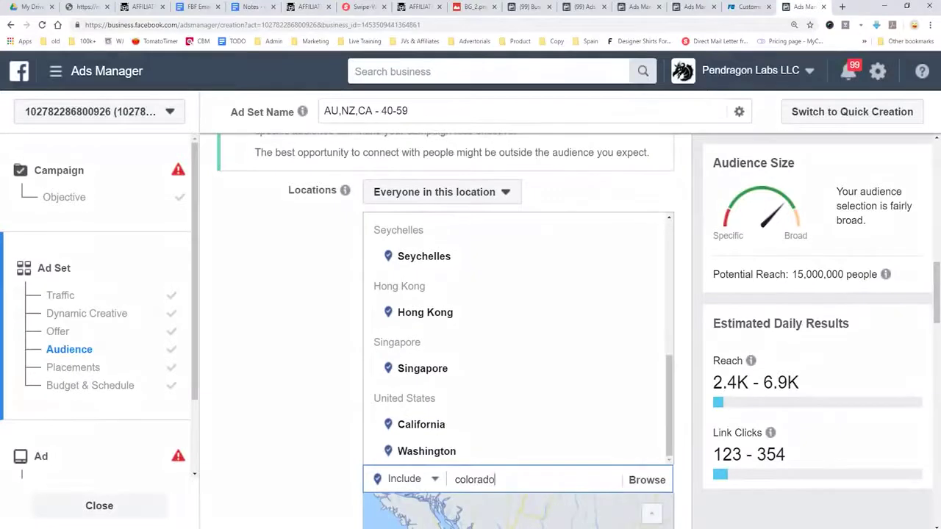
pyautogui.press('Return')
pyautogui.write('texas')
pyautogui.press('Return')
pyautogui.write('florida')
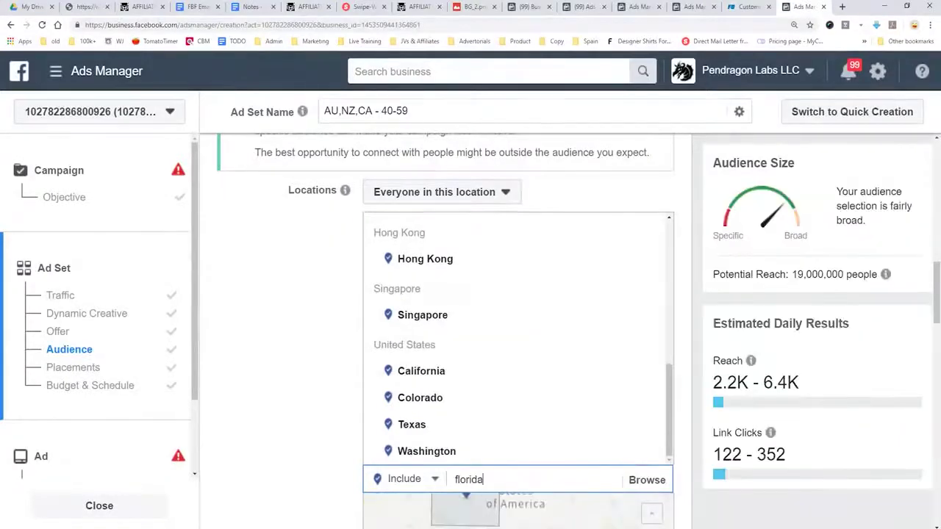
pyautogui.press('Return')
pyautogui.write('new yorksouth caroli')
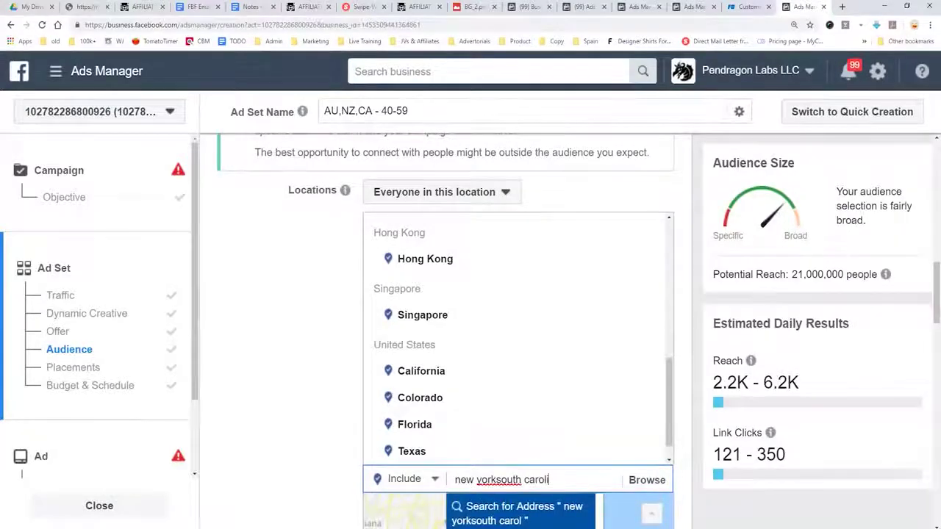
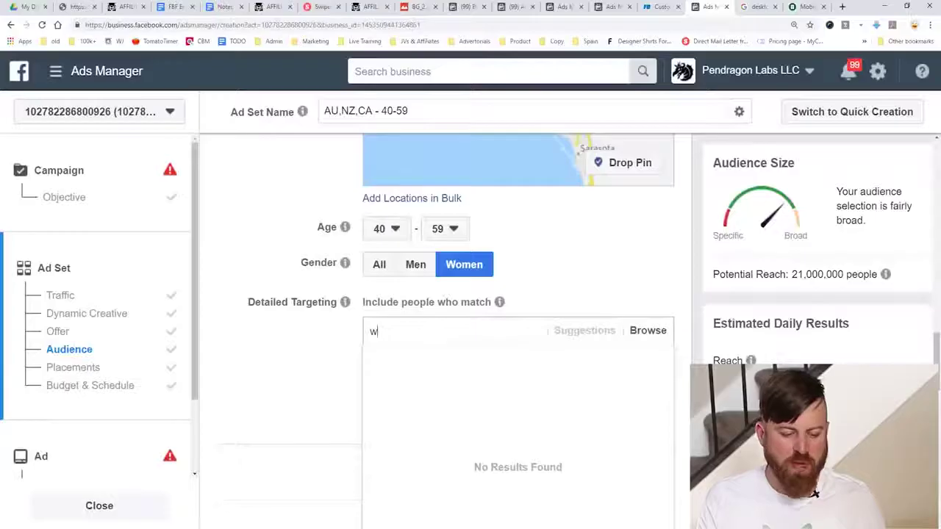
# Add the interests Extreme Weight Loss, weight Loss (fitness & wellness) and Coach Mindy Weight Loss to the detailed targeting
pyautogui.write('eight loss')
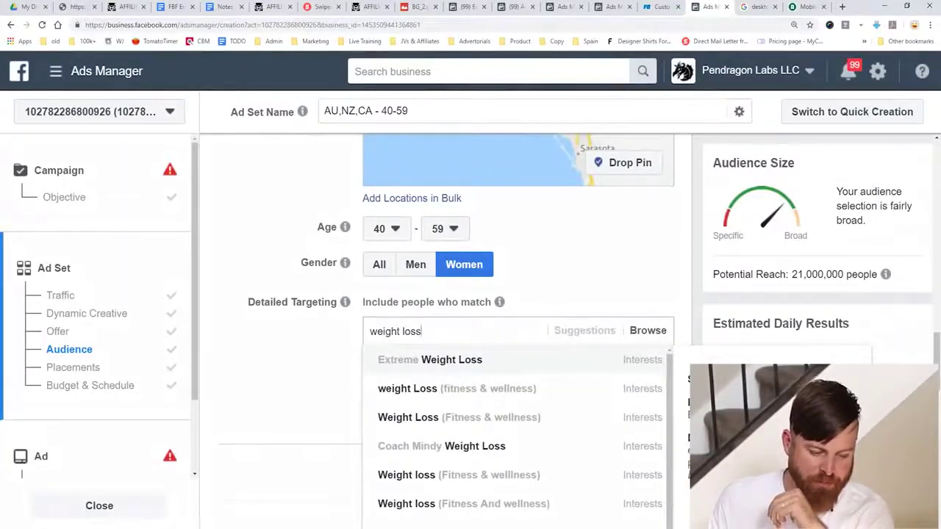
pyautogui.press('Return')
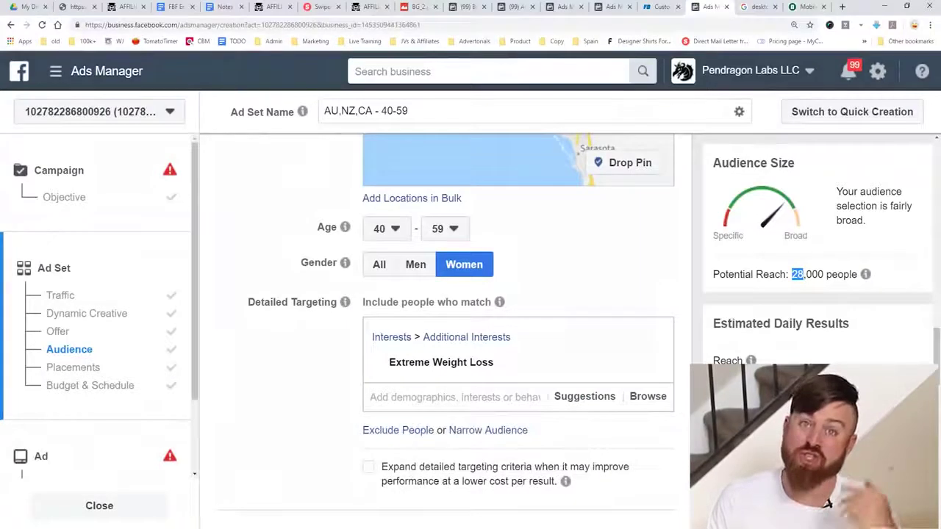
pyautogui.click(412, 397)
pyautogui.write('weight loss')
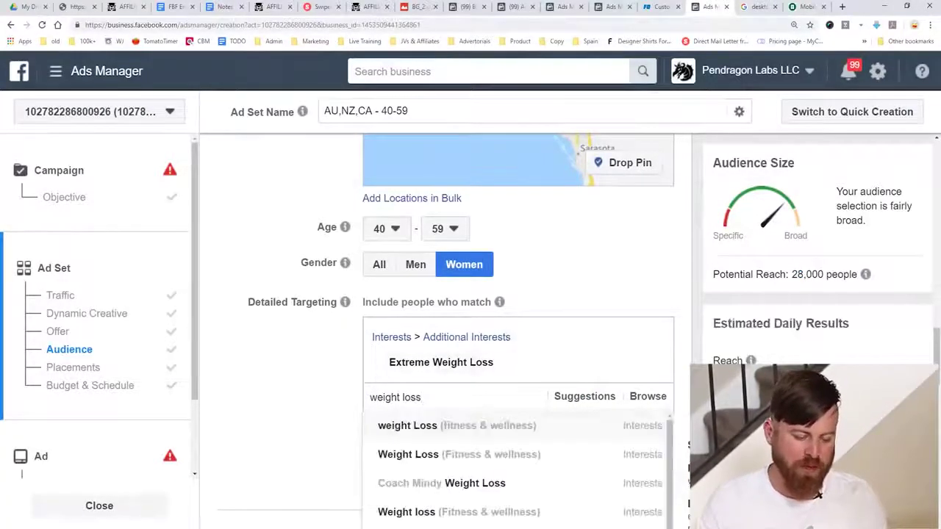
pyautogui.scroll(-1, 515, 470)
pyautogui.click(441, 417)
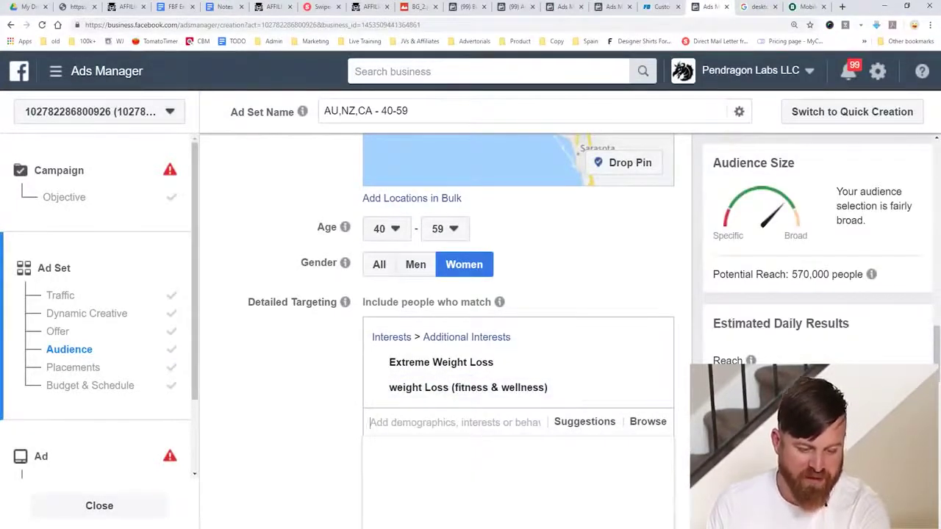
pyautogui.write('weight loss')
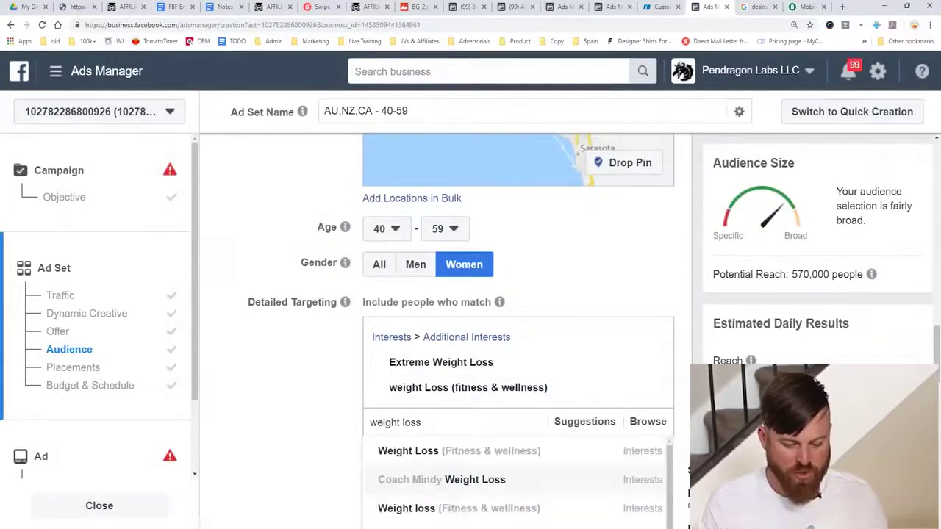
pyautogui.click(441, 479)
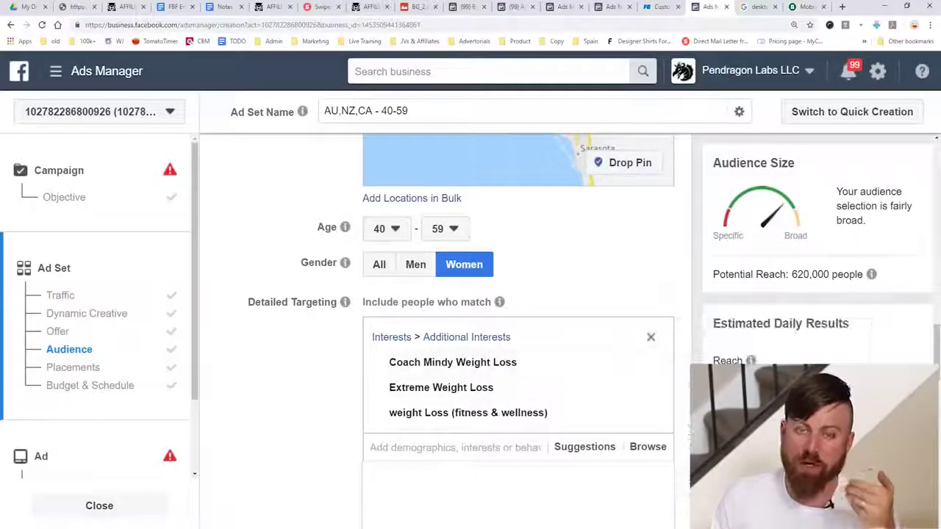
# Expand the extra audience options and set the targeted language to English (All)
pyautogui.moveTo(499, 302)
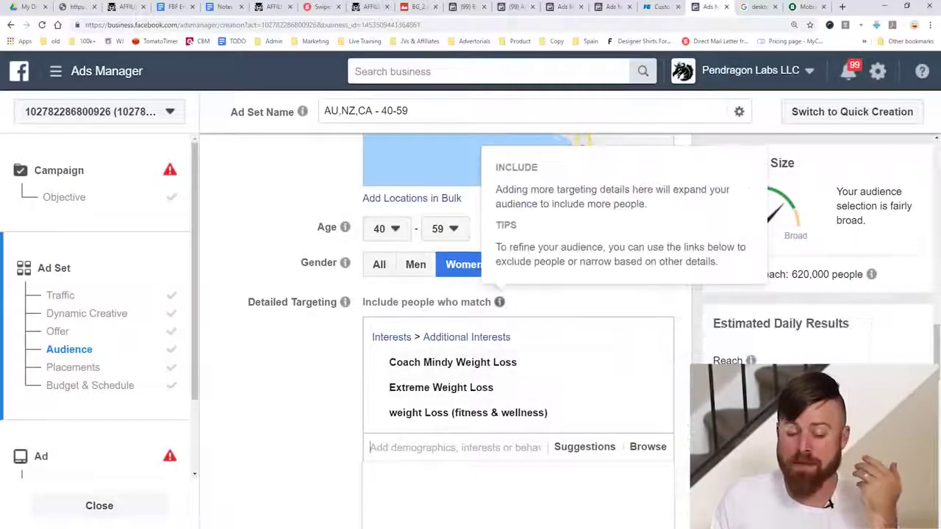
pyautogui.scroll(5, 515, 331)
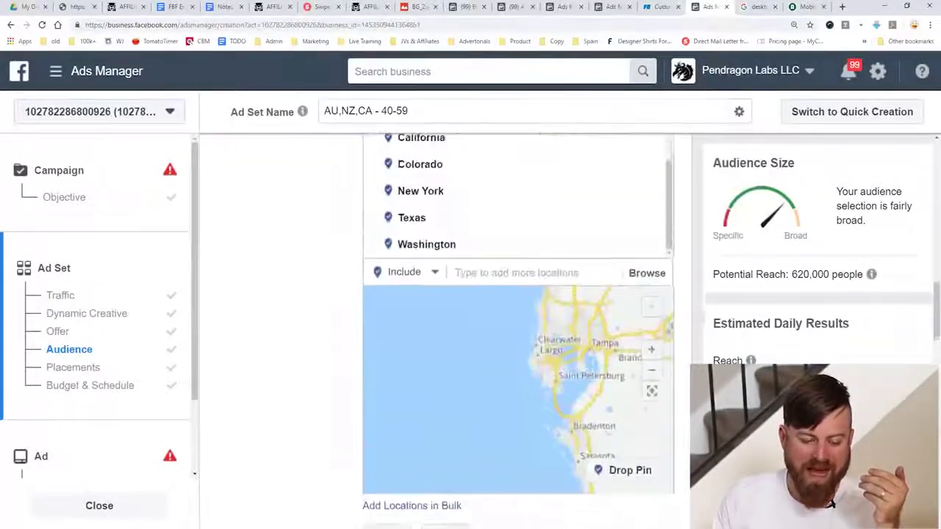
pyautogui.scroll(2, 514, 331)
pyautogui.scroll(-6, 514, 331)
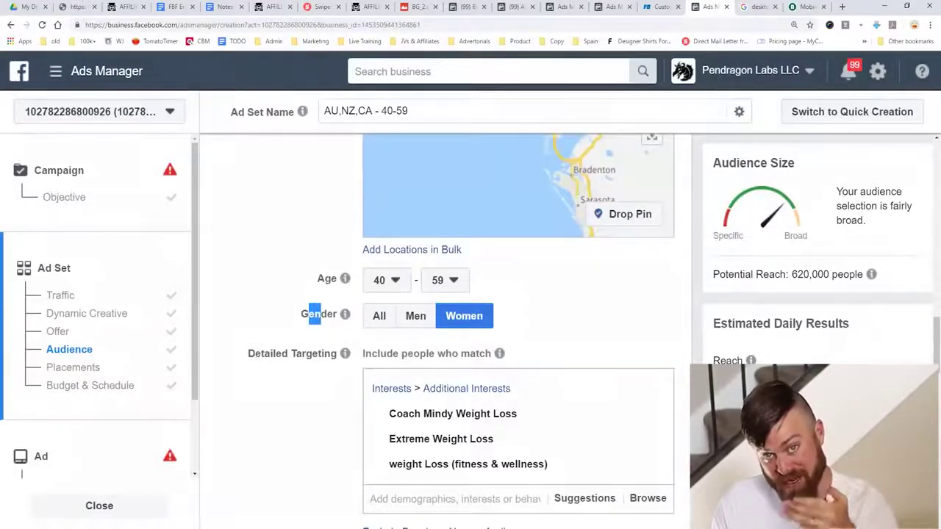
pyautogui.scroll(-1, 514, 331)
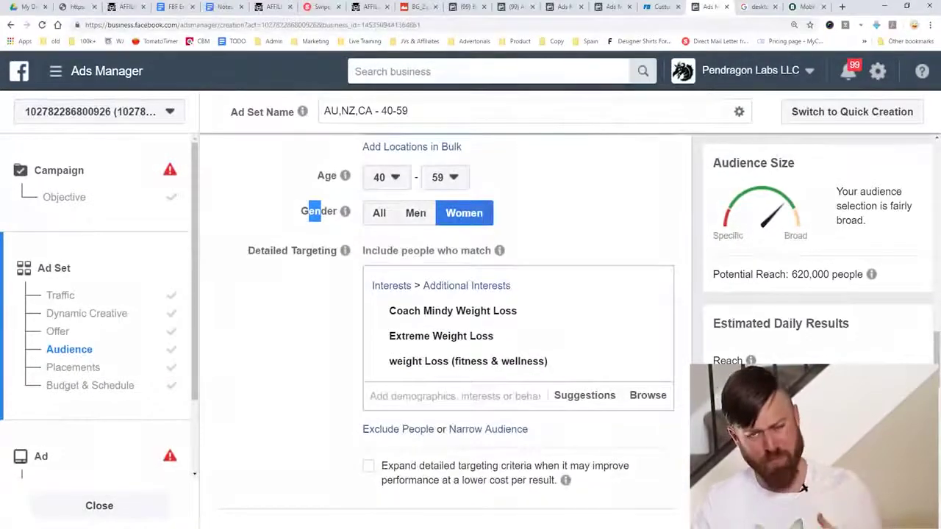
pyautogui.scroll(-2, 809, 490)
pyautogui.scroll(-2, 809, 490)
pyautogui.click(404, 228)
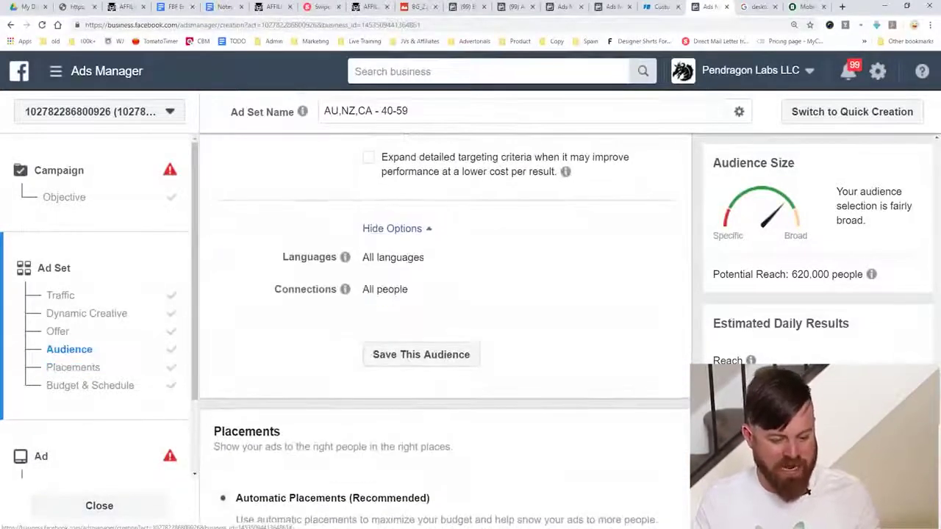
pyautogui.click(375, 256)
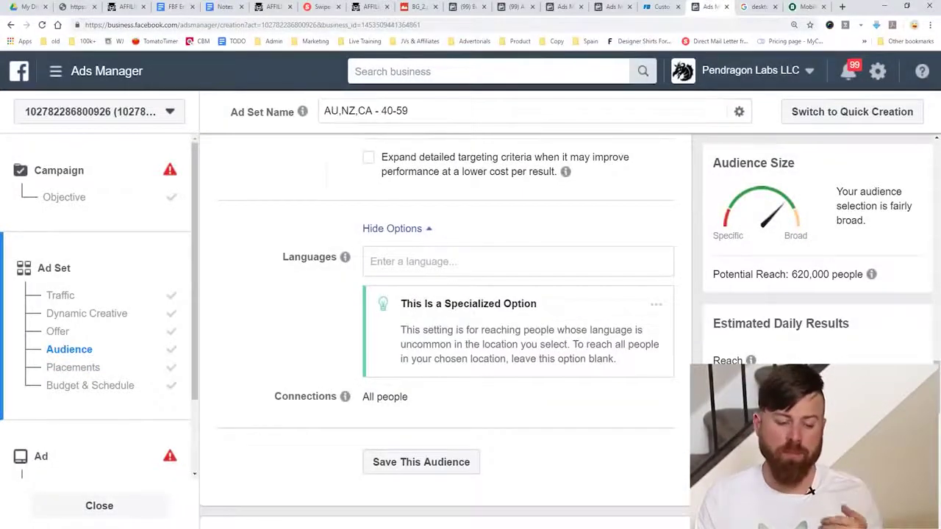
pyautogui.write('english')
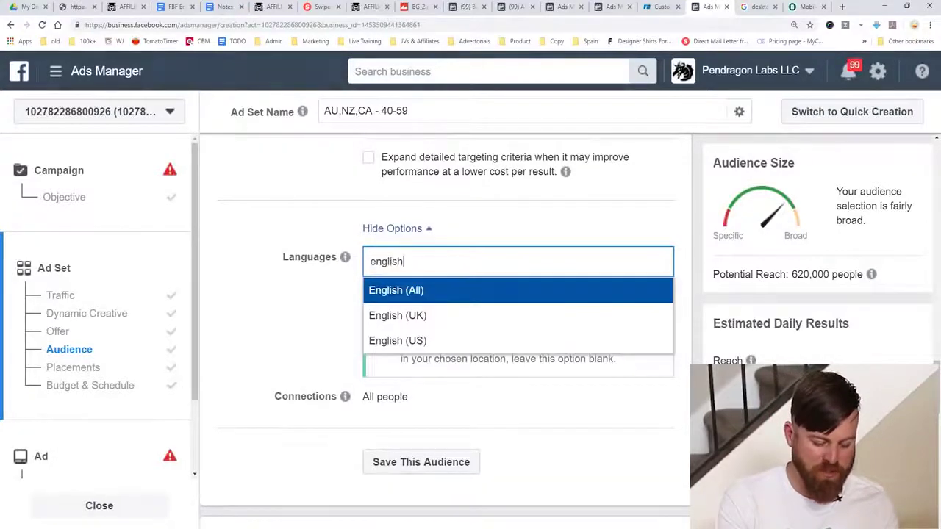
pyautogui.press('Return')
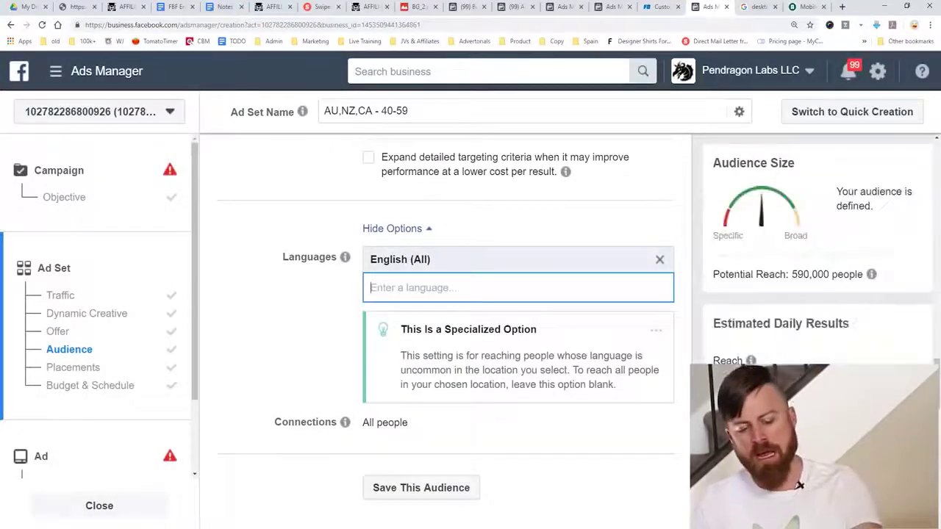
pyautogui.click(809, 490)
# Switch the ad set to manually edited placements and deselect the Audience Network, Instagram and Messenger platforms
pyautogui.scroll(-5, 809, 491)
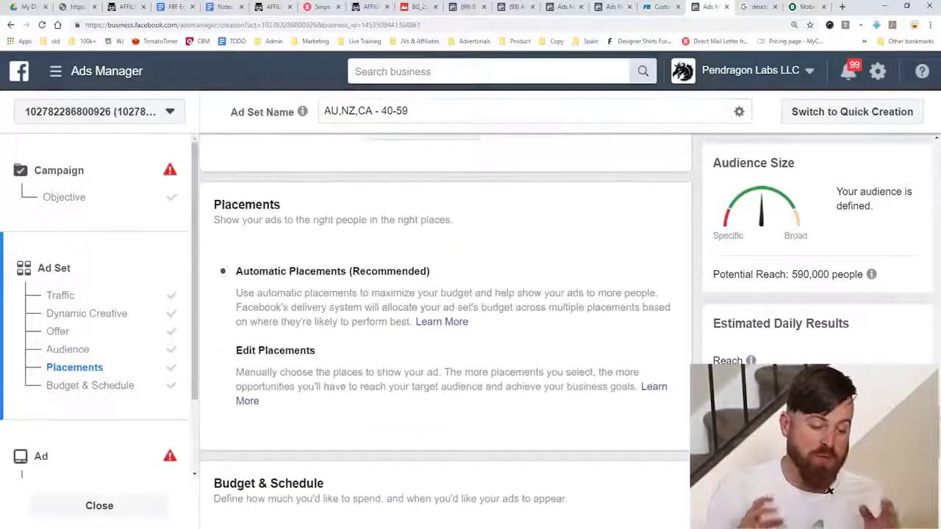
pyautogui.click(222, 351)
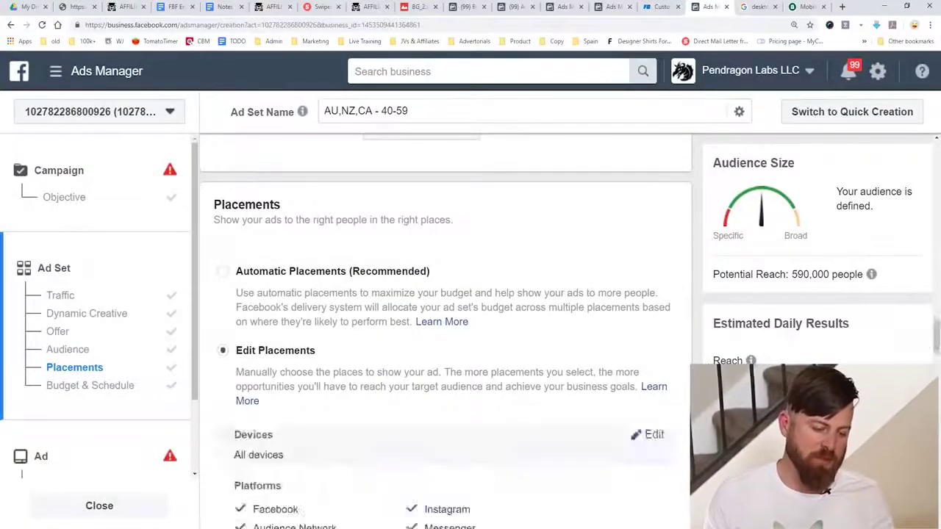
pyautogui.scroll(-5, 223, 350)
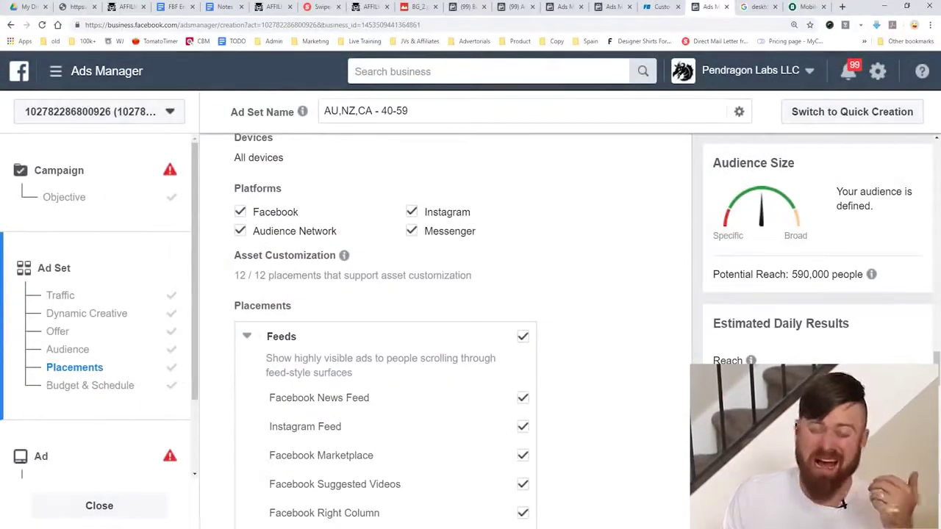
pyautogui.click(239, 231)
pyautogui.click(412, 211)
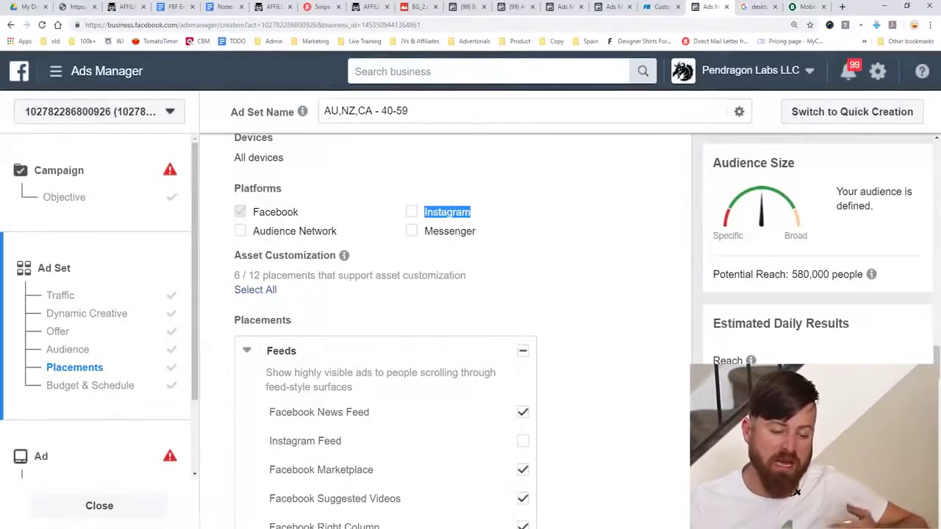
pyautogui.moveTo(425, 231); pyautogui.dragTo(468, 232)
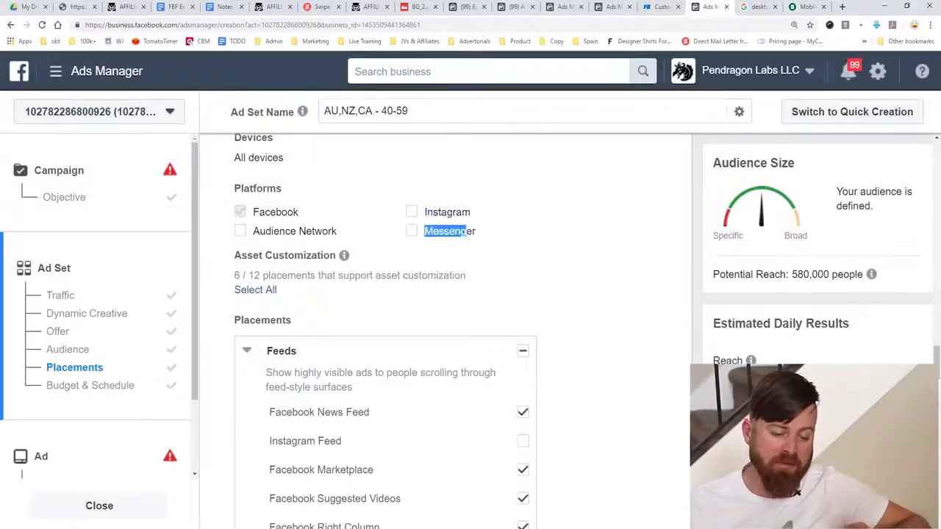
pyautogui.click(794, 496)
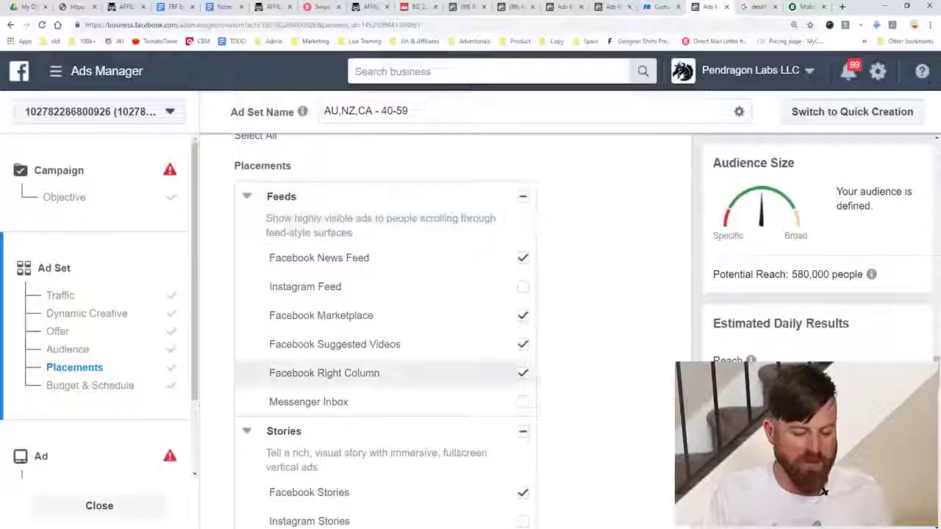
# Exclude the Contextual Spaces group and Facebook Stories from the selected placements
pyautogui.scroll(-3, 386, 316)
pyautogui.scroll(-10, 386, 331)
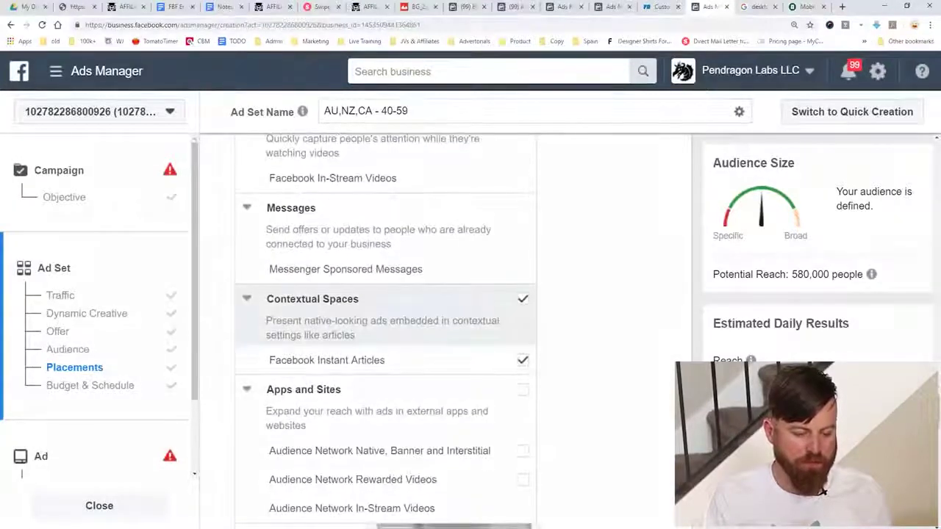
pyautogui.click(523, 299)
pyautogui.scroll(9, 441, 331)
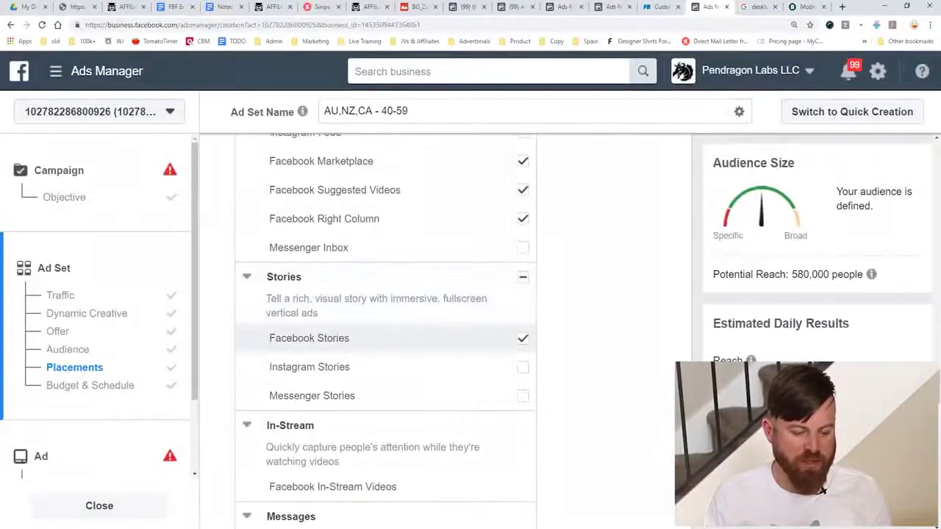
pyautogui.scroll(3, 441, 316)
pyautogui.scroll(2, 441, 324)
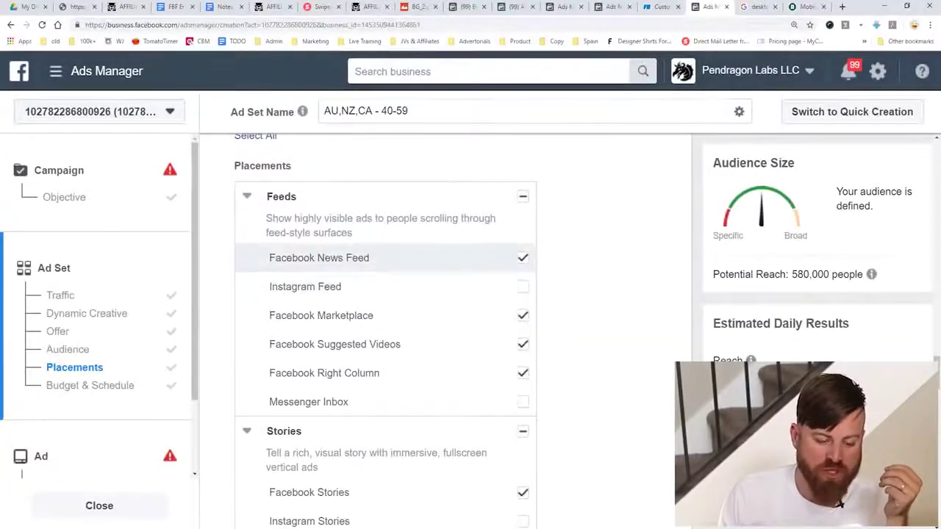
pyautogui.click(247, 196)
pyautogui.click(247, 197)
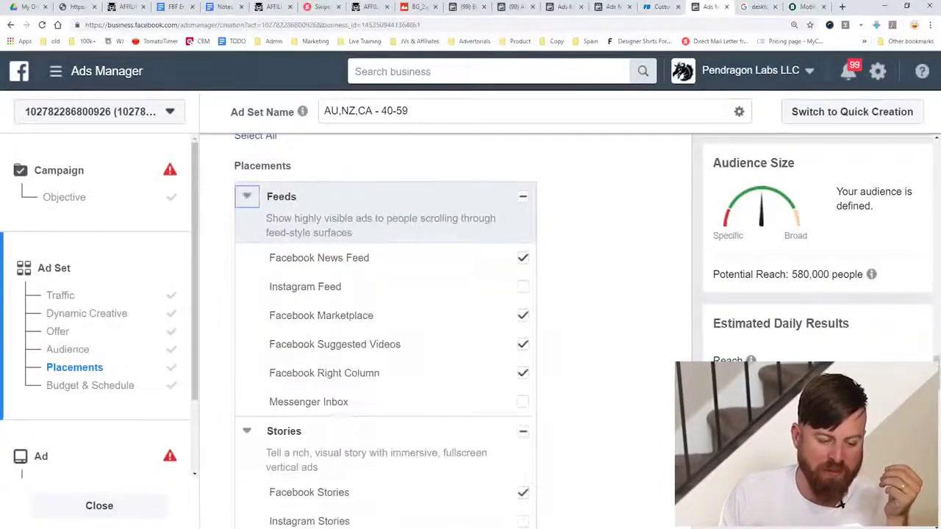
pyautogui.scroll(-2, 382, 353)
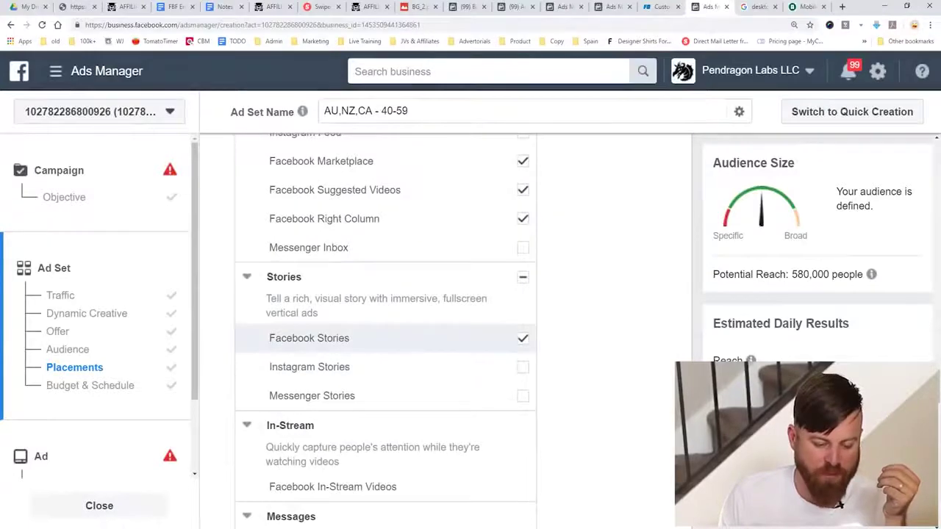
pyautogui.click(522, 339)
pyautogui.scroll(-1, 382, 339)
# Expand the additional placement options and open the choices for specific mobile devices and operating systems
pyautogui.scroll(3, 382, 338)
pyautogui.scroll(-2, 382, 338)
pyautogui.scroll(-10, 382, 331)
pyautogui.scroll(-5, 441, 331)
pyautogui.scroll(1, 441, 331)
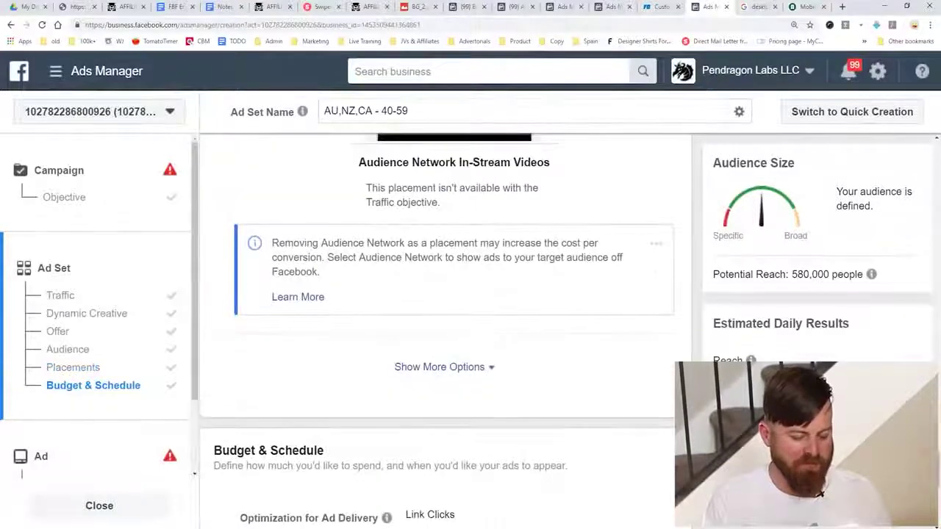
pyautogui.click(440, 367)
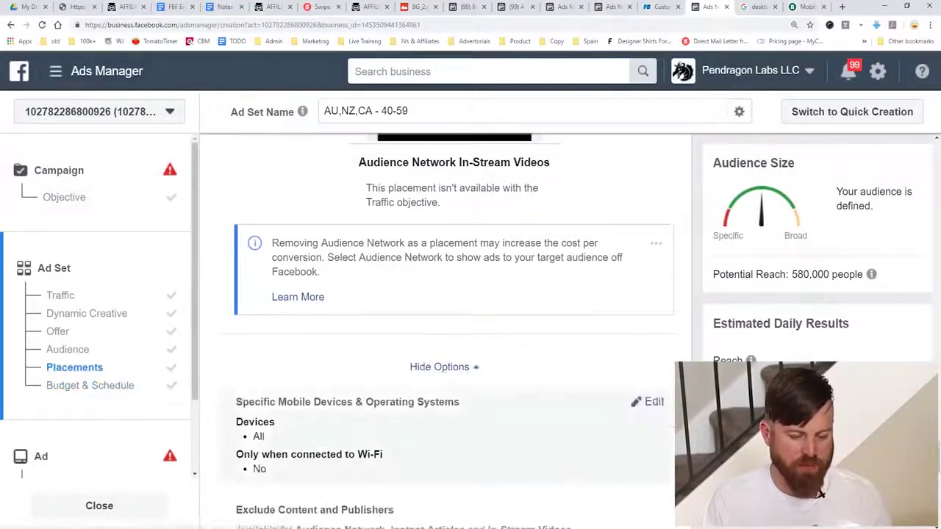
pyautogui.scroll(-2, 441, 331)
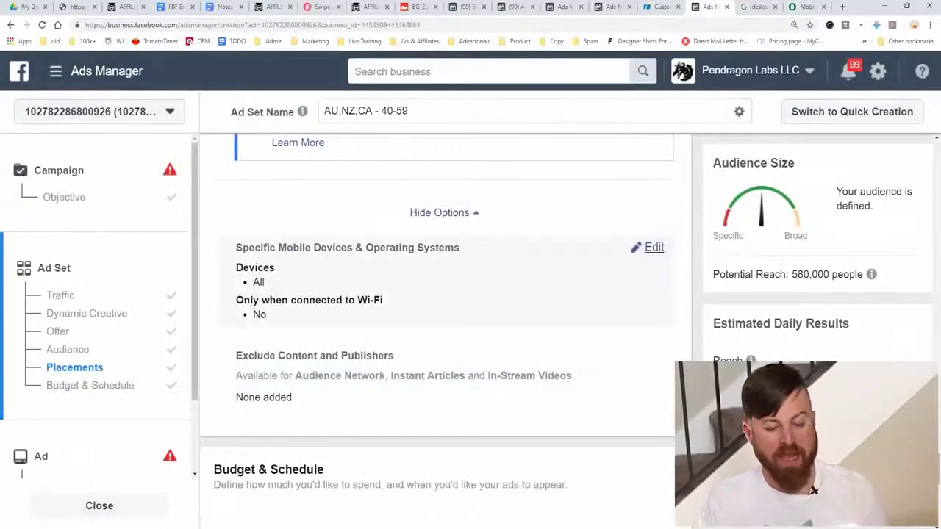
pyautogui.click(653, 247)
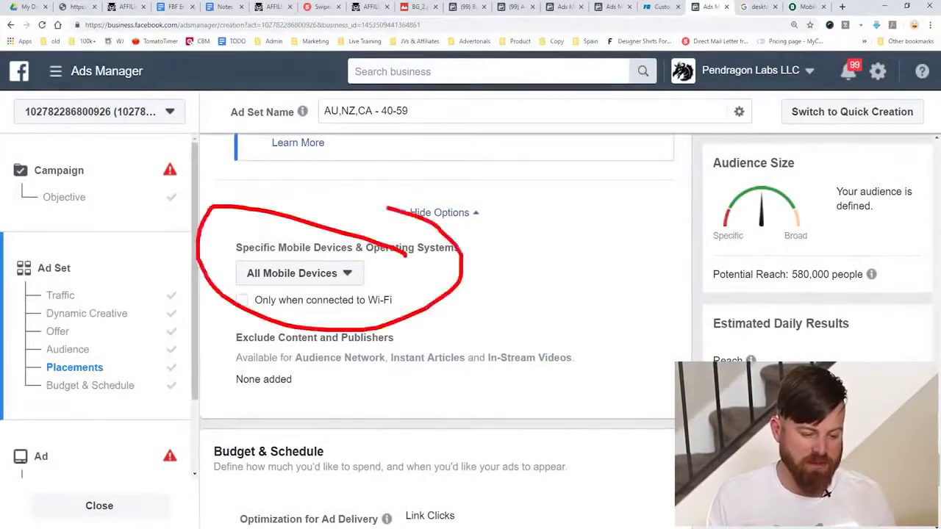
pyautogui.click(298, 273)
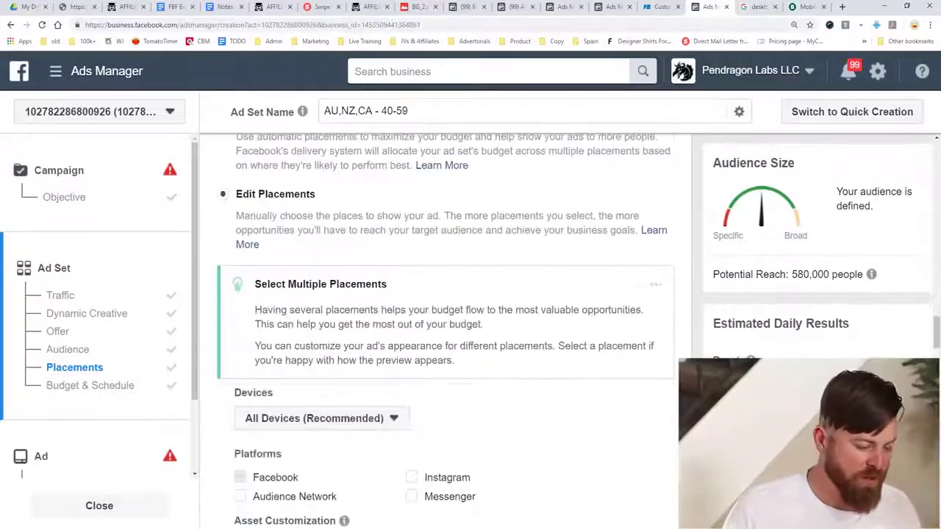
# Remove Mobile from the placement devices so that the ads run on Desktop only
pyautogui.scroll(1, 452, 331)
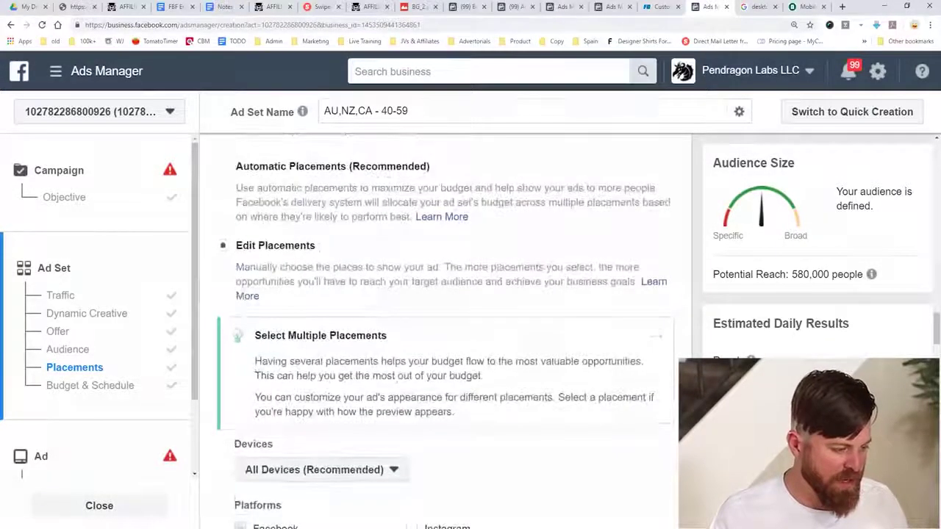
pyautogui.scroll(-2, 452, 330)
pyautogui.click(322, 367)
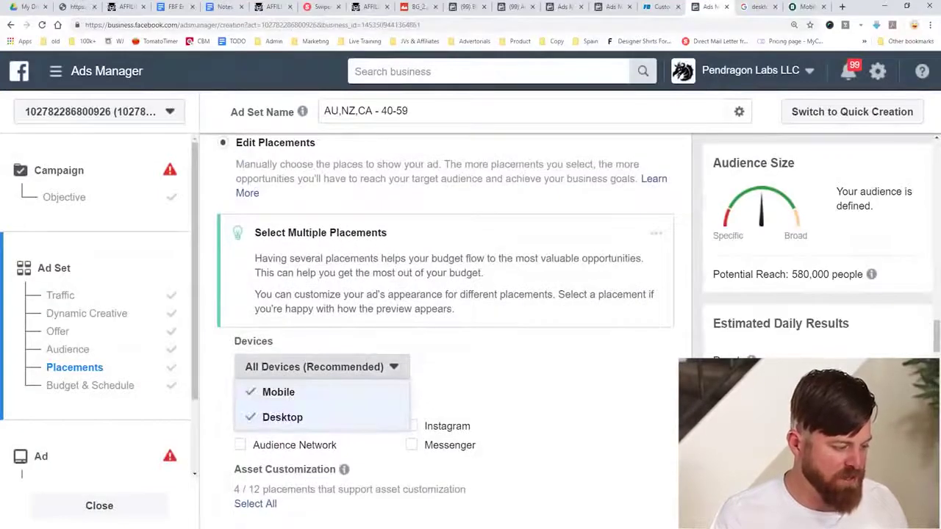
pyautogui.click(278, 392)
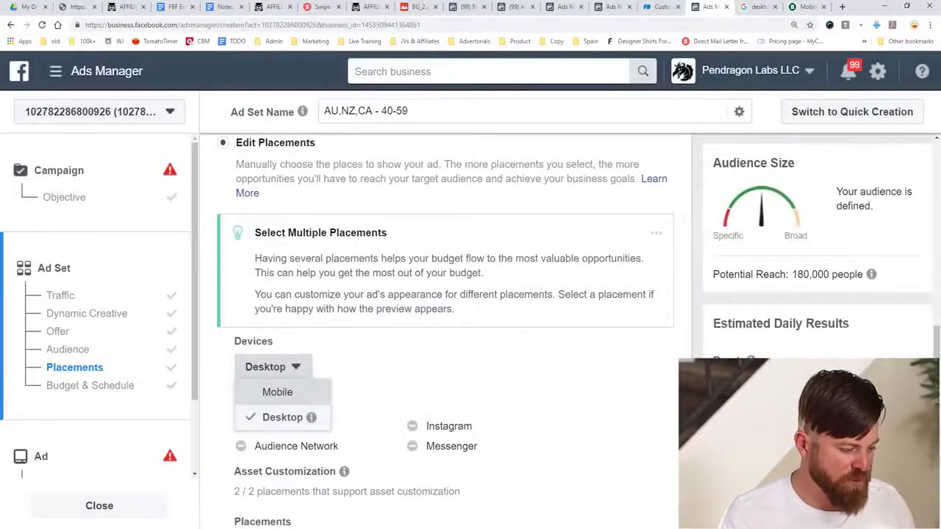
pyautogui.moveTo(259, 433)
pyautogui.mouseDown()
pyautogui.moveTo(340, 422)
pyautogui.moveTo(242, 411)
pyautogui.moveTo(232, 430)
pyautogui.mouseUp()
pyautogui.press('Escape')
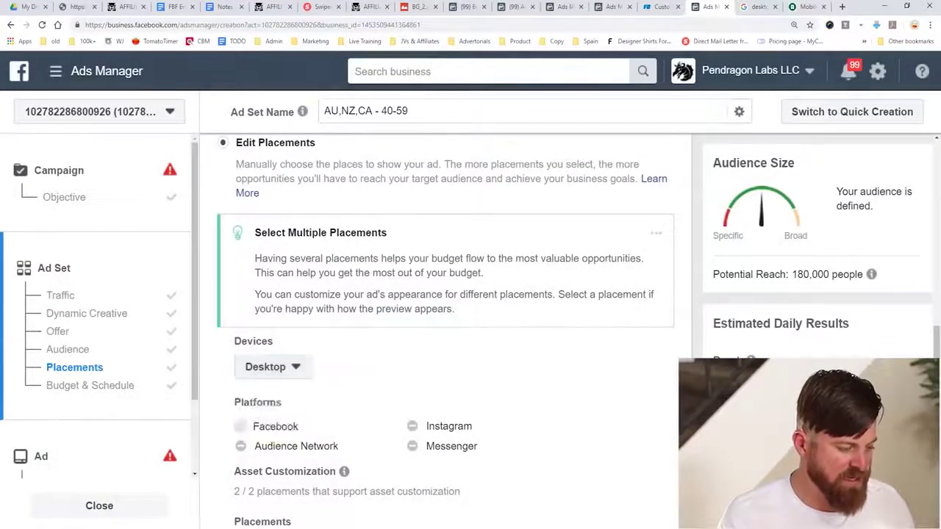
pyautogui.moveTo(871, 274)
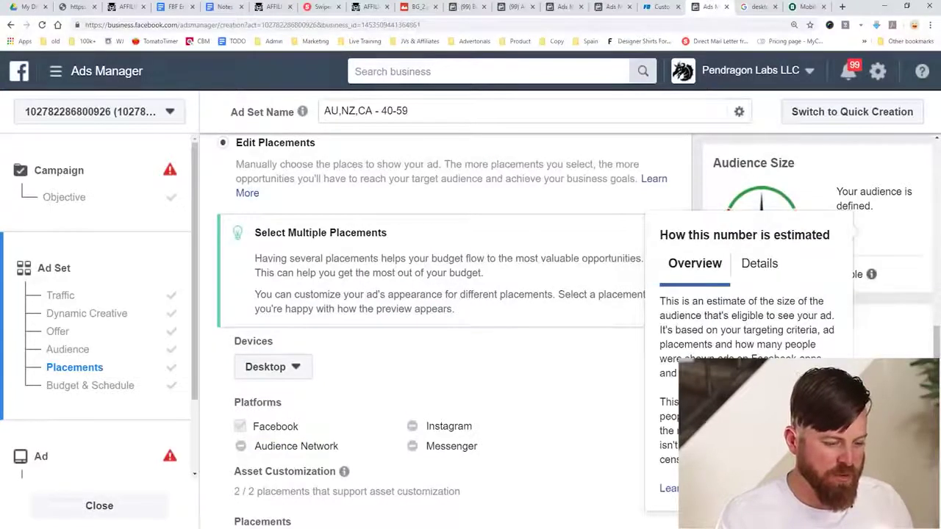
pyautogui.moveTo(778, 280)
pyautogui.mouseDown()
pyautogui.moveTo(906, 250)
pyautogui.moveTo(823, 304)
pyautogui.mouseUp()
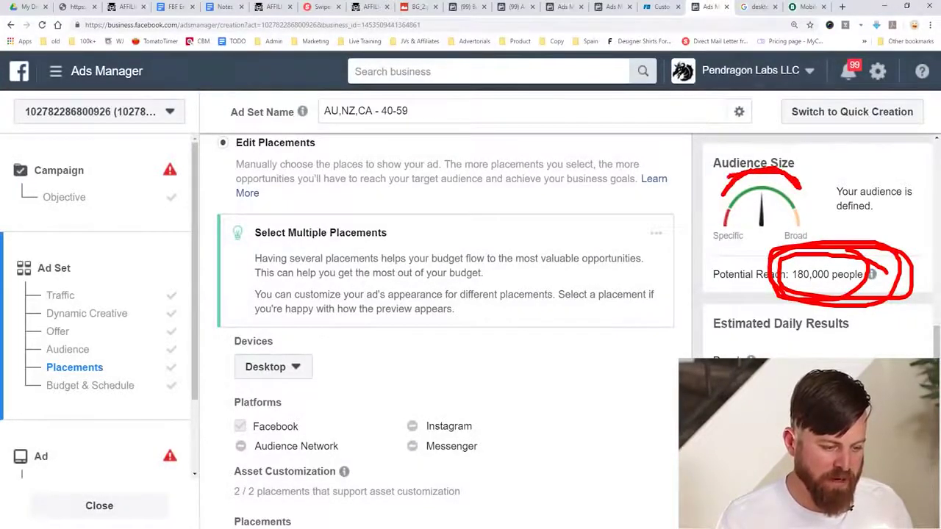
pyautogui.moveTo(661, 359); pyautogui.dragTo(764, 292)
pyautogui.moveTo(735, 274); pyautogui.dragTo(760, 339)
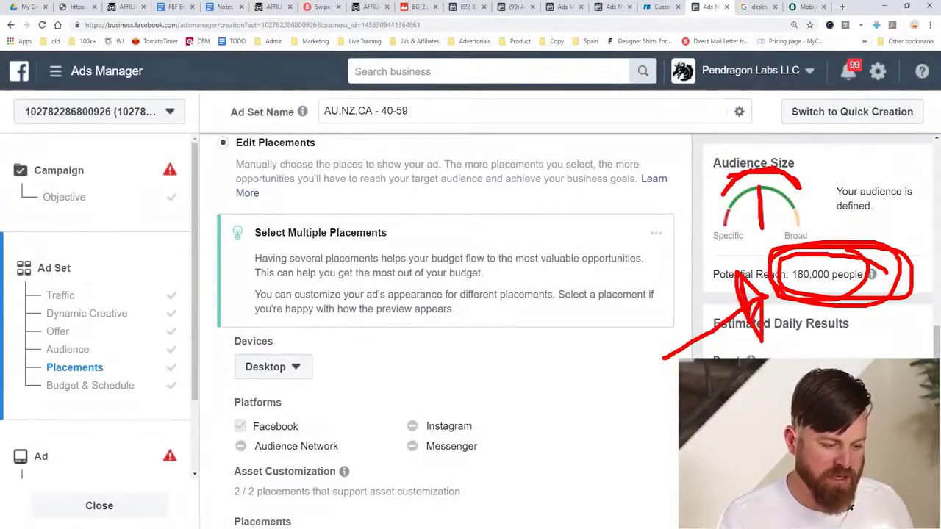
pyautogui.press('Escape')
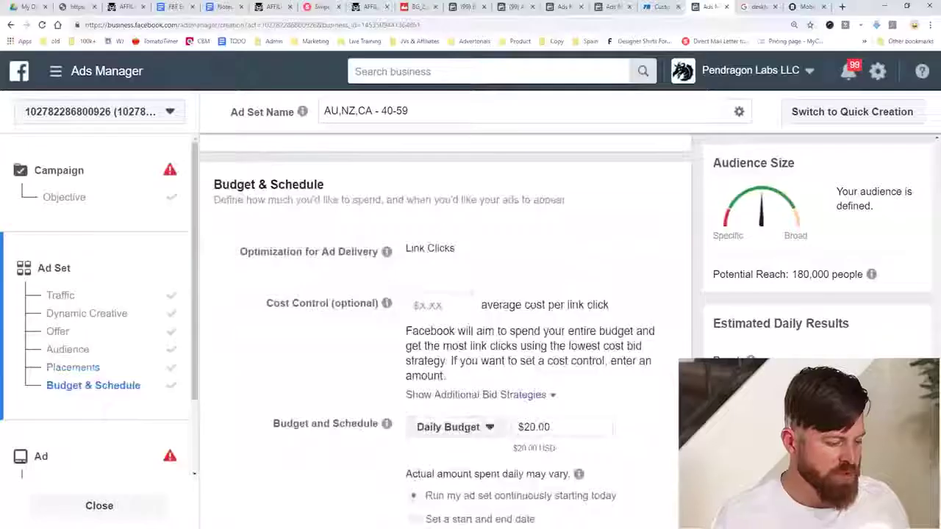
# Review the ad delivery optimization and cost control settings in the ad set's Budget & Schedule section
pyautogui.scroll(-2, 441, 330)
pyautogui.scroll(1, 441, 331)
pyautogui.scroll(2, 441, 331)
pyautogui.scroll(-1, 441, 331)
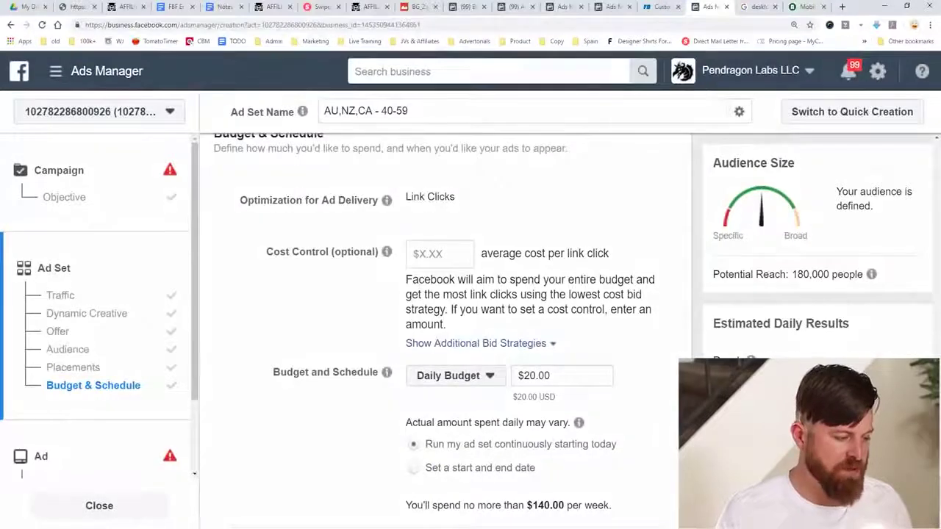
pyautogui.click(514, 209)
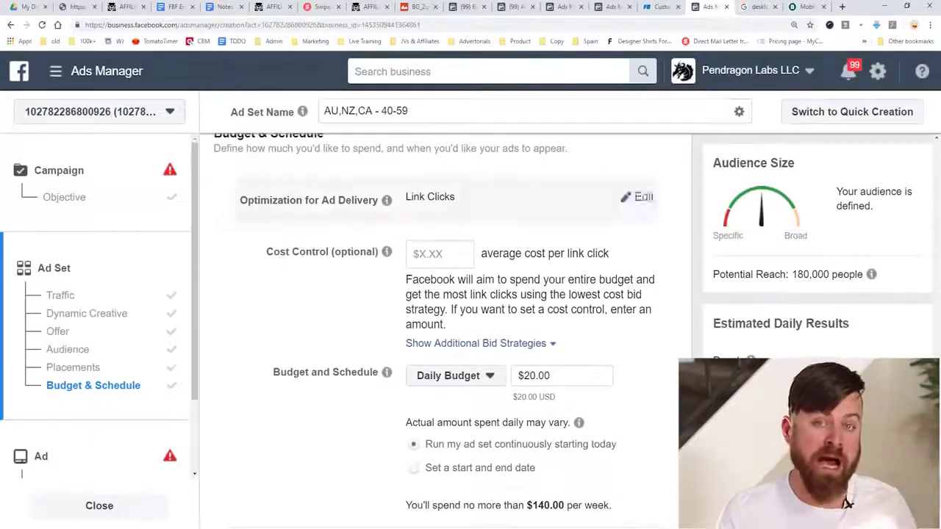
pyautogui.moveTo(386, 251)
pyautogui.moveTo(252, 223)
pyautogui.mouseDown()
pyautogui.moveTo(243, 286)
pyautogui.moveTo(663, 301)
pyautogui.moveTo(251, 230)
pyautogui.mouseUp()
pyautogui.press('Escape')
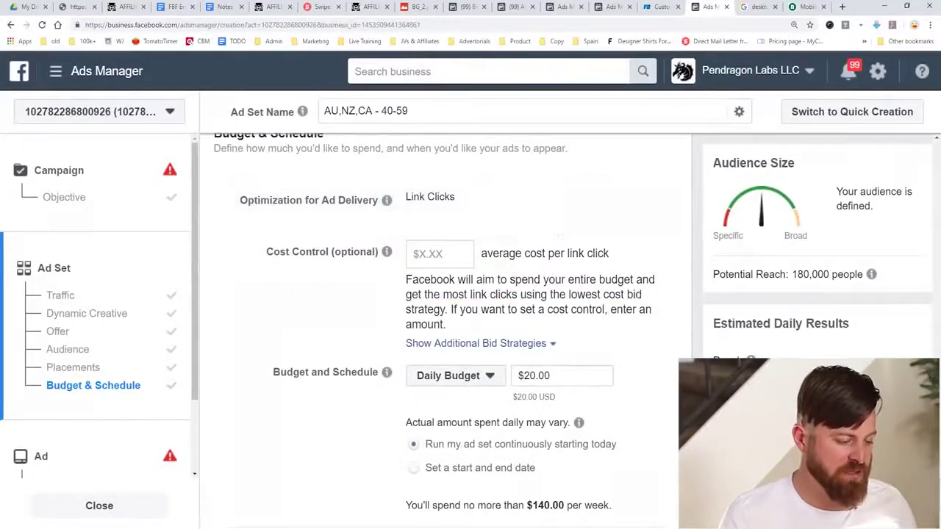
# Change the ad set's budget type to Lifetime Budget and set the amount to $100
pyautogui.tripleClick(549, 376)
pyautogui.moveTo(386, 372)
pyautogui.scroll(-1, 441, 294)
pyautogui.moveTo(637, 266)
pyautogui.mouseDown()
pyautogui.moveTo(518, 239)
pyautogui.moveTo(592, 222)
pyautogui.mouseUp()
pyautogui.press('Escape')
pyautogui.click(452, 273)
pyautogui.click(469, 319)
pyautogui.tripleClick(382, 305)
pyautogui.write('1')
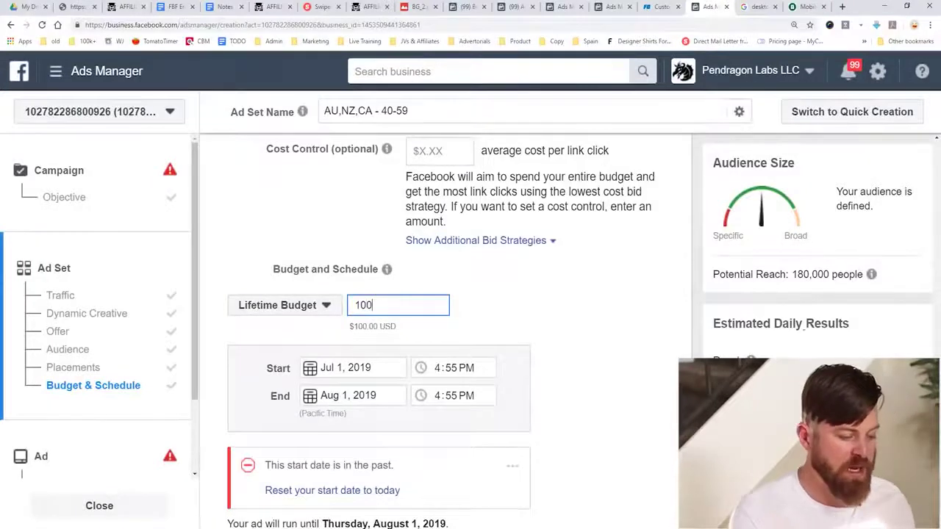
pyautogui.write('00')
pyautogui.press('Tab')
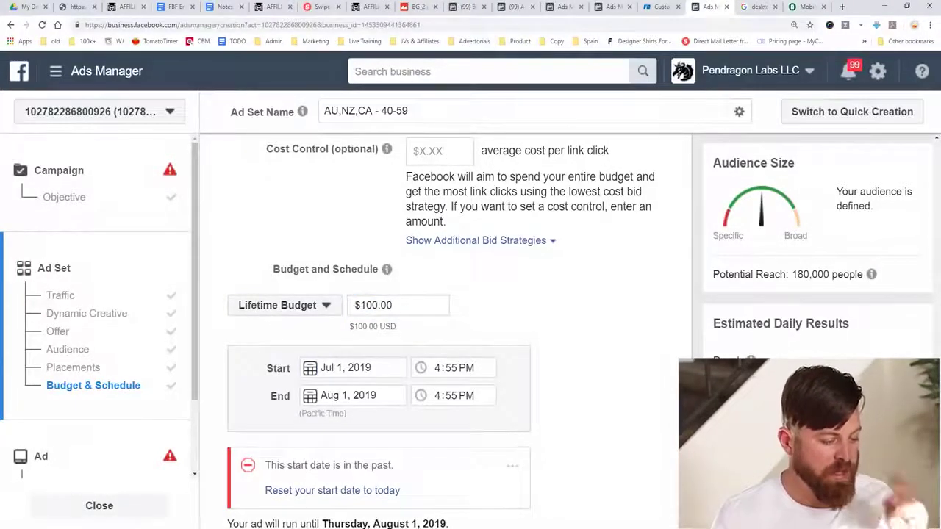
# Switch the ad set's budget type back to Daily Budget and check its schedule options
pyautogui.click(280, 305)
pyautogui.click(294, 330)
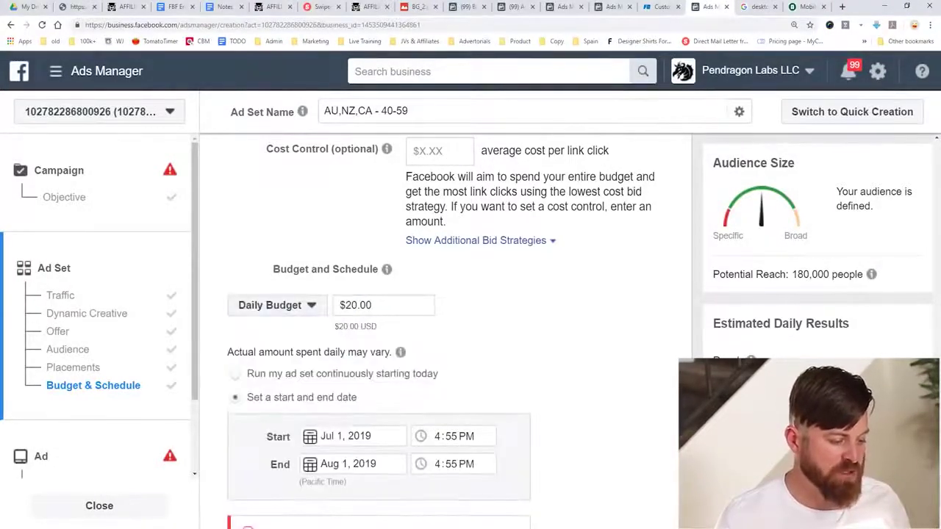
pyautogui.scroll(-3, 452, 331)
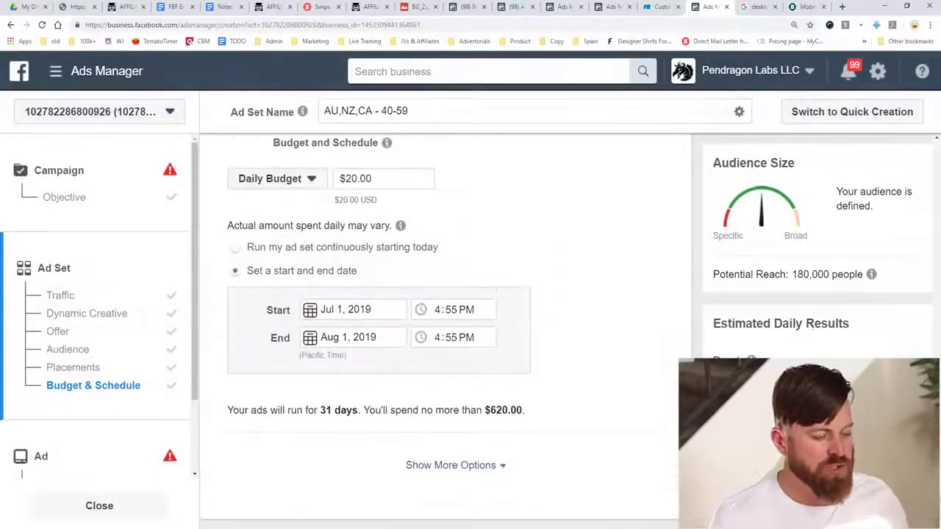
# Move on to the ad level and examine its Identity and Format sections, focusing on the Single Image or Video format
pyautogui.scroll(-1, 452, 331)
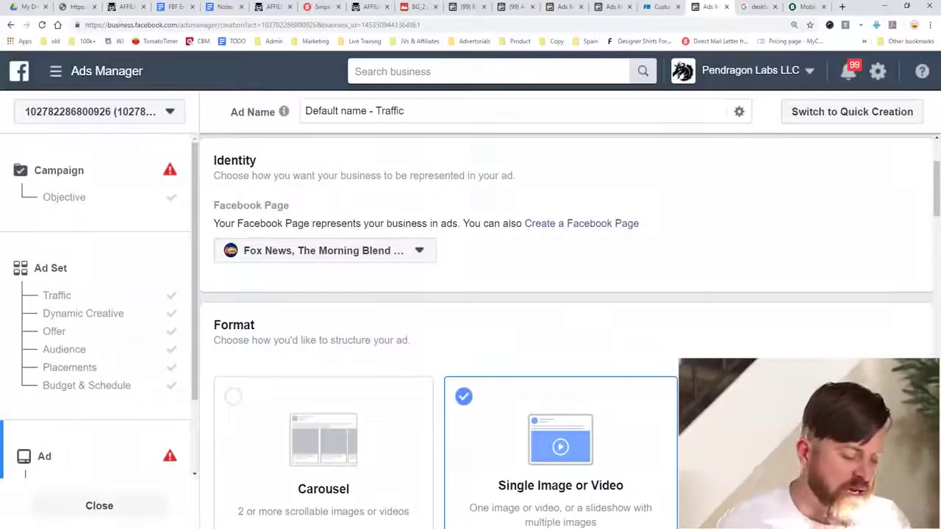
pyautogui.scroll(-4, 560, 368)
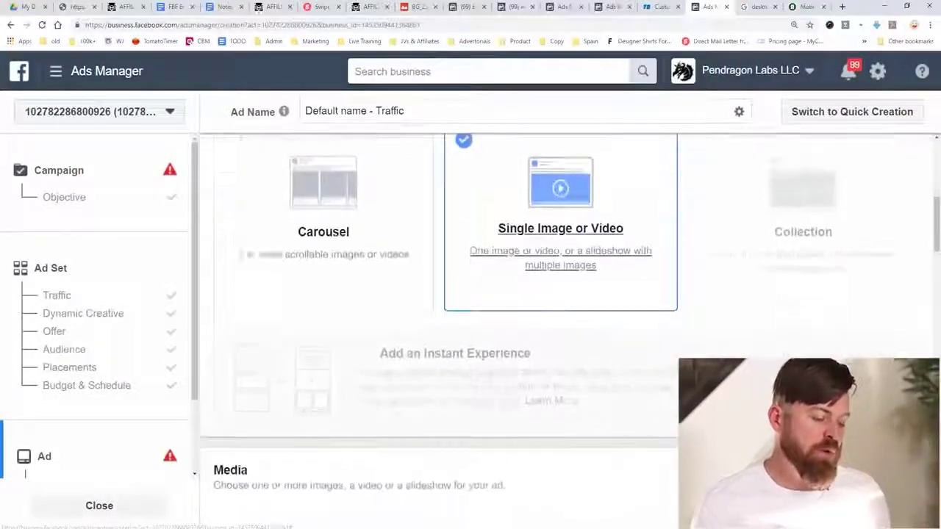
pyautogui.scroll(3, 560, 368)
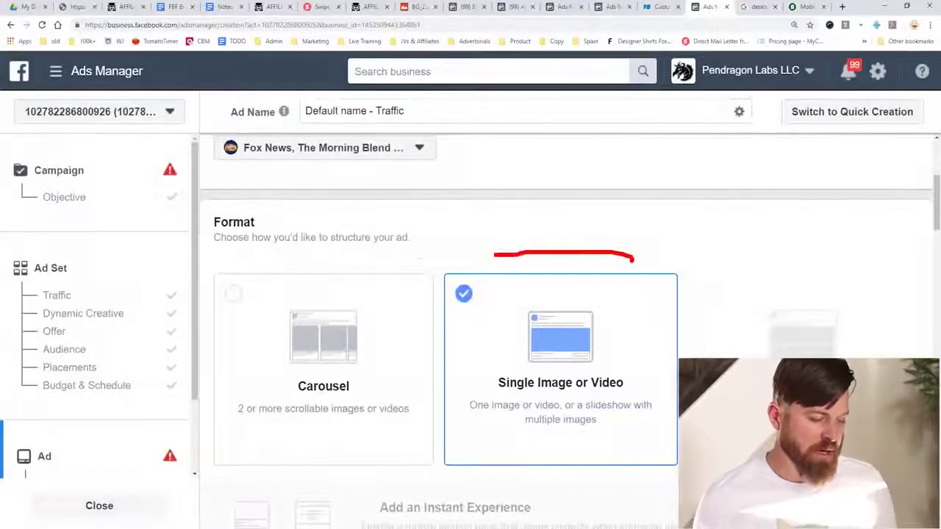
pyautogui.moveTo(441, 466)
pyautogui.mouseDown()
pyautogui.moveTo(700, 324)
pyautogui.moveTo(511, 251)
pyautogui.mouseUp()
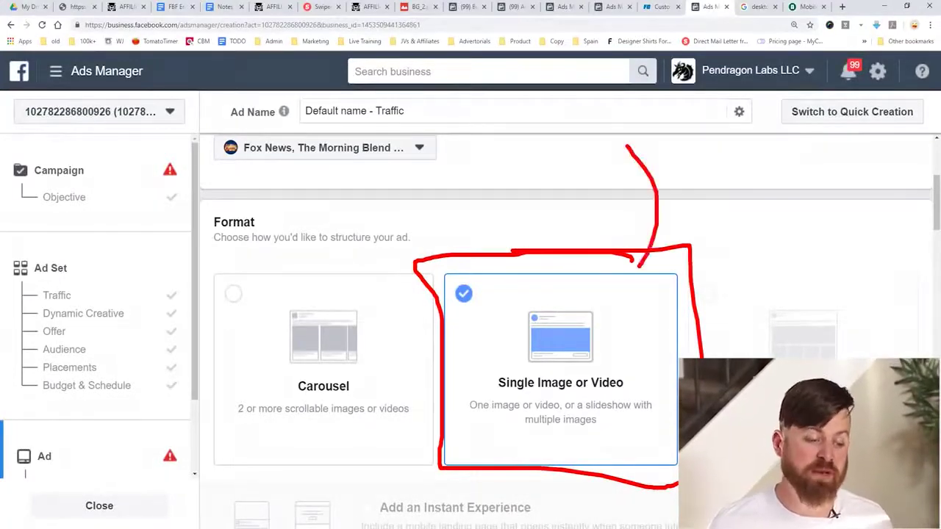
pyautogui.press('Escape')
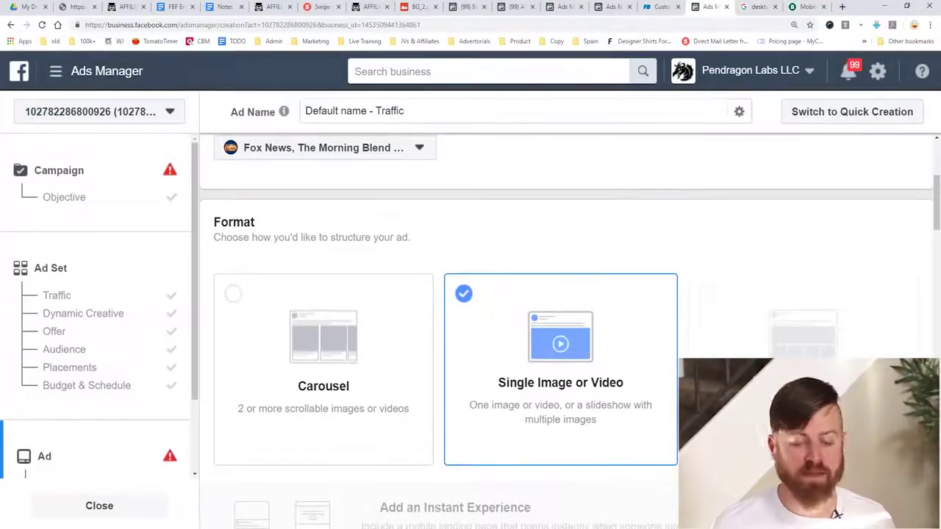
pyautogui.moveTo(407, 240); pyautogui.dragTo(659, 234)
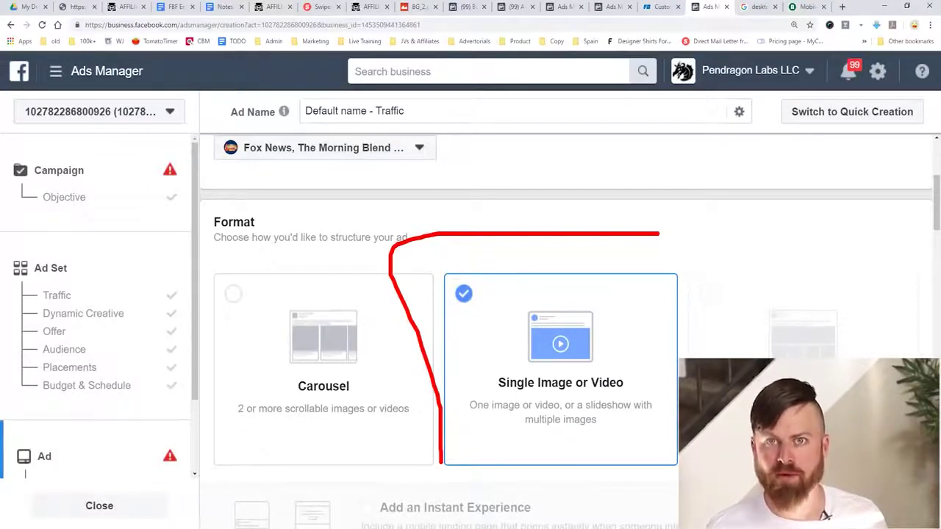
pyautogui.moveTo(640, 244)
pyautogui.mouseDown()
pyautogui.moveTo(470, 507)
pyautogui.moveTo(709, 349)
pyautogui.moveTo(559, 525)
pyautogui.mouseUp()
pyautogui.press('Escape')
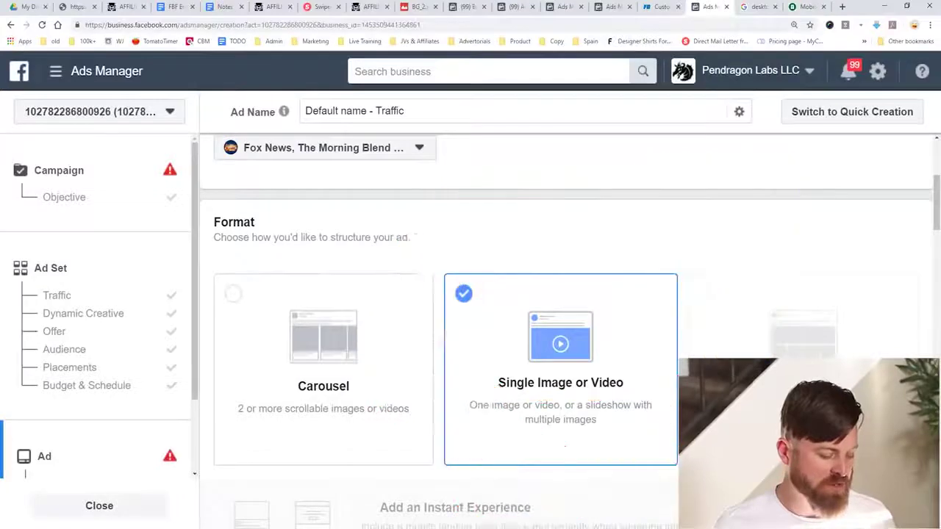
# Choose Video/Slideshow as the media type for the ad
pyautogui.scroll(-5, 566, 331)
pyautogui.scroll(-1, 434, 331)
pyautogui.scroll(1, 434, 331)
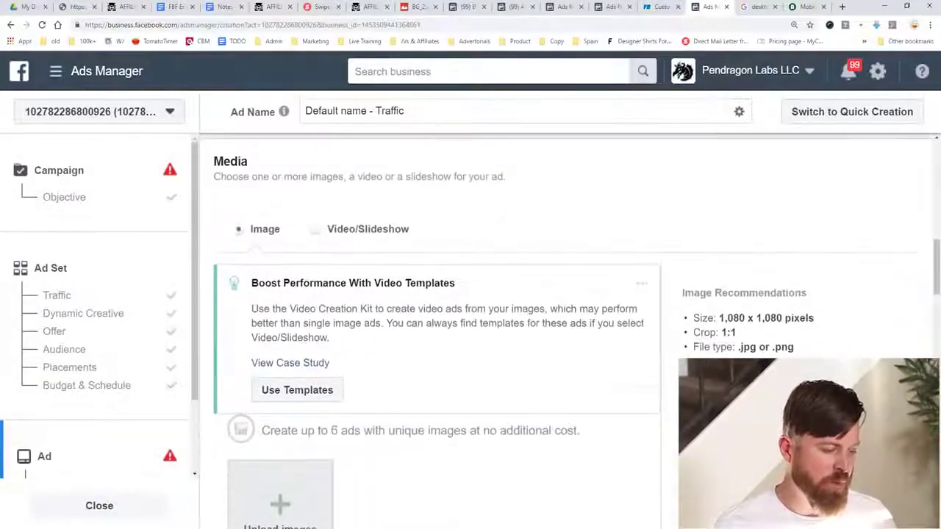
pyautogui.click(360, 229)
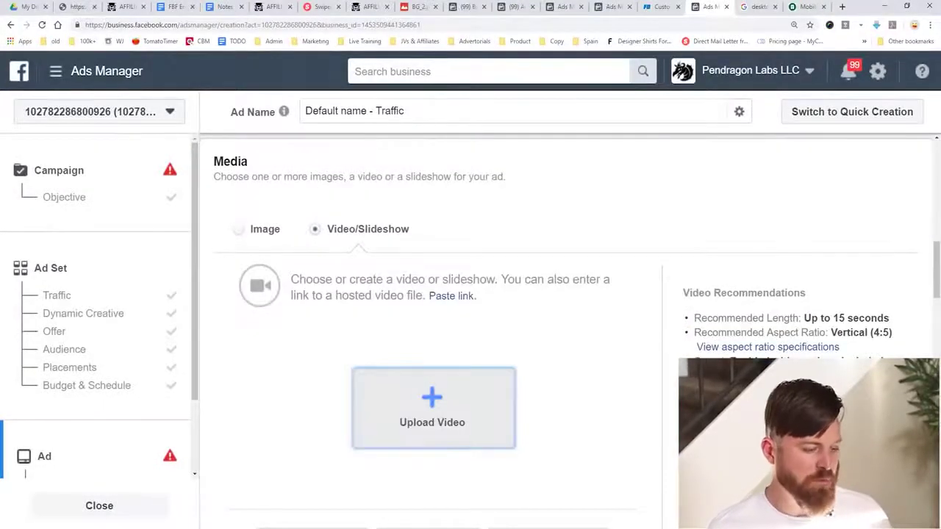
pyautogui.click(485, 379)
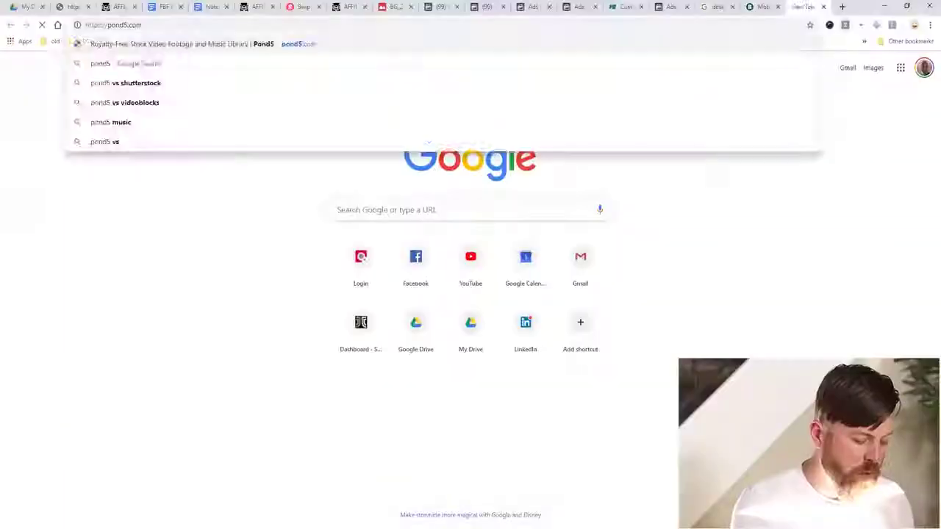
# Search Pond5 for "weight loss" stock footage and open the Woman Weight Loss Concept clip to check it with the video downloader extension
pyautogui.press('Return')
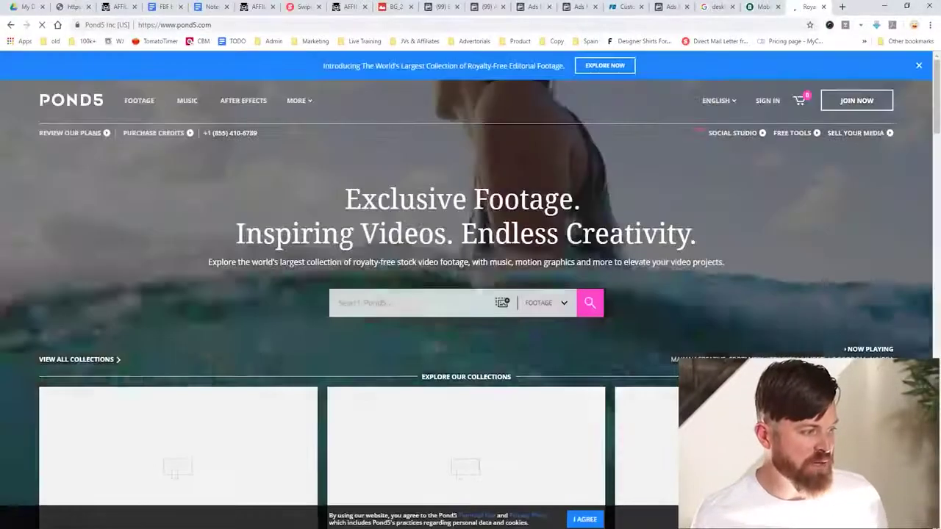
pyautogui.write('weight loss')
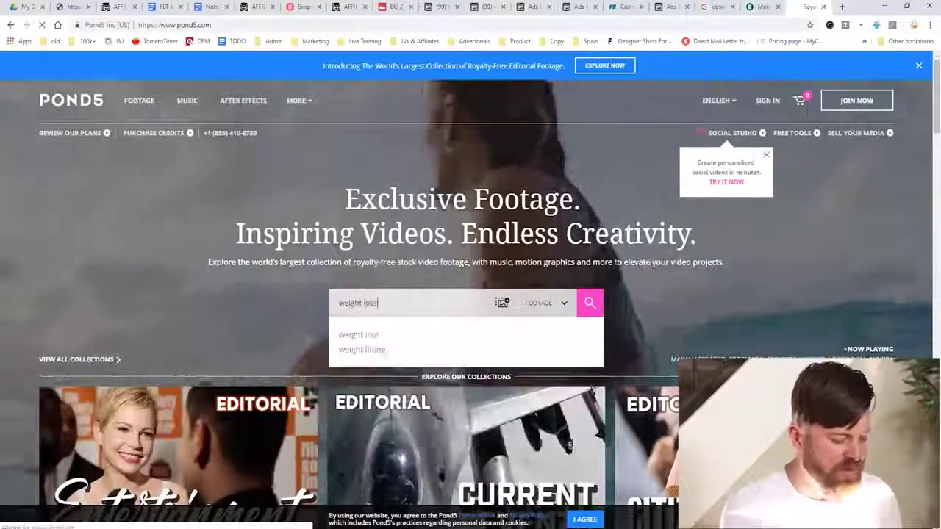
pyautogui.press('Return')
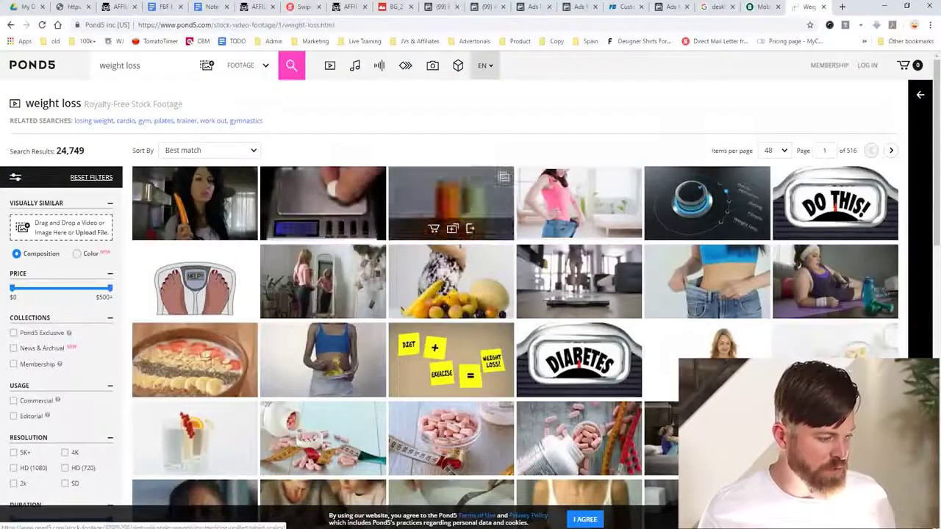
pyautogui.click(578, 205)
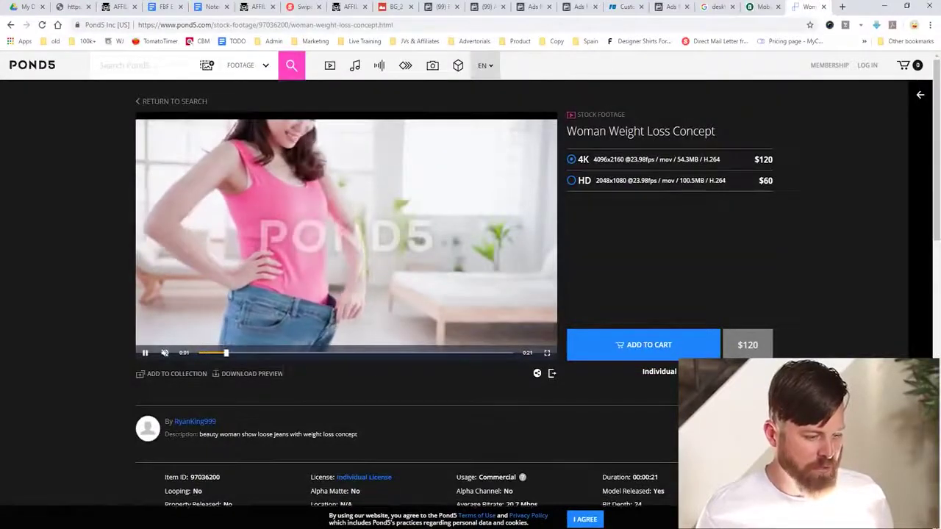
pyautogui.click(876, 24)
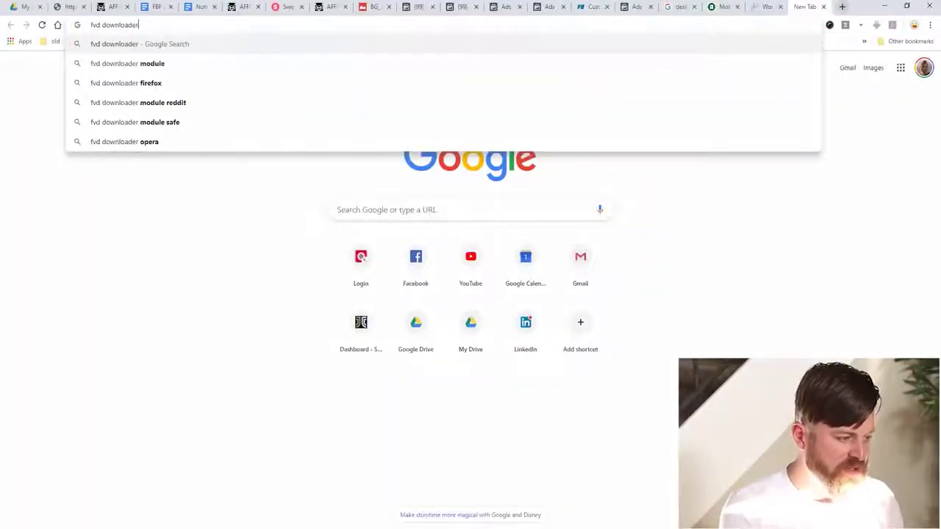
# Search Google for "fvd downloader chrome" and open the Flash Video Downloader extension page
pyautogui.write('chrome')
pyautogui.press('Return')
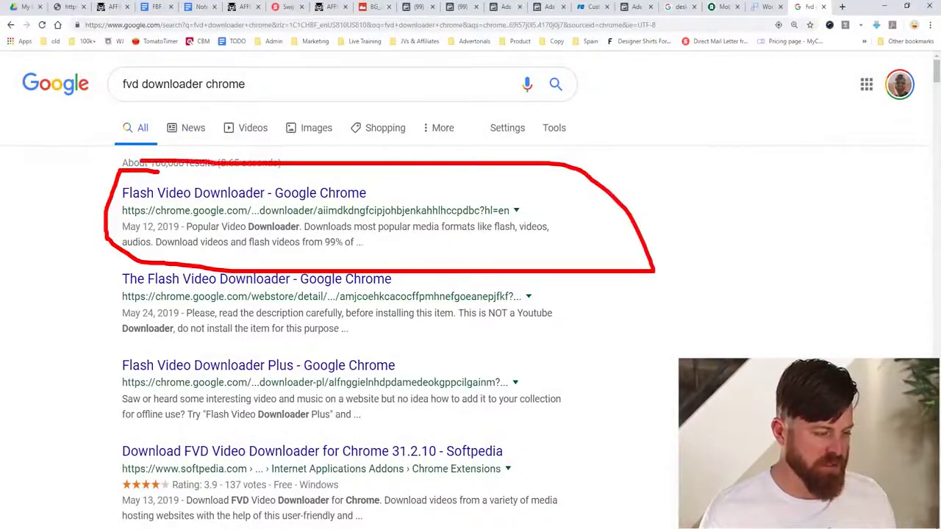
pyautogui.click(243, 193)
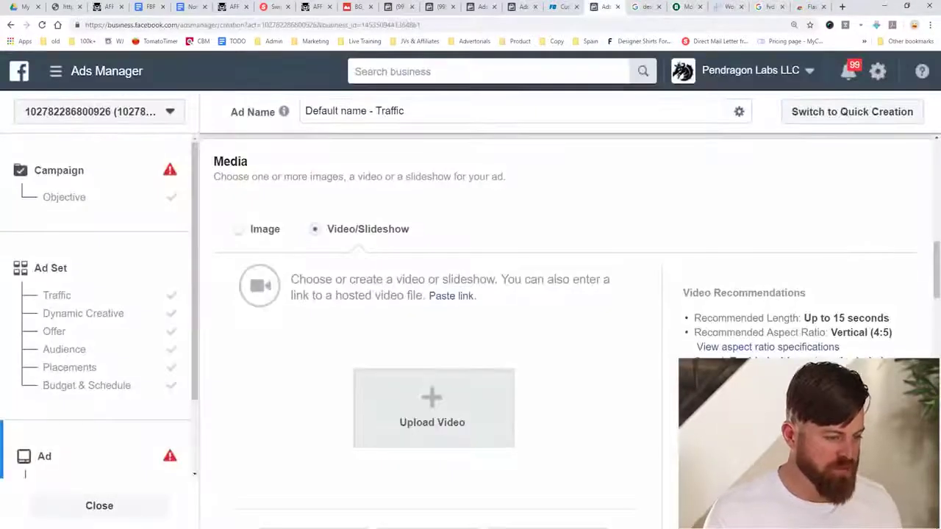
# Upload the SanDiegoConnect MP4 file from the Downloads folder as the ad's video
pyautogui.click(432, 408)
pyautogui.click(44, 87)
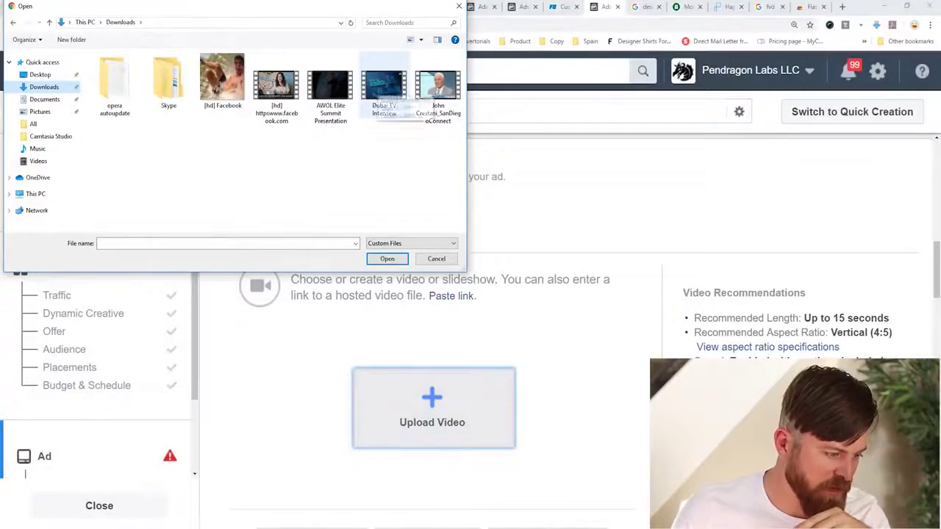
pyautogui.click(383, 95)
pyautogui.doubleClick(438, 92)
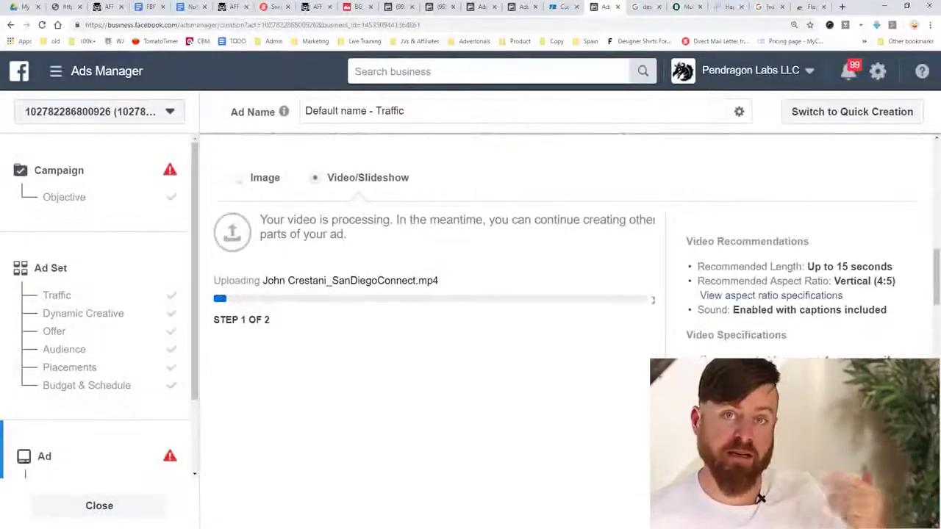
pyautogui.click(331, 323)
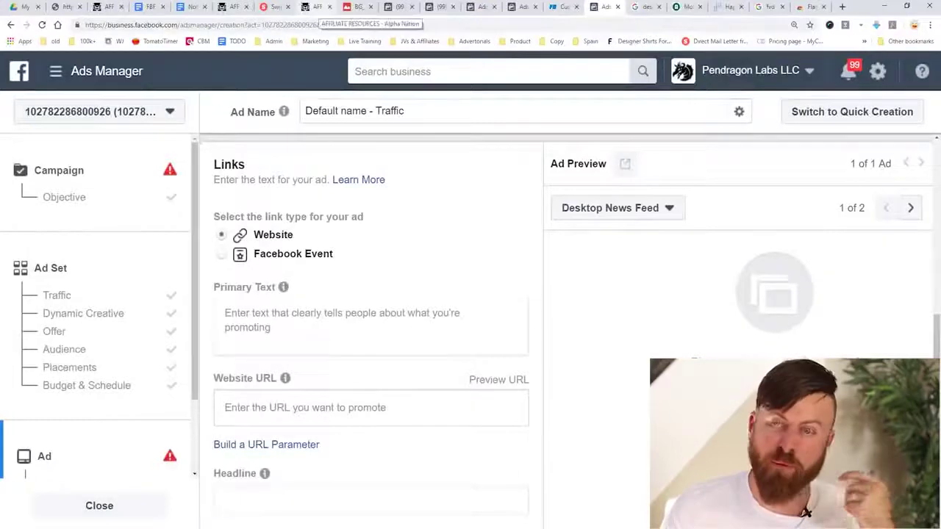
# Switch to the AlphaNation affiliate resources page and open the email swipe for The Flat Belly Fix
pyautogui.scroll(-2, 367, 309)
pyautogui.scroll(3, 368, 309)
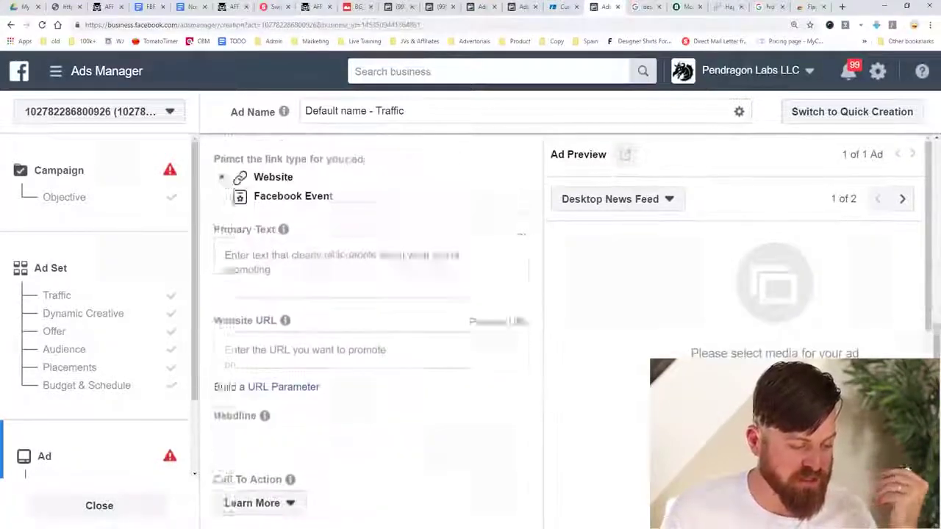
pyautogui.click(316, 6)
pyautogui.scroll(-2, 470, 294)
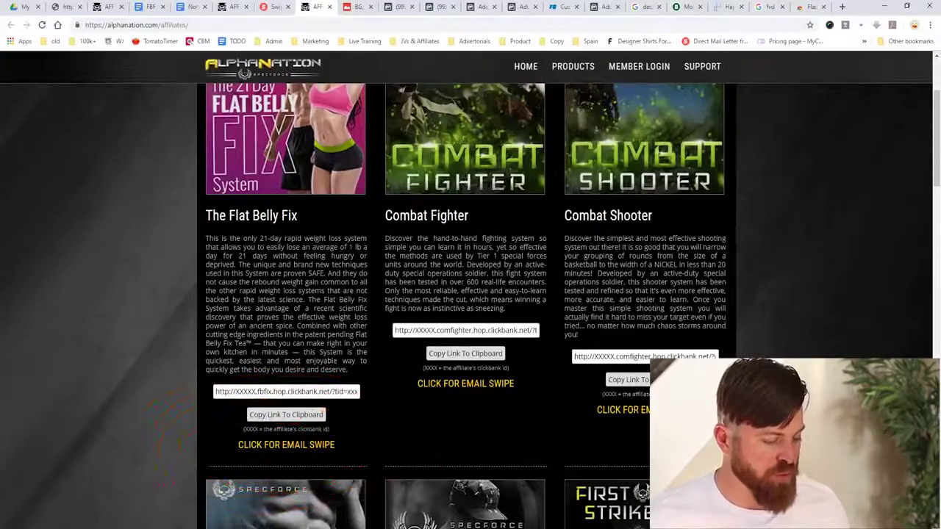
pyautogui.hotkey('ctrl', '+')
pyautogui.hotkey('ctrl', '+')
pyautogui.hotkey('ctrl', '+')
pyautogui.scroll(3, 471, 294)
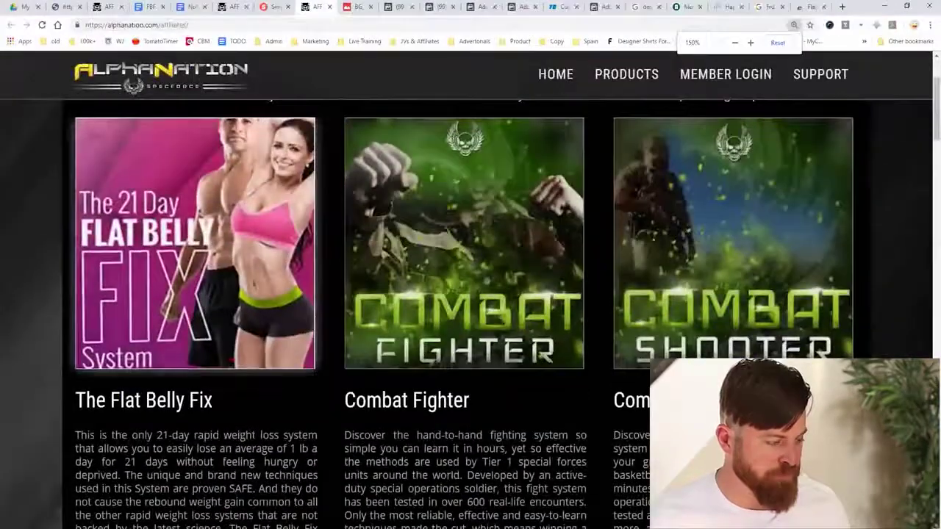
pyautogui.scroll(-5, 471, 309)
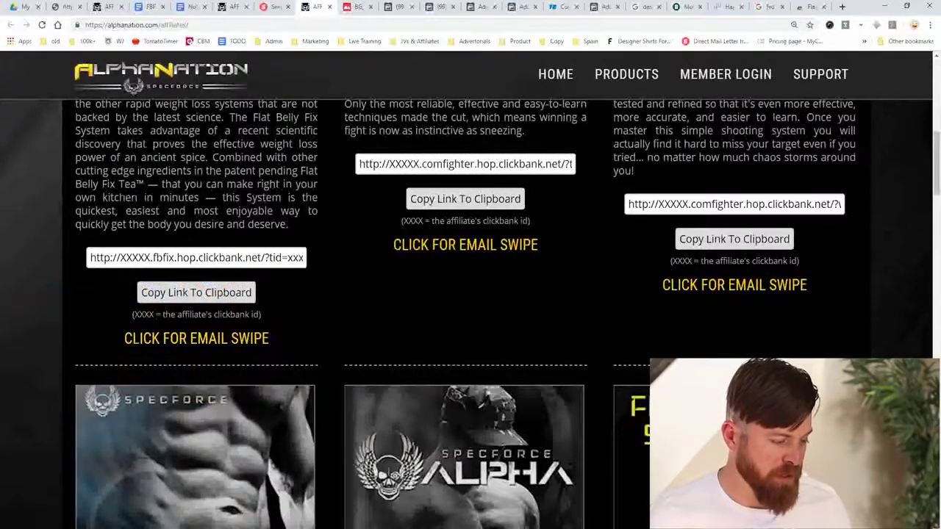
pyautogui.click(196, 339)
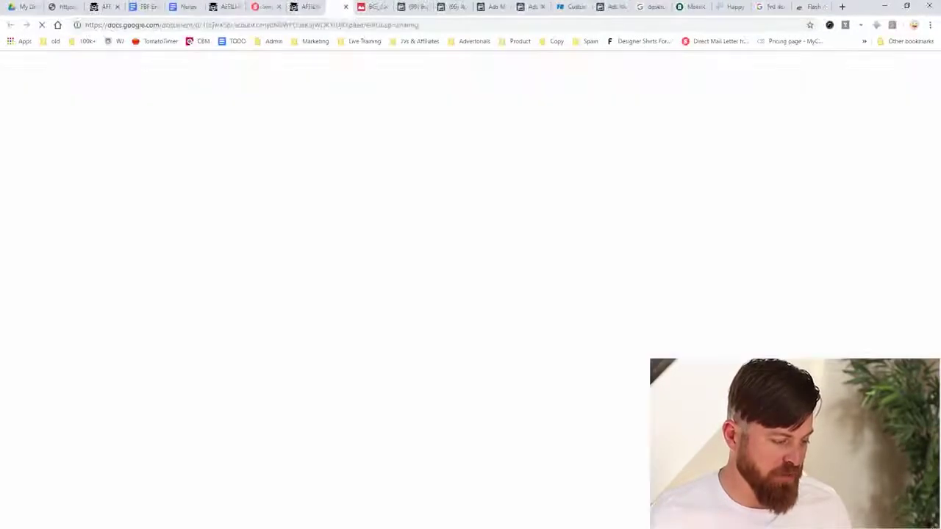
# Read the Flat Belly Fix creatives document, from the affiliate link format to the first evergreen email swipe
pyautogui.scroll(-4, 466, 317)
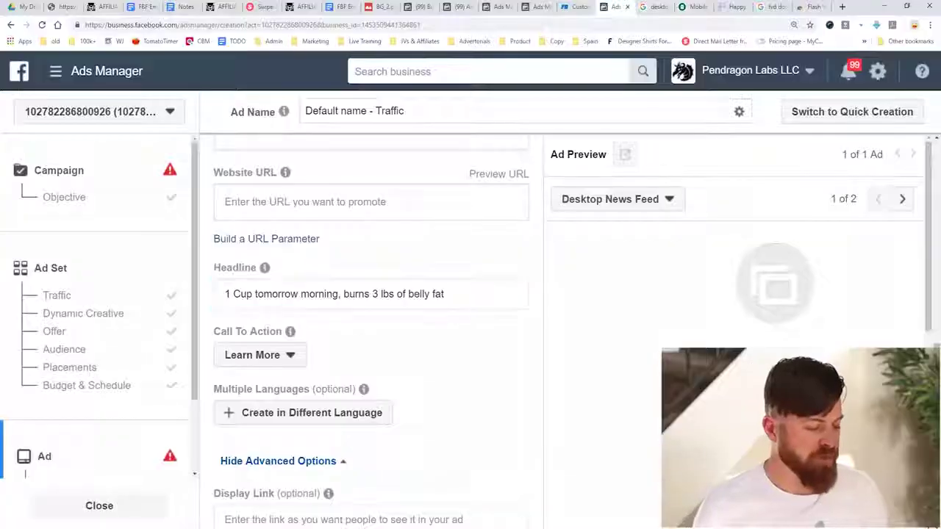
pyautogui.scroll(5, 371, 331)
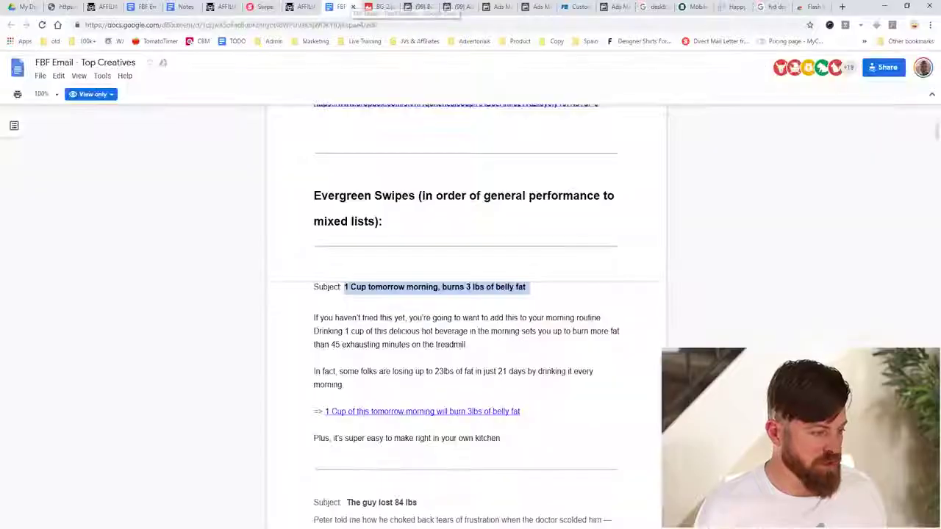
pyautogui.moveTo(314, 318); pyautogui.dragTo(501, 438)
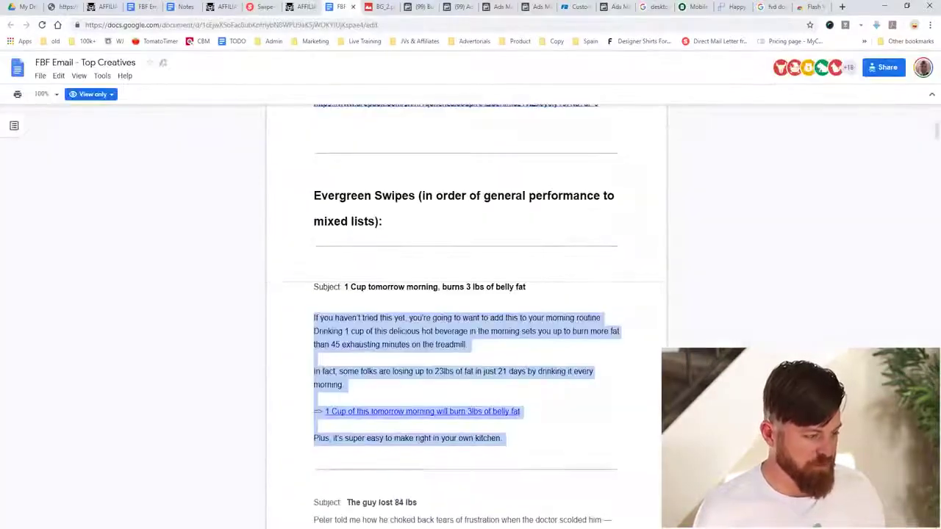
pyautogui.scroll(5, 466, 316)
pyautogui.scroll(-1, 466, 316)
pyautogui.scroll(1, 466, 316)
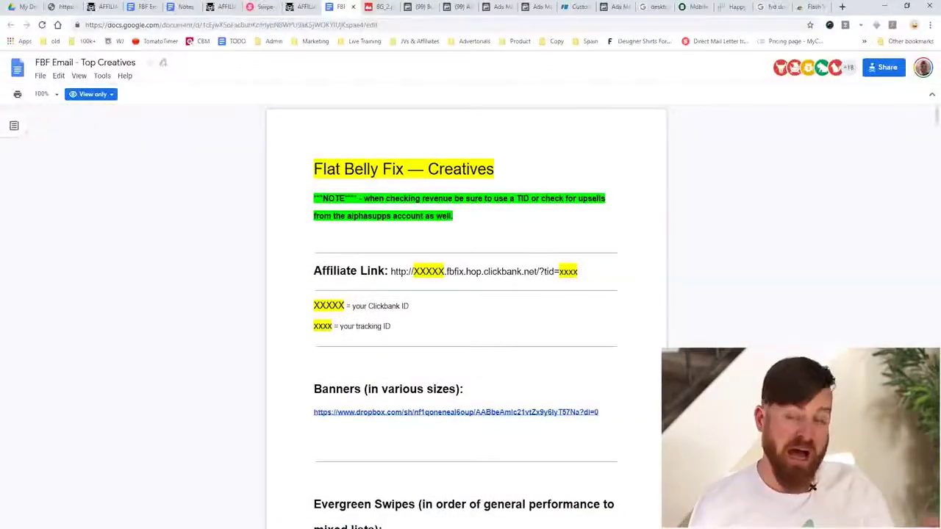
pyautogui.scroll(-5, 812, 487)
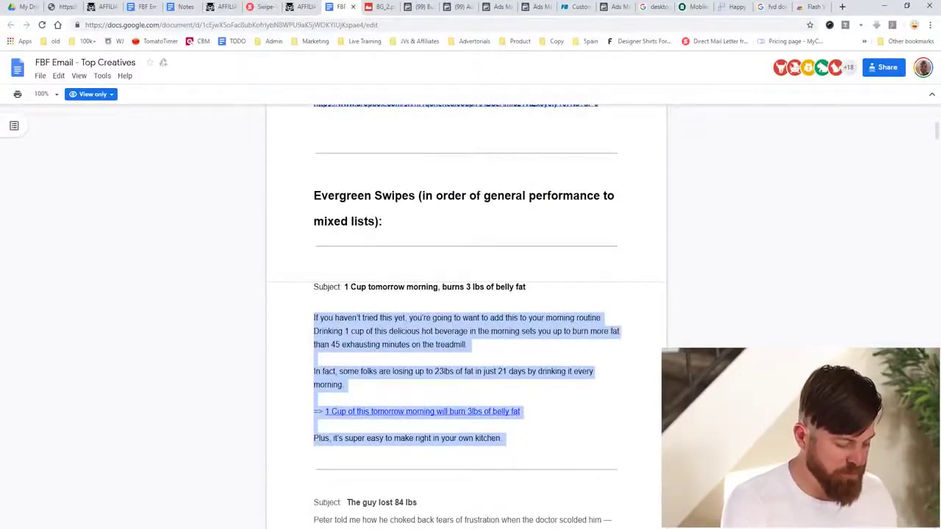
pyautogui.moveTo(279, 455)
pyautogui.mouseDown()
pyautogui.moveTo(761, 346)
pyautogui.moveTo(321, 247)
pyautogui.mouseUp()
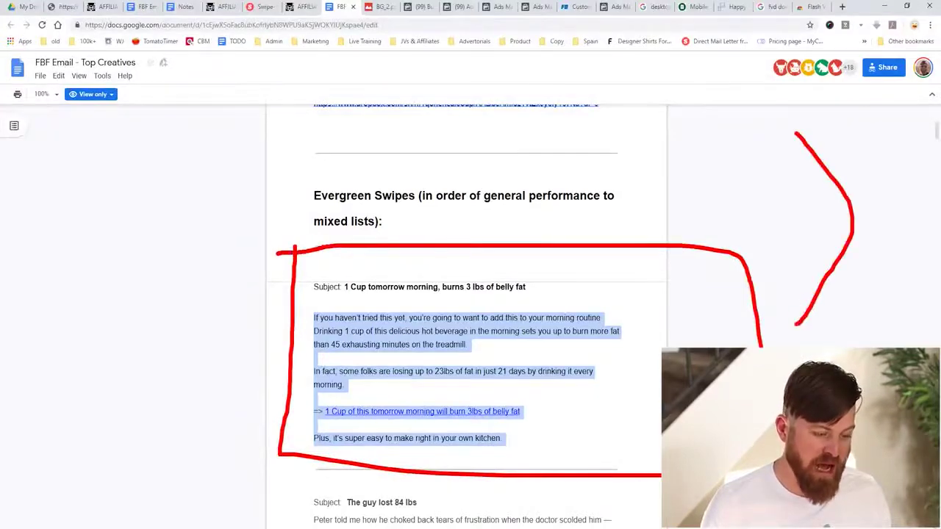
pyautogui.press('Escape')
pyautogui.click(831, 493)
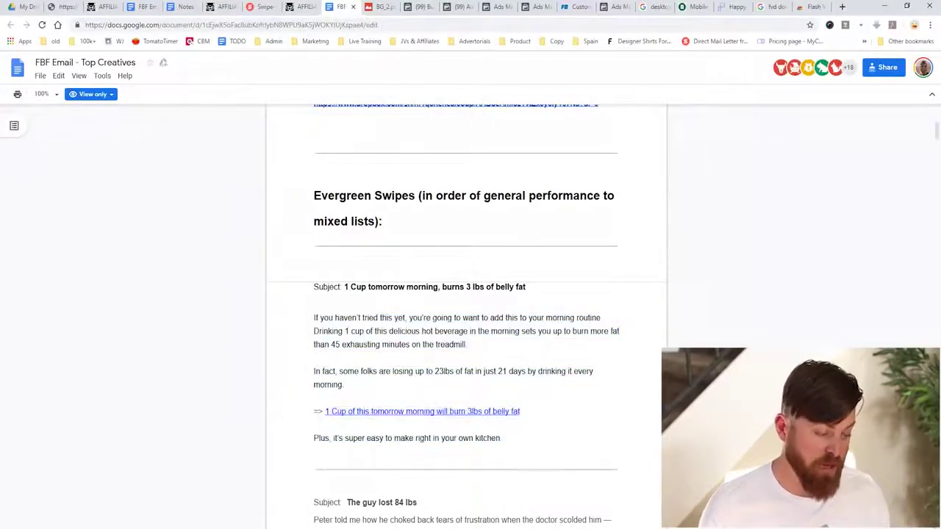
# Copy the body of the "1 Cup tomorrow morning, burns 3 lbs of belly fat" swipe into the ad's Primary Text in Ads Manager
pyautogui.moveTo(314, 301); pyautogui.dragTo(501, 438)
pyautogui.hotkey('ctrl', 'c')
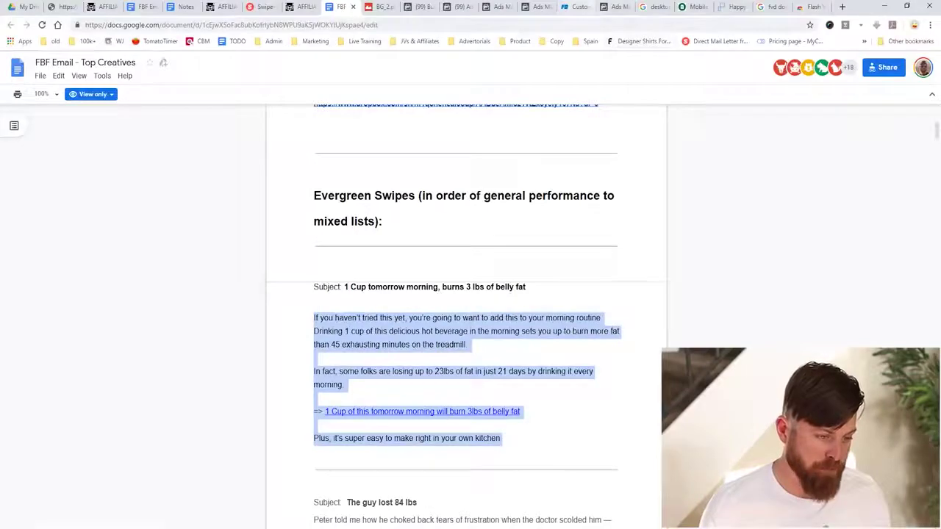
pyautogui.click(614, 7)
pyautogui.scroll(10, 430, 331)
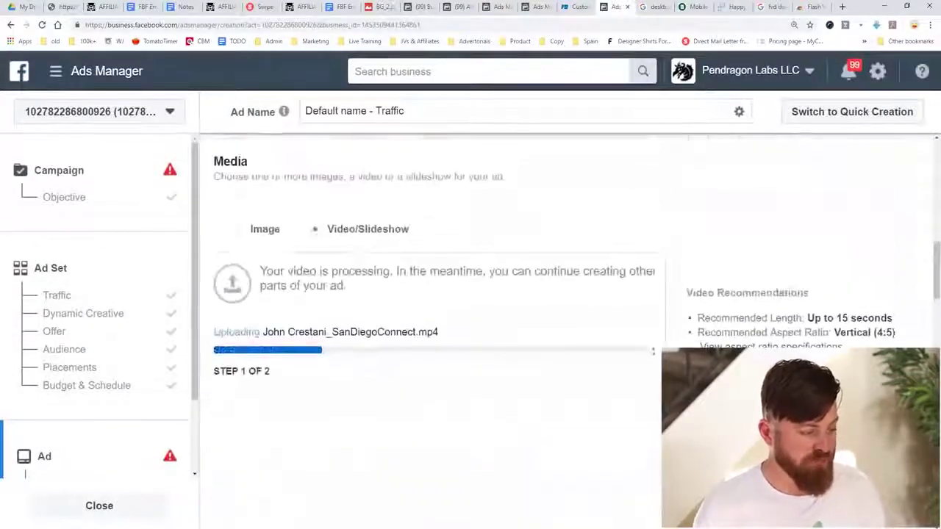
pyautogui.scroll(-1, 429, 331)
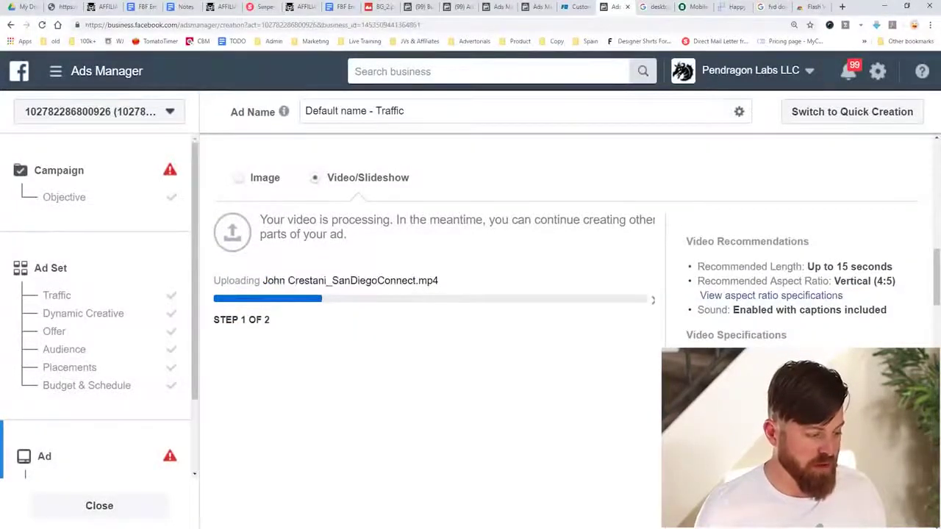
pyautogui.scroll(-8, 430, 331)
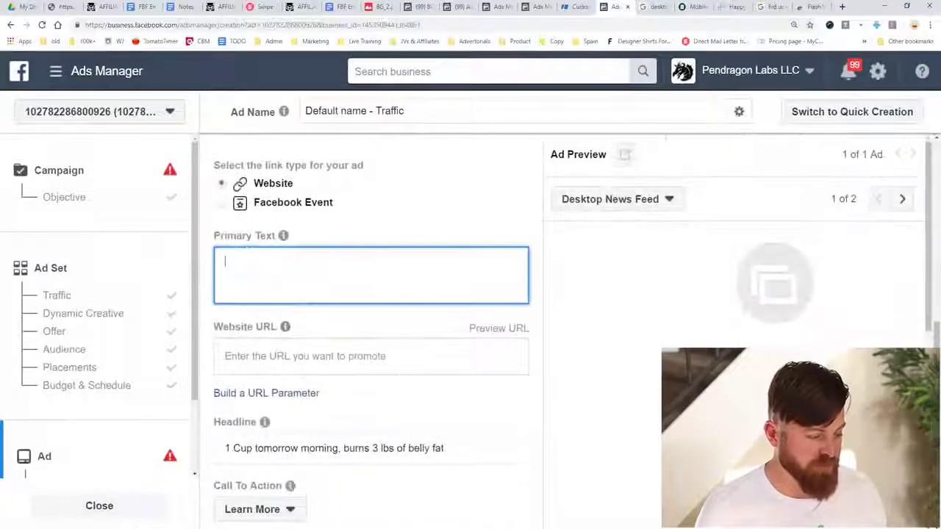
pyautogui.rightClick(249, 266)
pyautogui.click(271, 346)
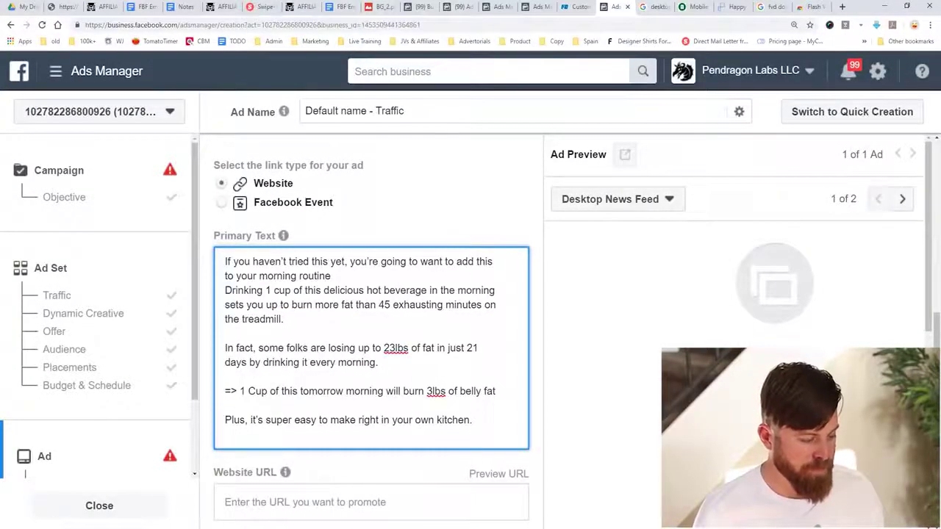
pyautogui.moveTo(230, 391); pyautogui.dragTo(497, 391)
pyautogui.press('BackSpace')
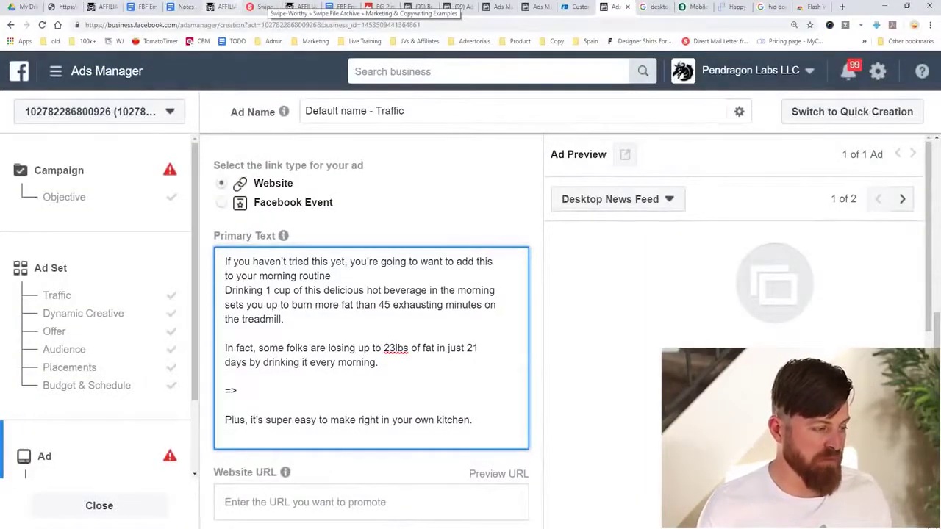
pyautogui.write('h')
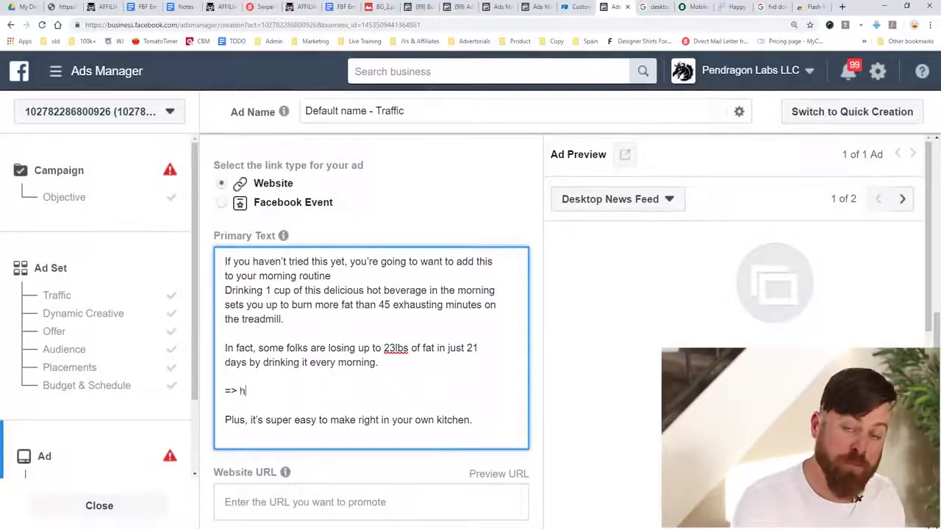
pyautogui.write('ttp://')
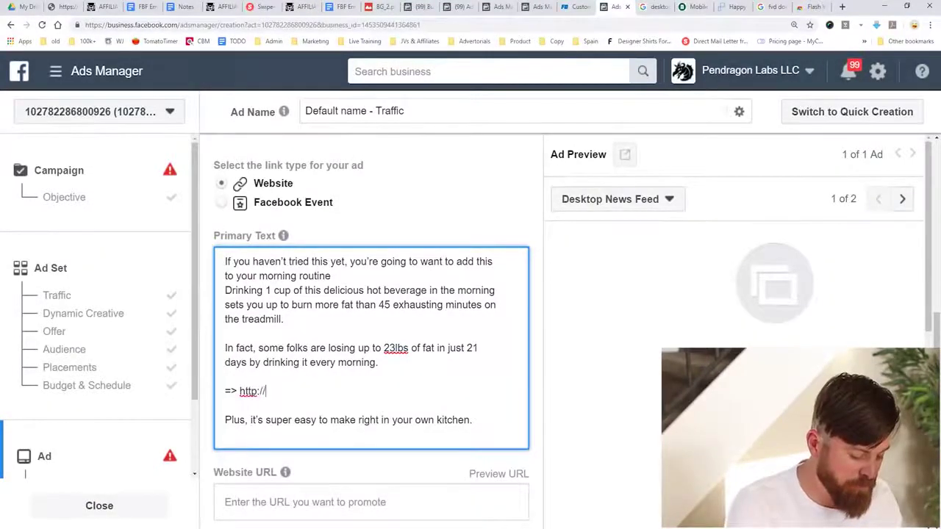
pyautogui.write('weightlosssecretely')
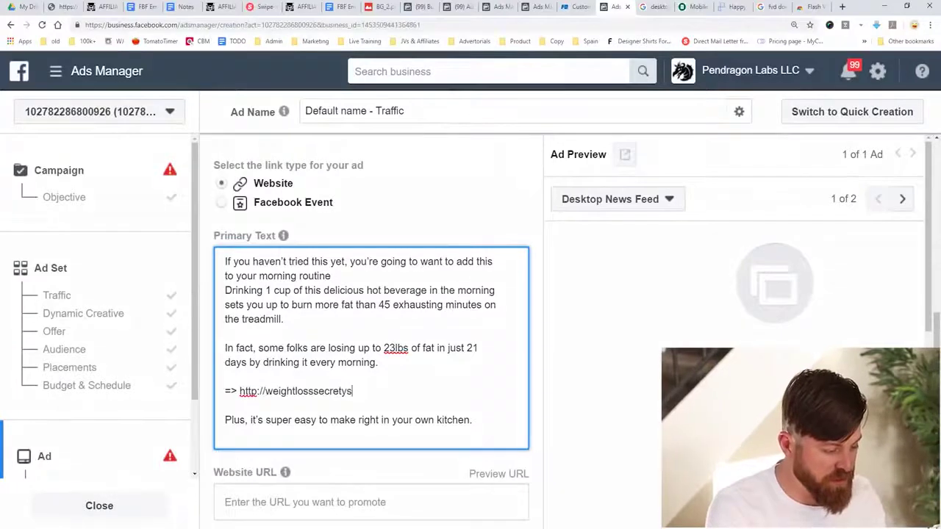
pyautogui.press('BackSpace')
pyautogui.press('BackSpace')
pyautogui.press('BackSpace')
pyautogui.press('BackSpace')
pyautogui.write('ts.')
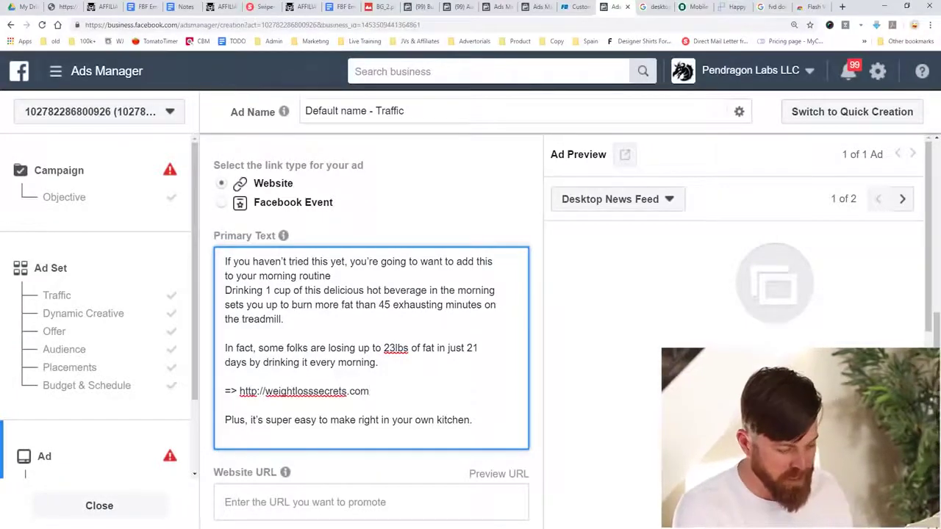
pyautogui.write('com')
pyautogui.hotkey('ctrl', 'shift', 'Left')
pyautogui.hotkey('ctrl', 'shift', 'Left')
pyautogui.hotkey('ctrl', 'shift', 'Left')
pyautogui.hotkey('ctrl', 'c')
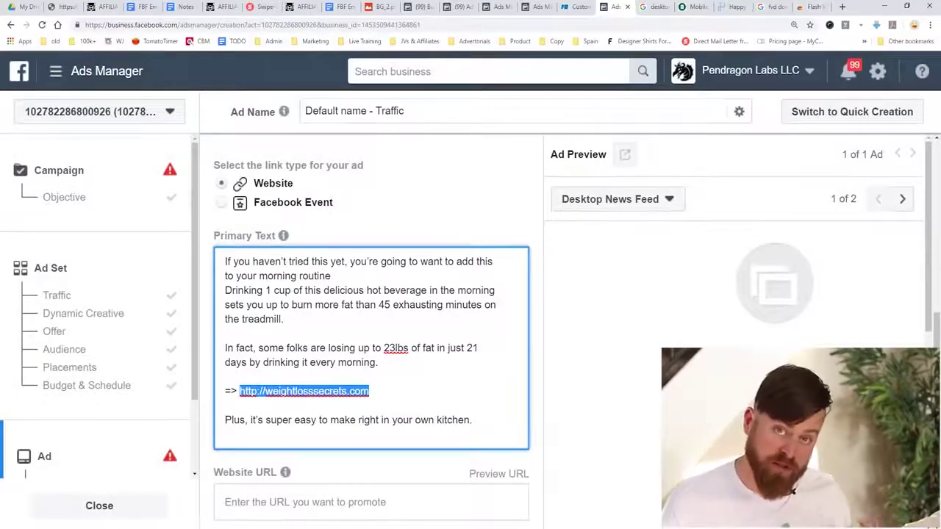
pyautogui.scroll(-2, 372, 294)
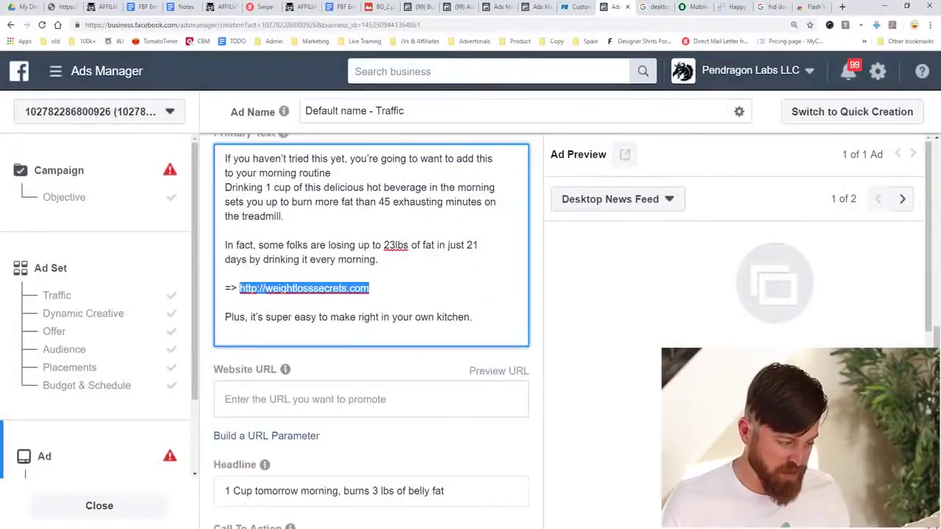
pyautogui.click(249, 397)
pyautogui.rightClick(249, 392)
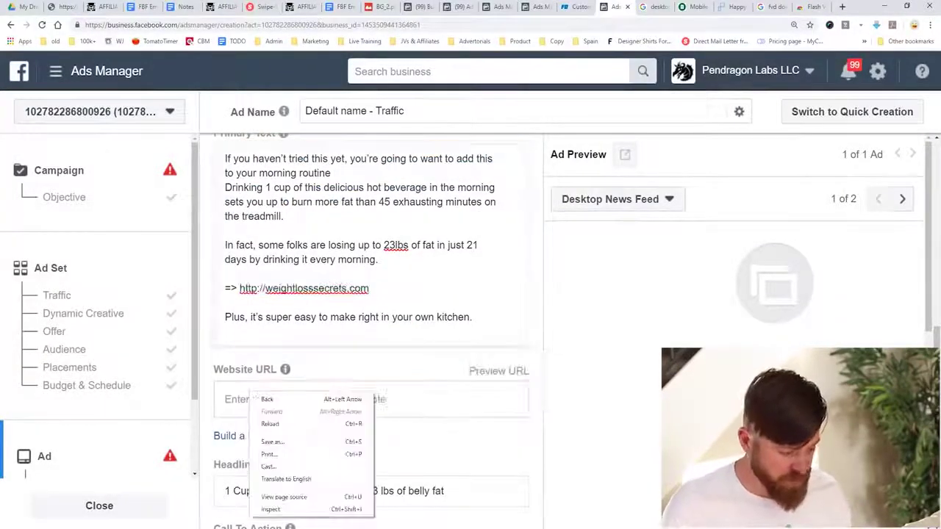
pyautogui.click(250, 399)
pyautogui.hotkey('ctrl', 'v')
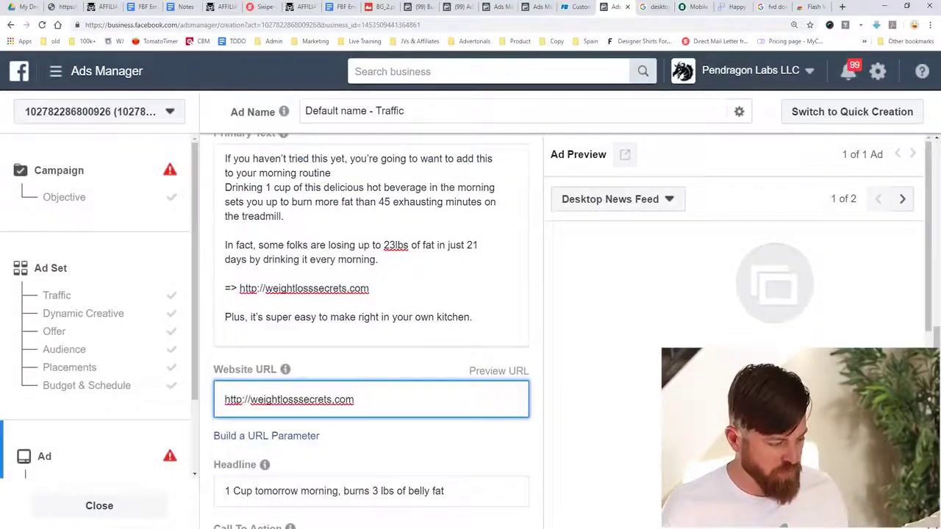
# Switch the ad's media to an image and choose a stock photo of a smiling woman pointing against a teal background
pyautogui.scroll(8, 470, 331)
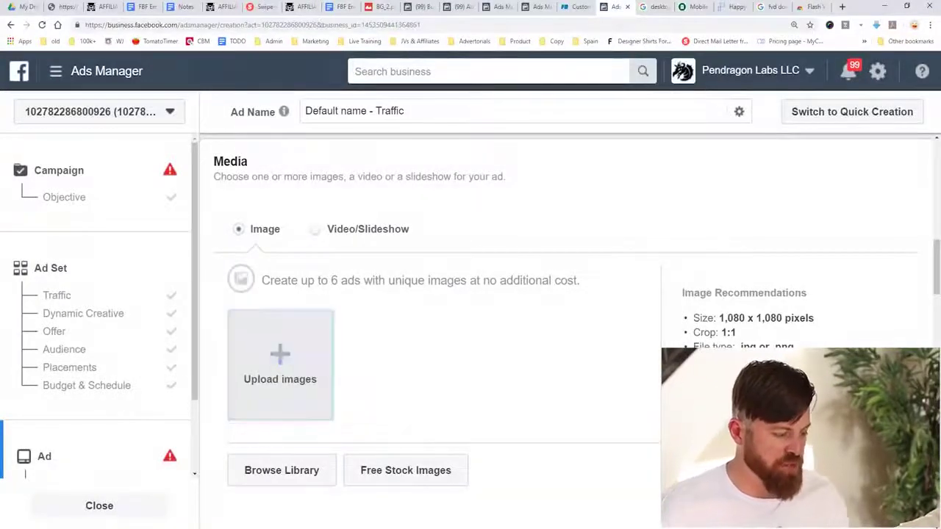
pyautogui.scroll(-1, 280, 368)
pyautogui.click(281, 419)
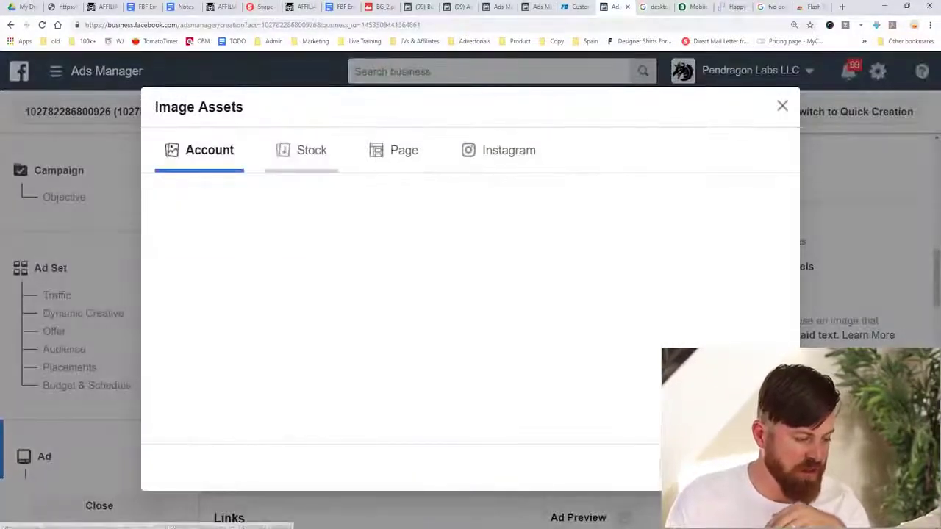
pyautogui.click(302, 149)
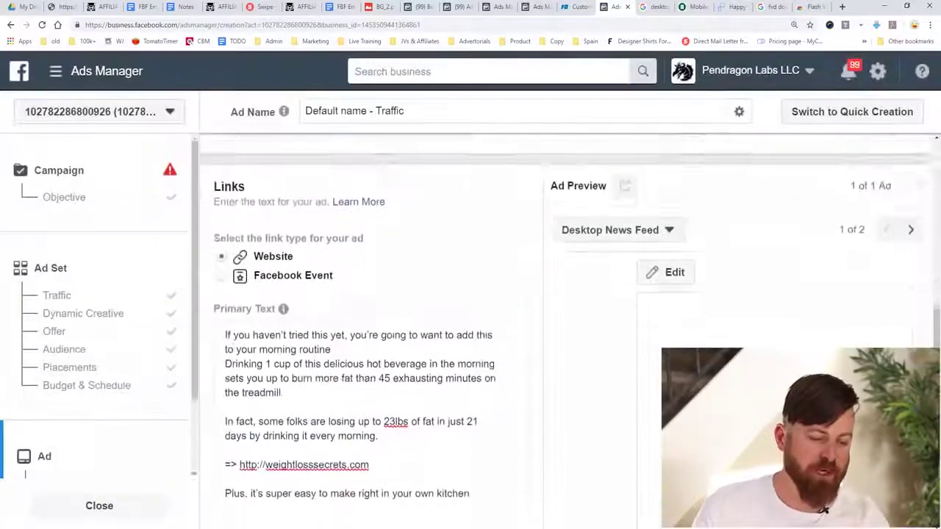
# Review the ad's Desktop News Feed preview, text and link, plus the advanced options and conversion tracking, down to the final confirmation
pyautogui.scroll(-1, 371, 330)
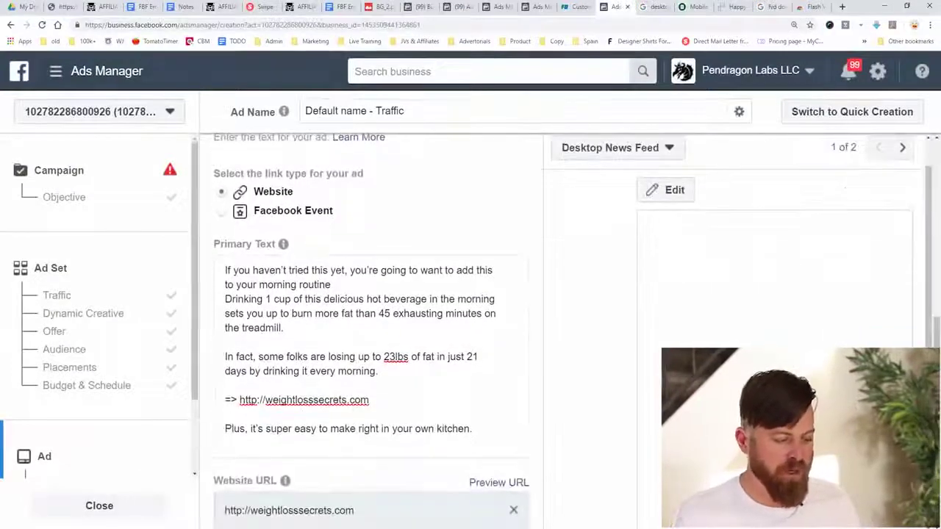
pyautogui.scroll(3, 669, 190)
pyautogui.scroll(-3, 371, 331)
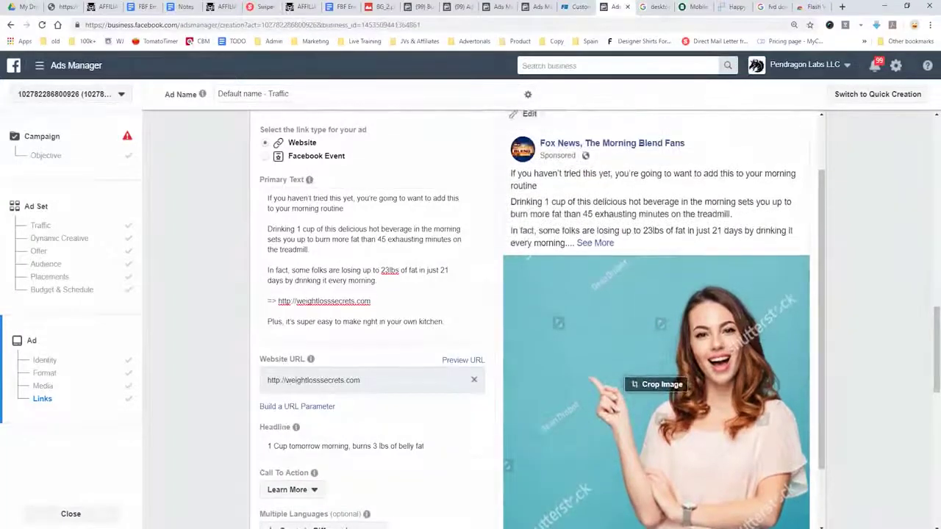
pyautogui.scroll(-3, 656, 319)
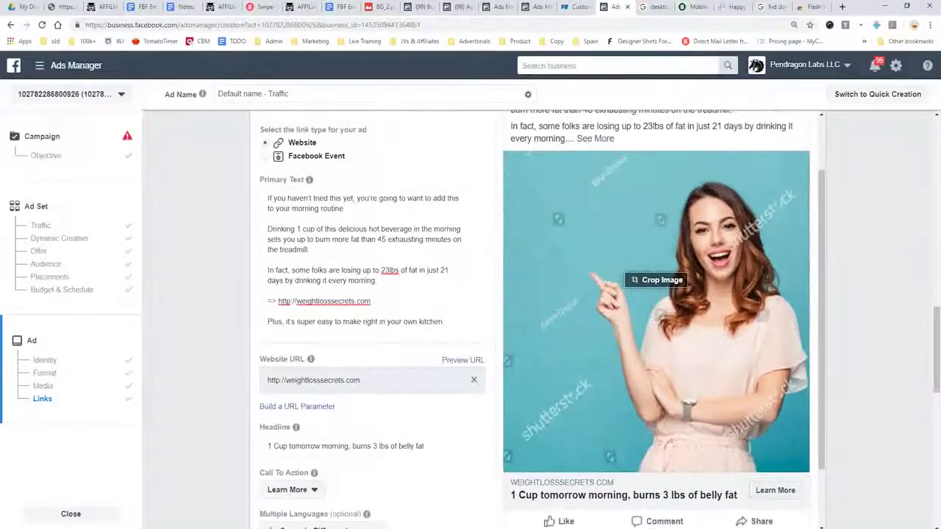
pyautogui.scroll(2, 656, 319)
pyautogui.moveTo(514, 249)
pyautogui.mouseDown()
pyautogui.moveTo(636, 512)
pyautogui.moveTo(449, 257)
pyautogui.mouseUp()
pyautogui.press('Escape')
pyautogui.scroll(-4, 371, 316)
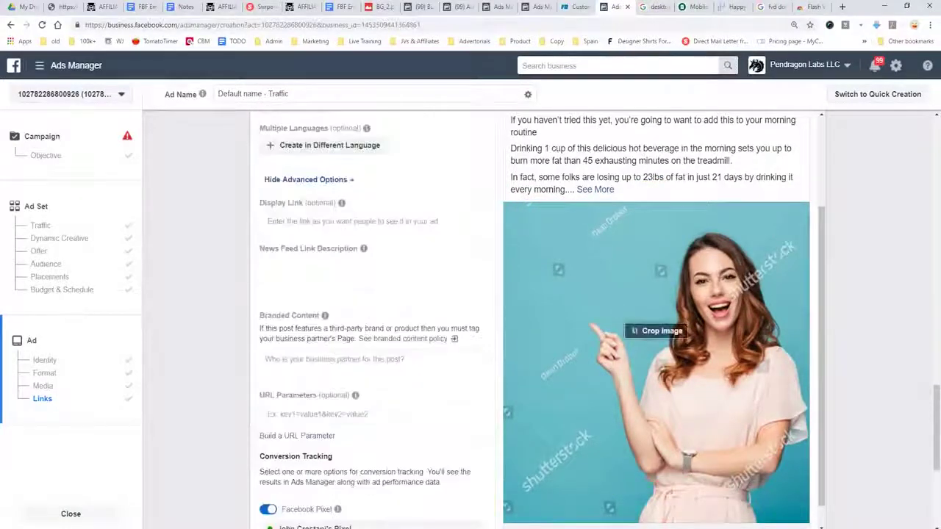
pyautogui.scroll(-3, 537, 316)
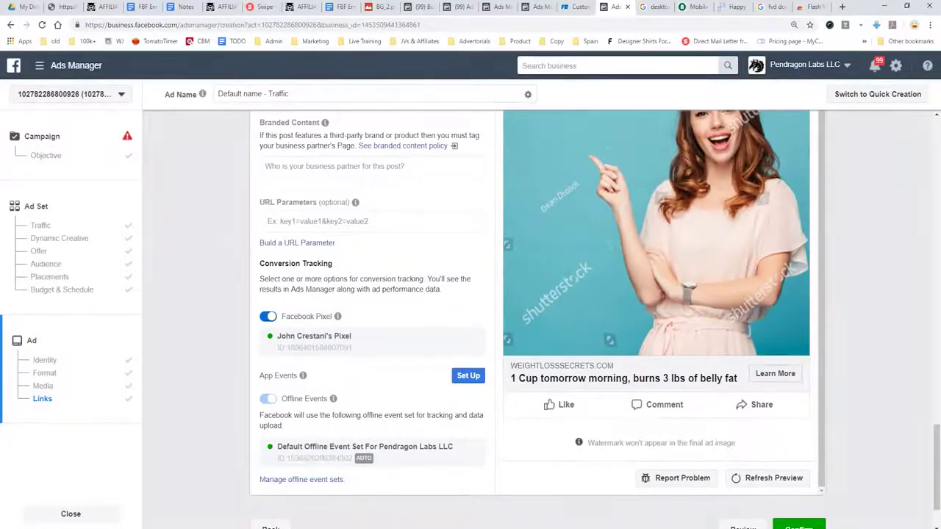
pyautogui.scroll(-2, 536, 316)
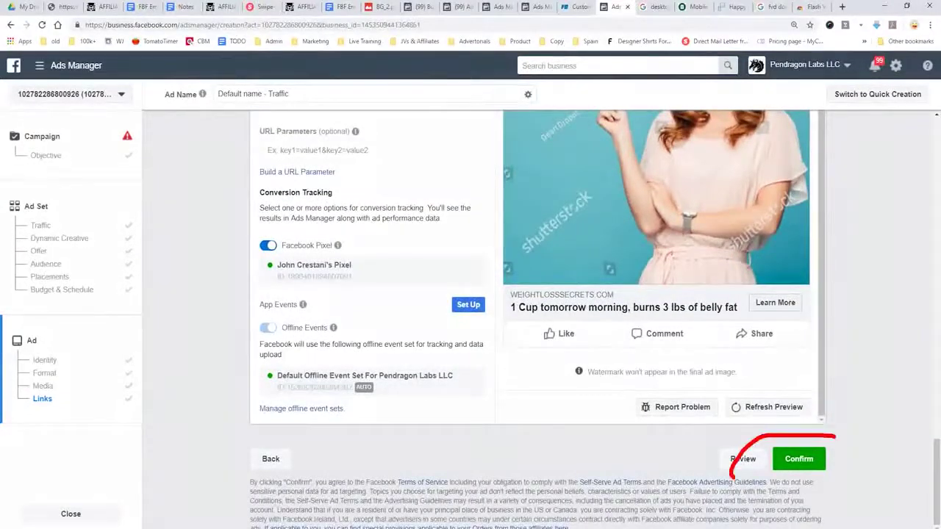
pyautogui.moveTo(779, 421); pyautogui.dragTo(764, 489)
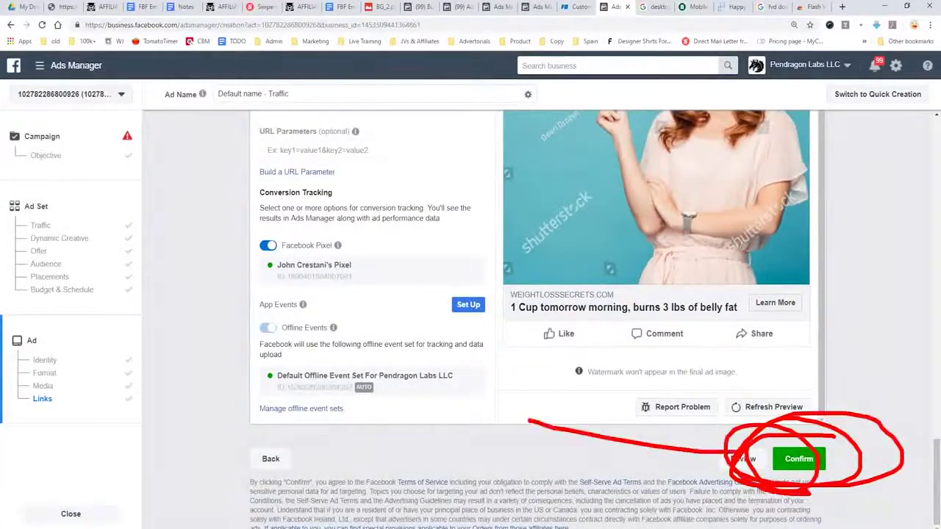